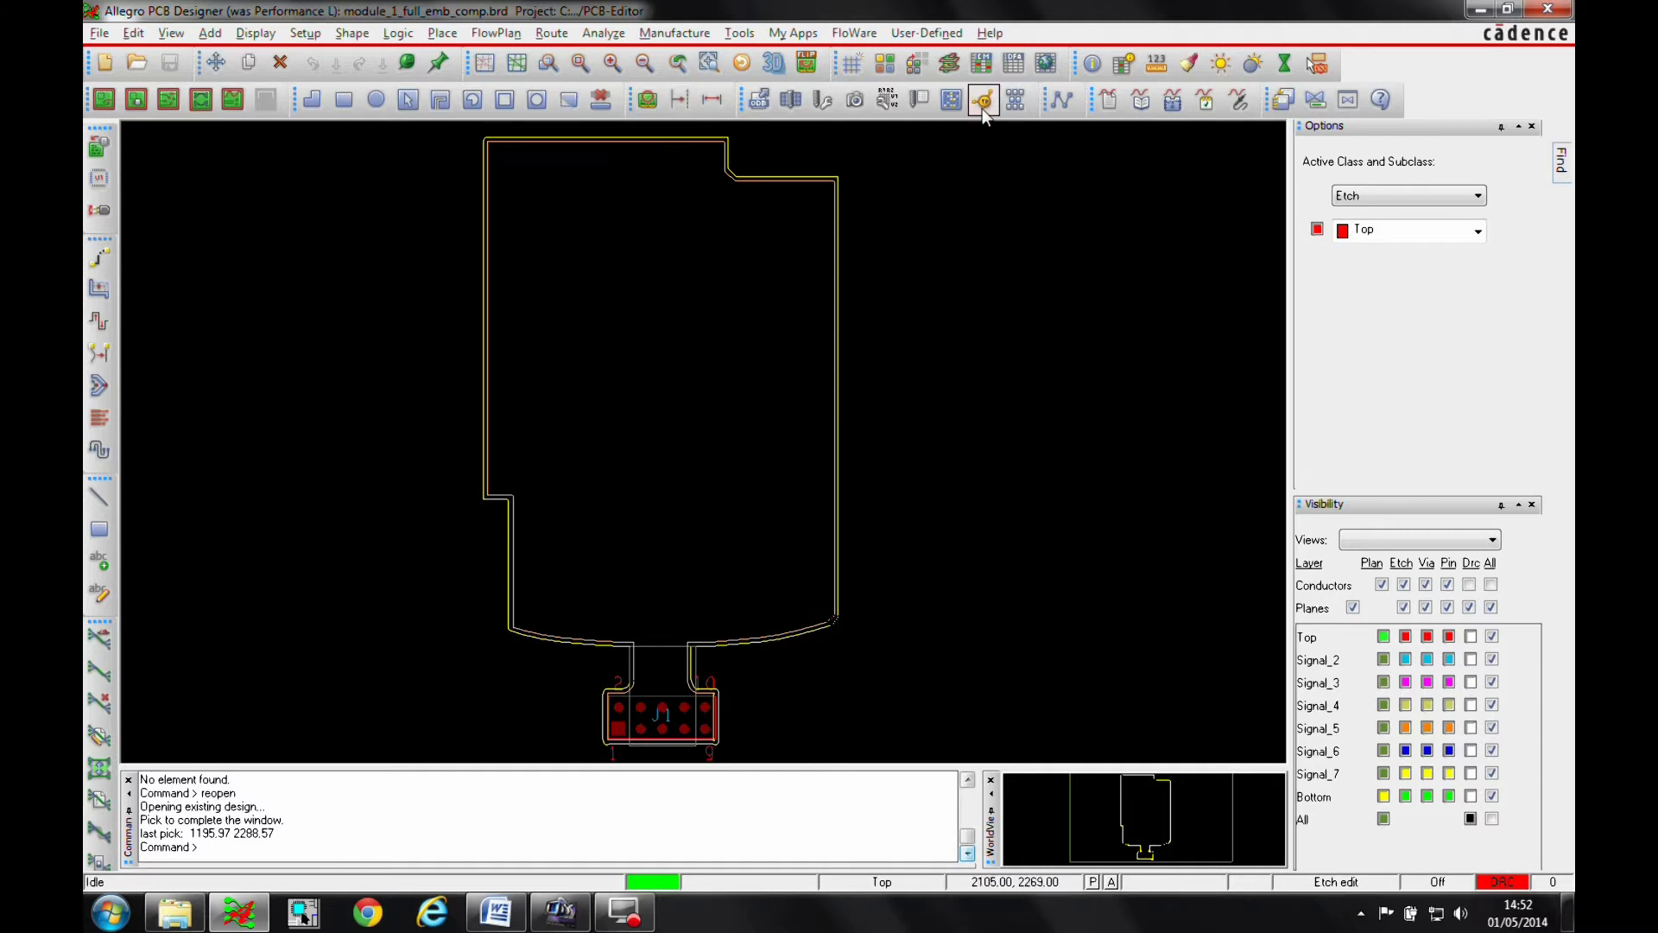
Review the layer types, materials and thicknesses in the layout cross section, and close it without changes.
left_click(949, 63)
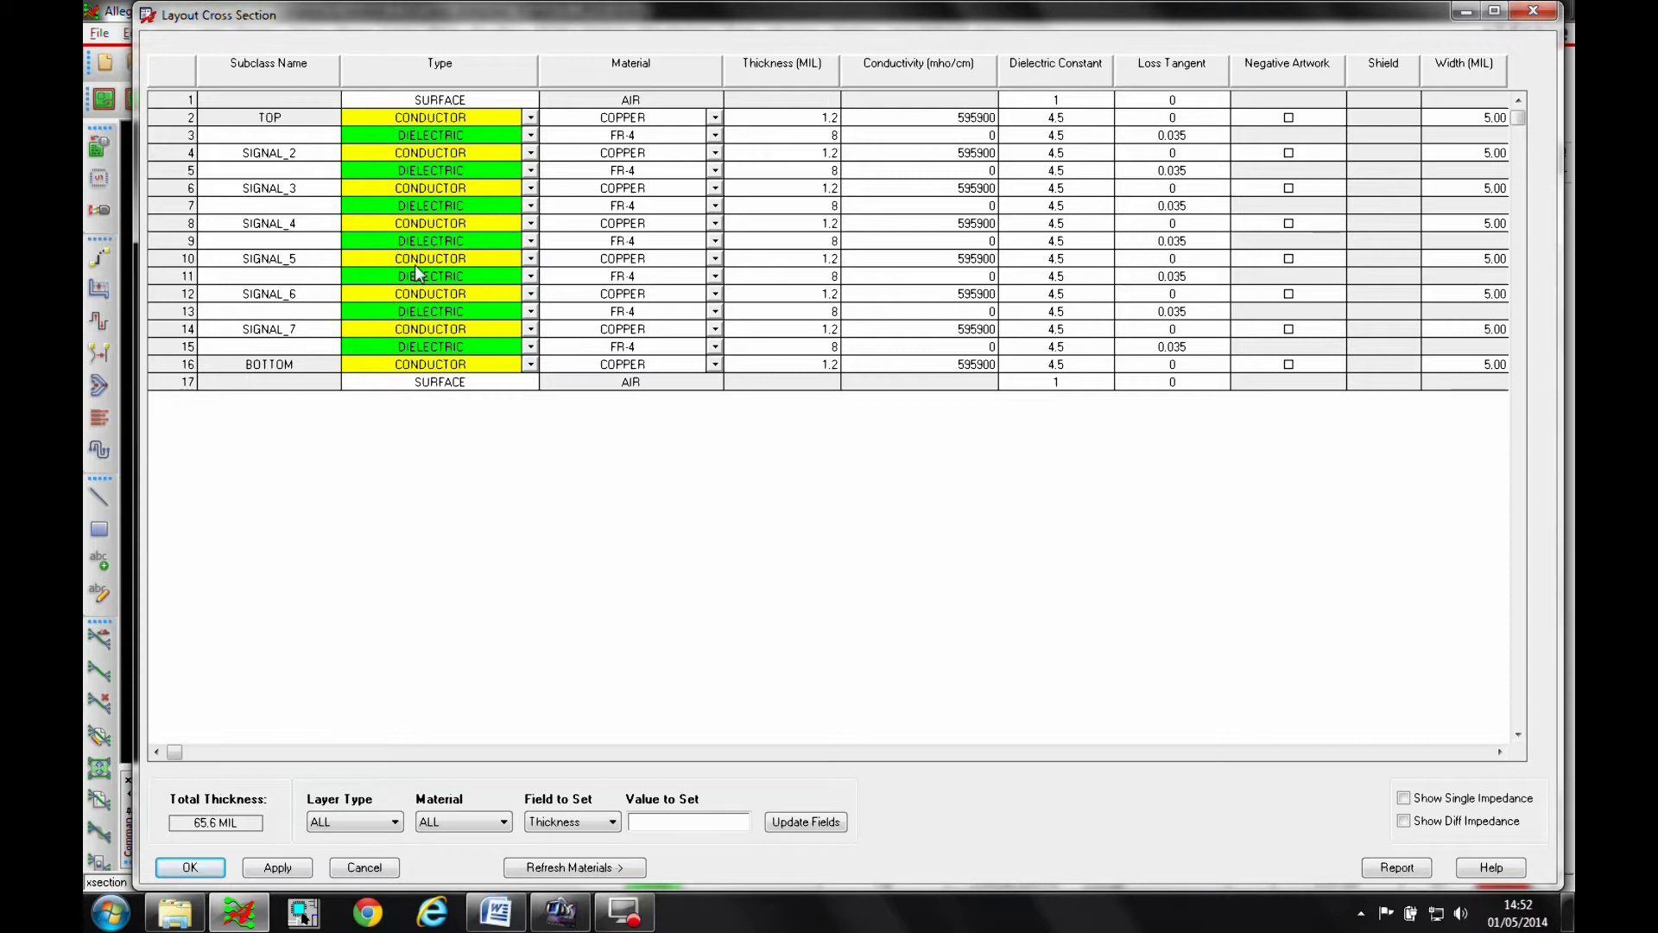
left_click(362, 867)
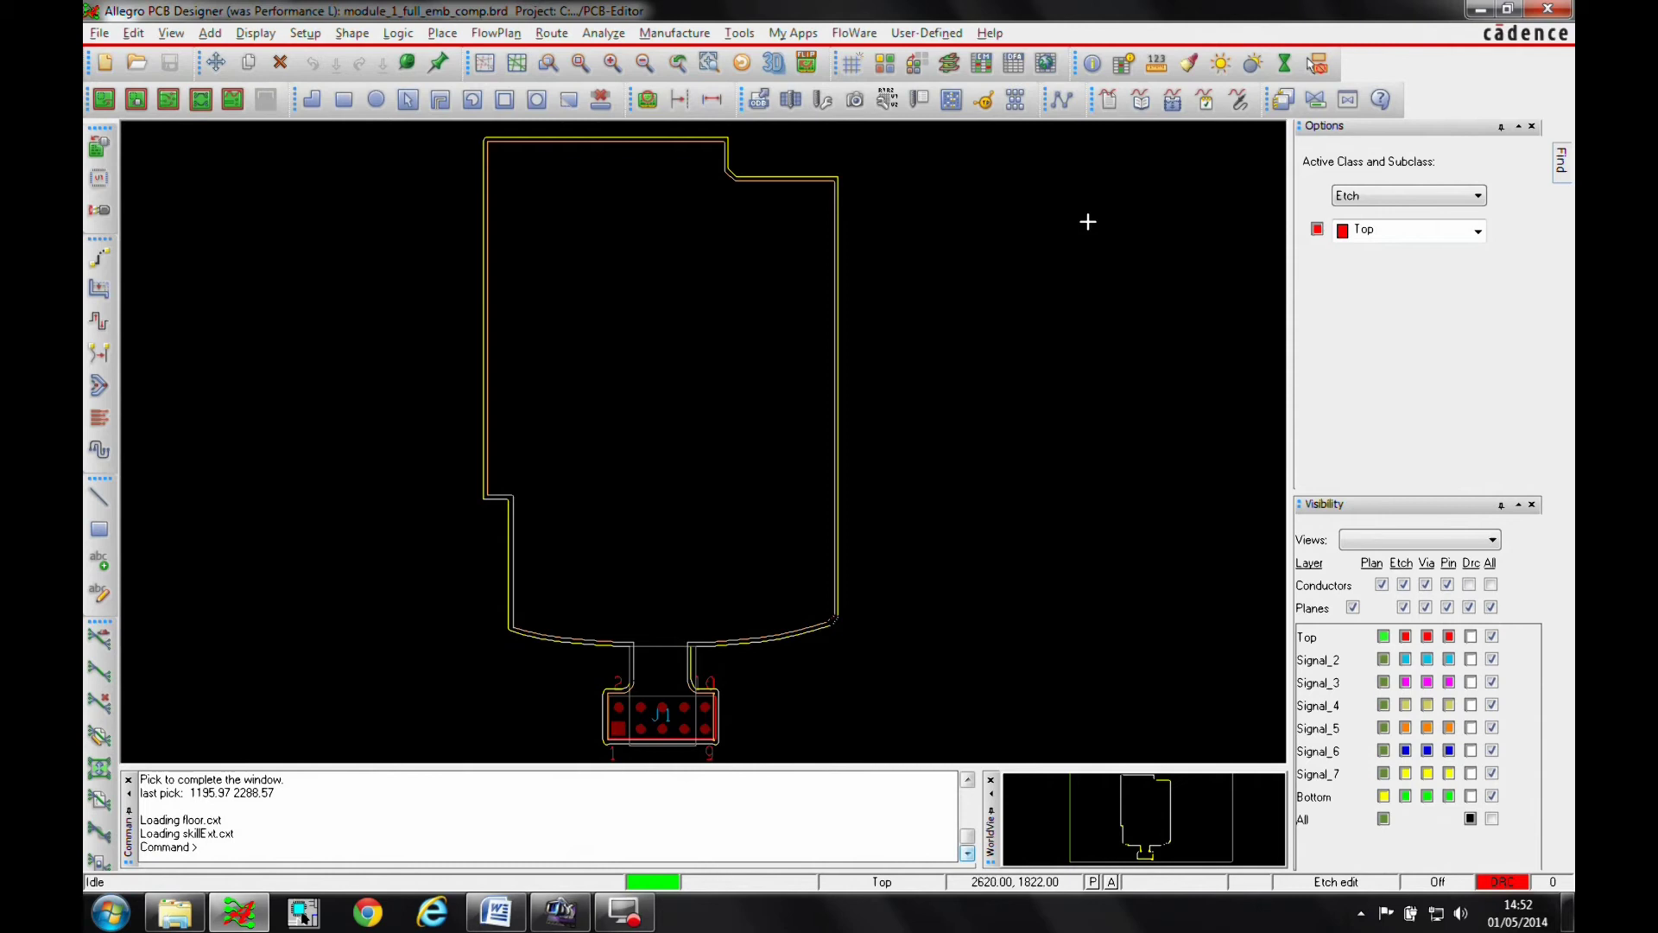
Open Constraint Manager and show the Embedded columns of the General component properties worksheet for the capacitors.
left_click(984, 65)
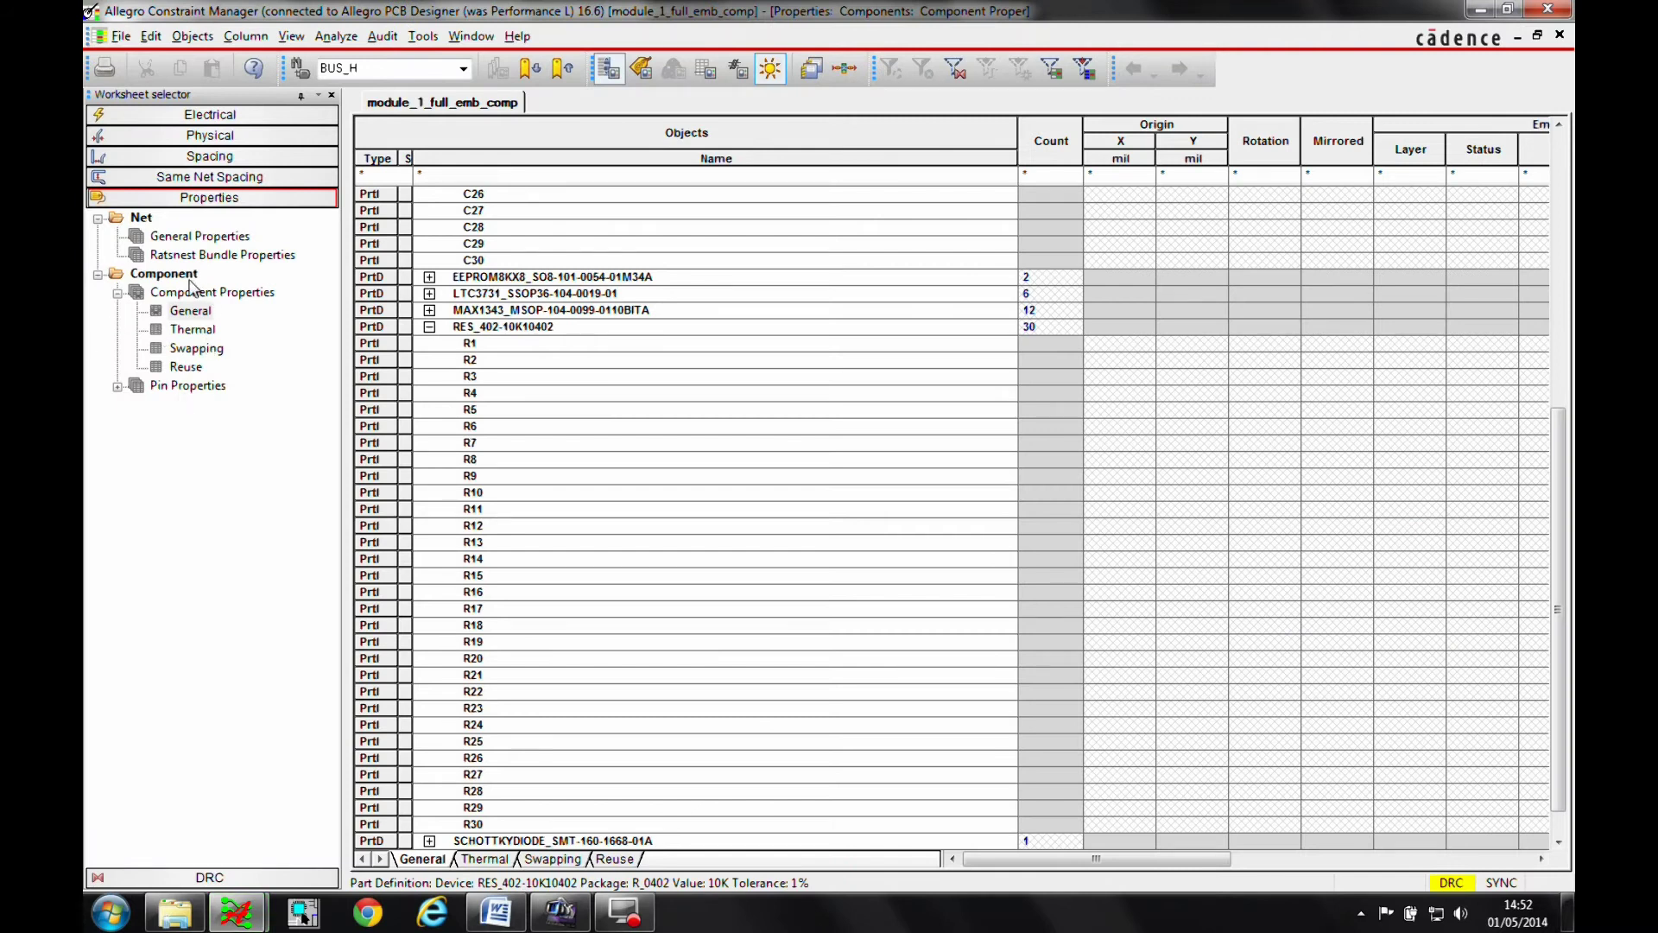
left_click(194, 294)
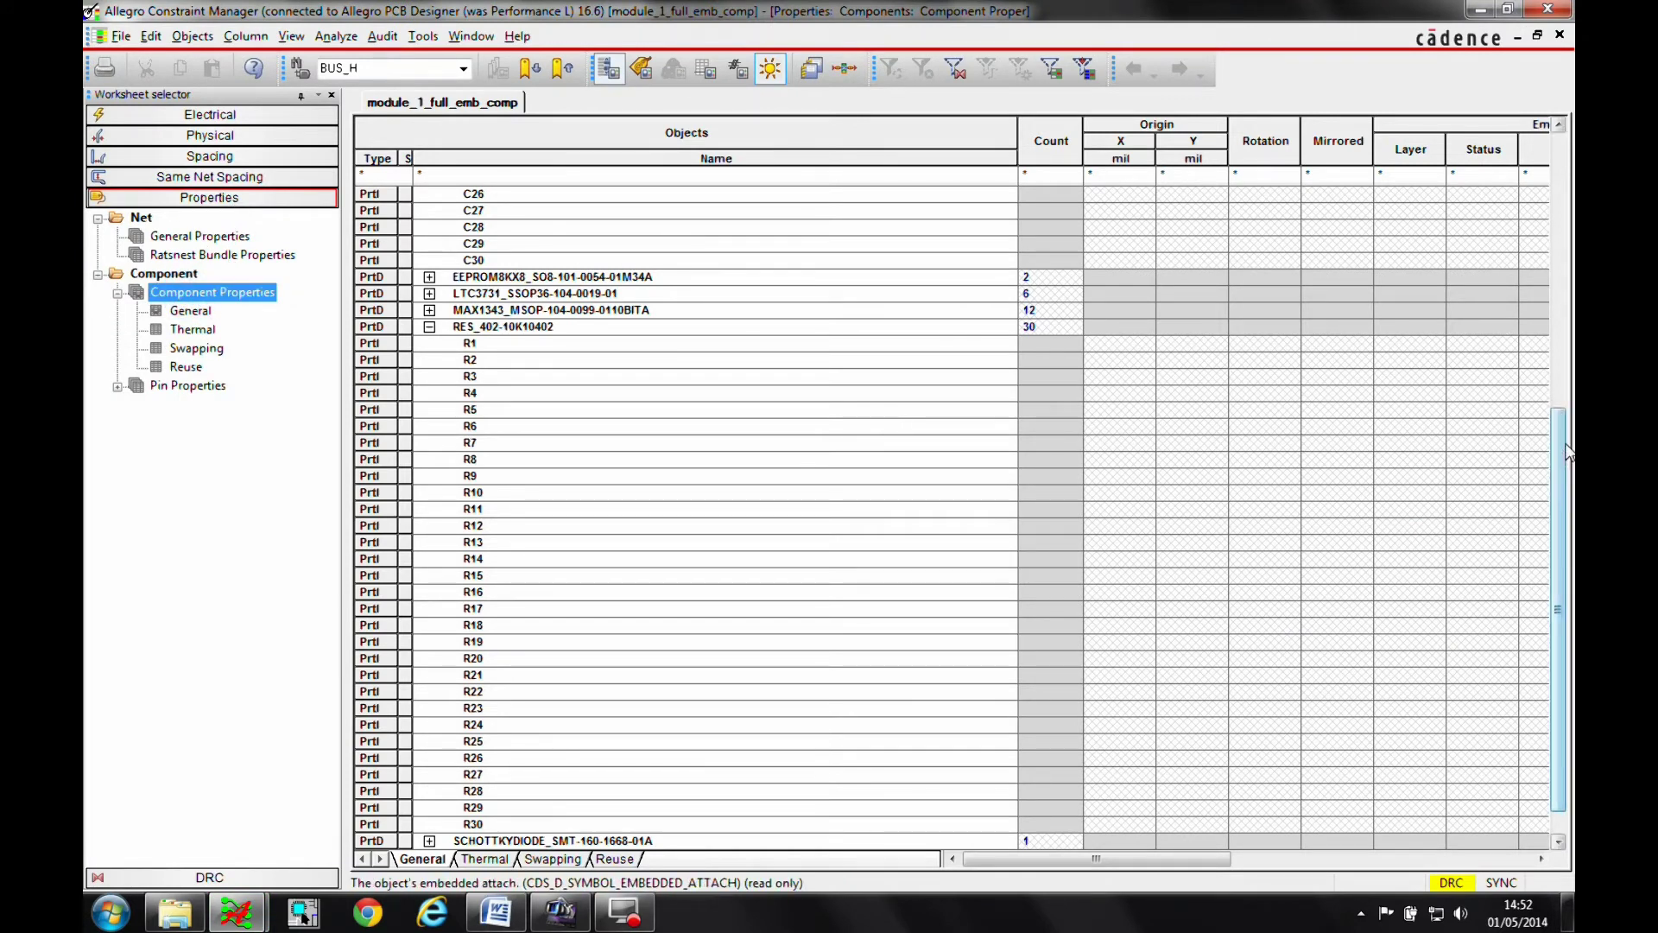
scroll(1399, 380, "up", 9)
left_click_drag(1010, 864, 1131, 861)
Switch back to Allegro PCB Designer and check that the Miniaturization product option is enabled for the current editor.
mouse_move(236, 913)
left_click(153, 805)
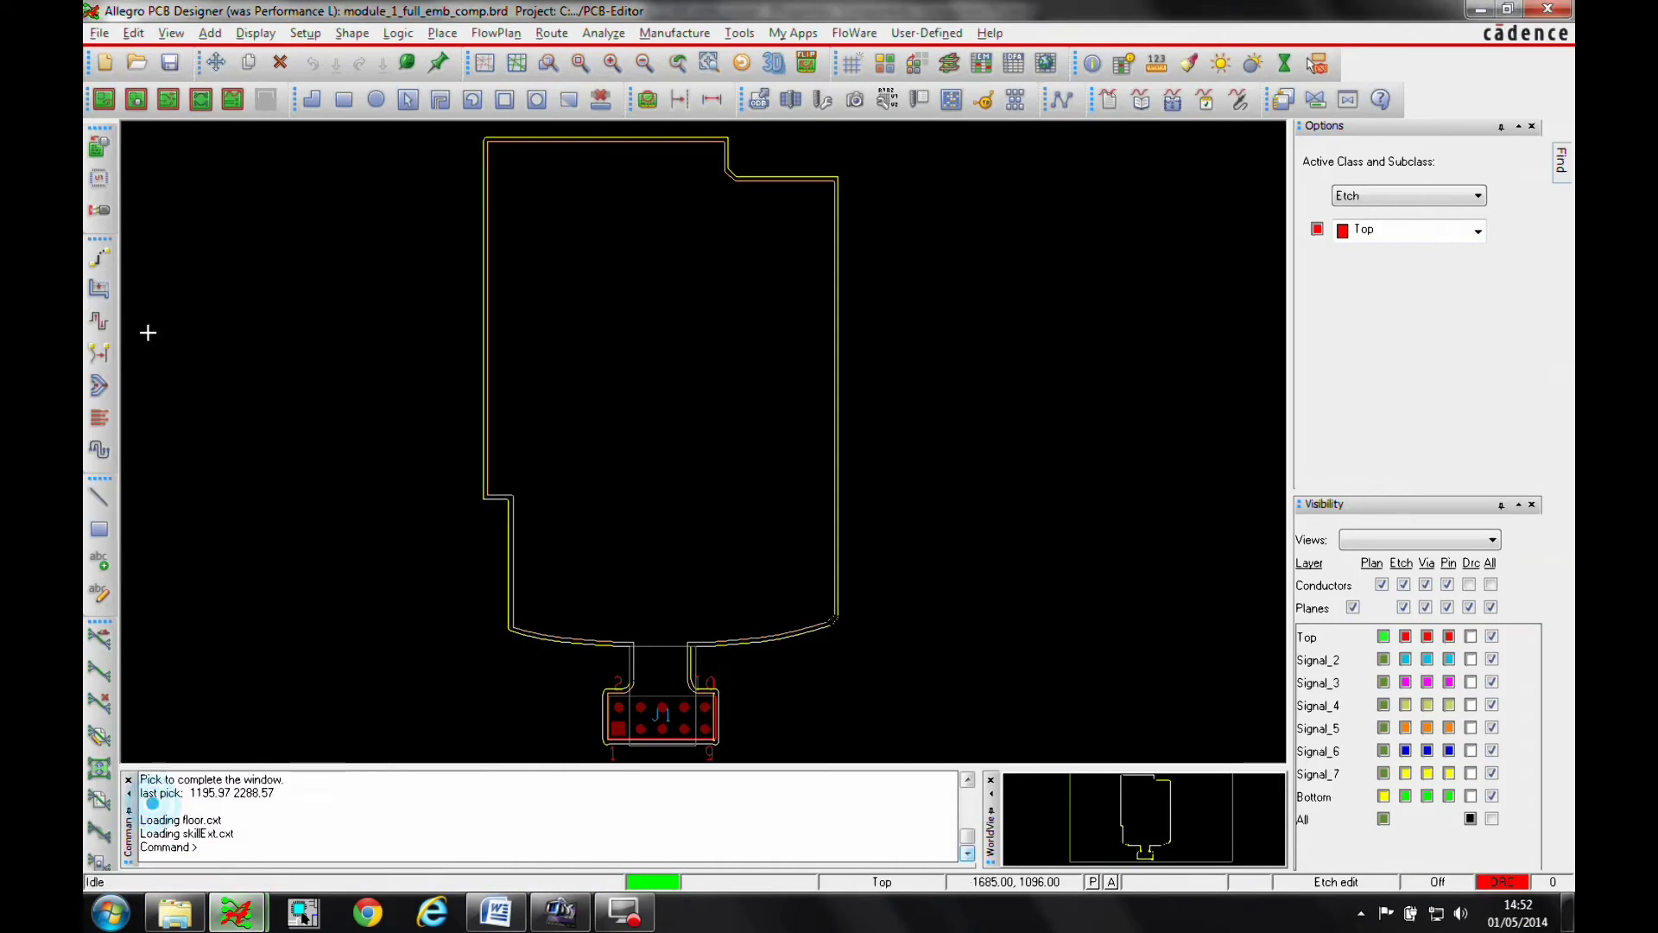
left_click(100, 33)
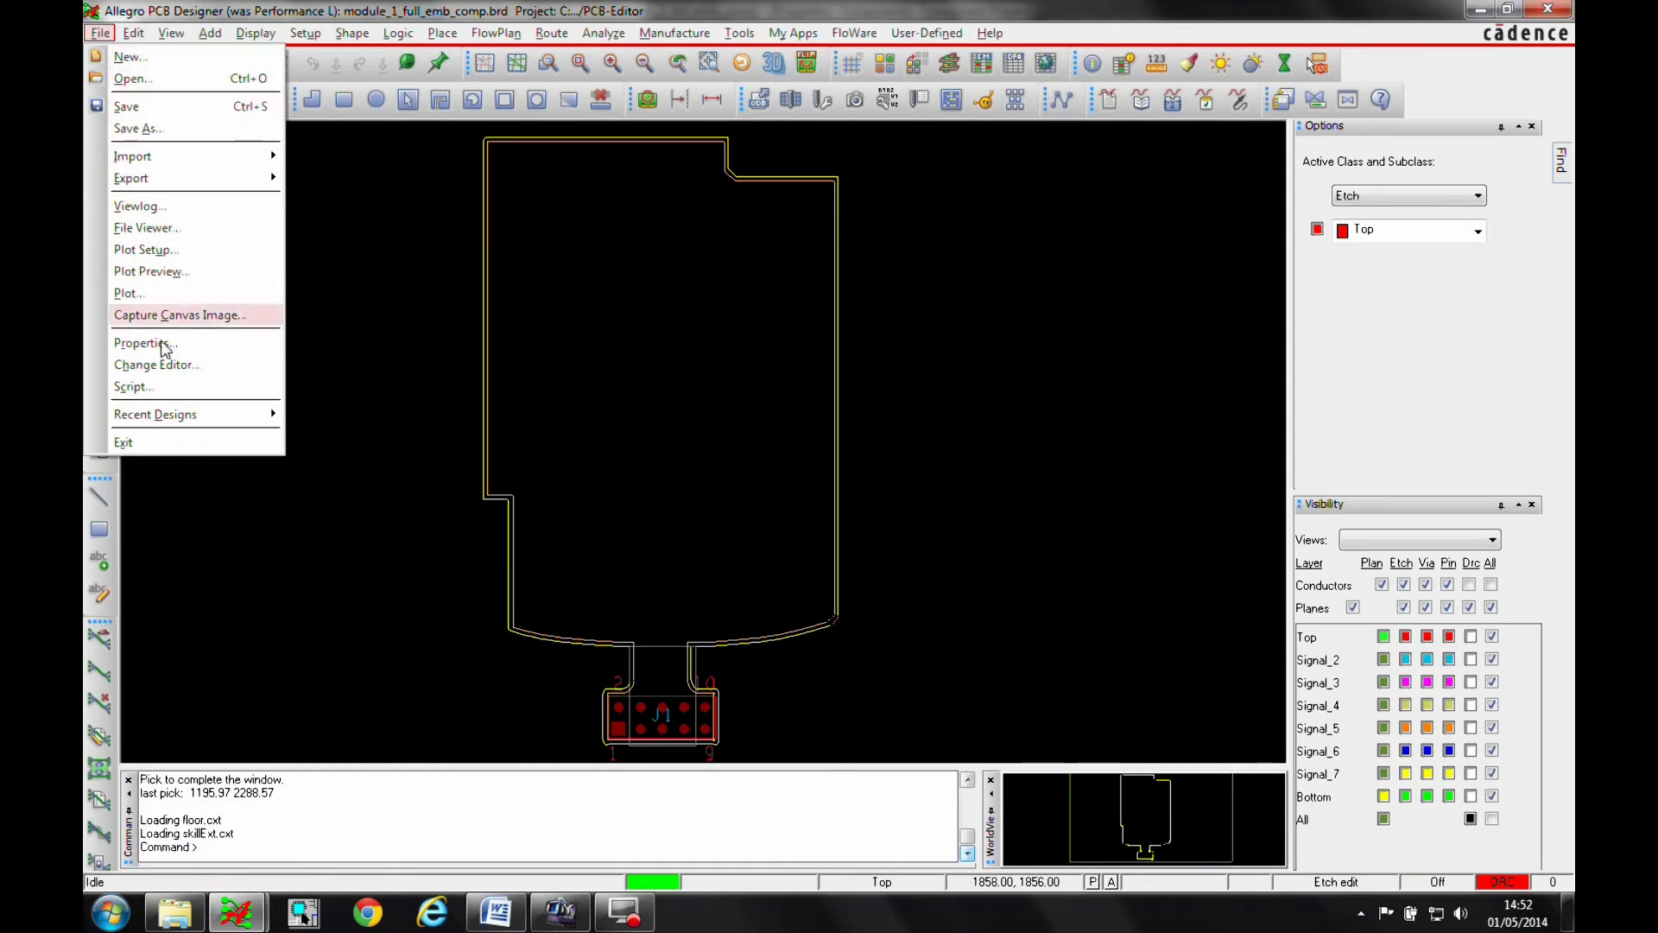
left_click(149, 363)
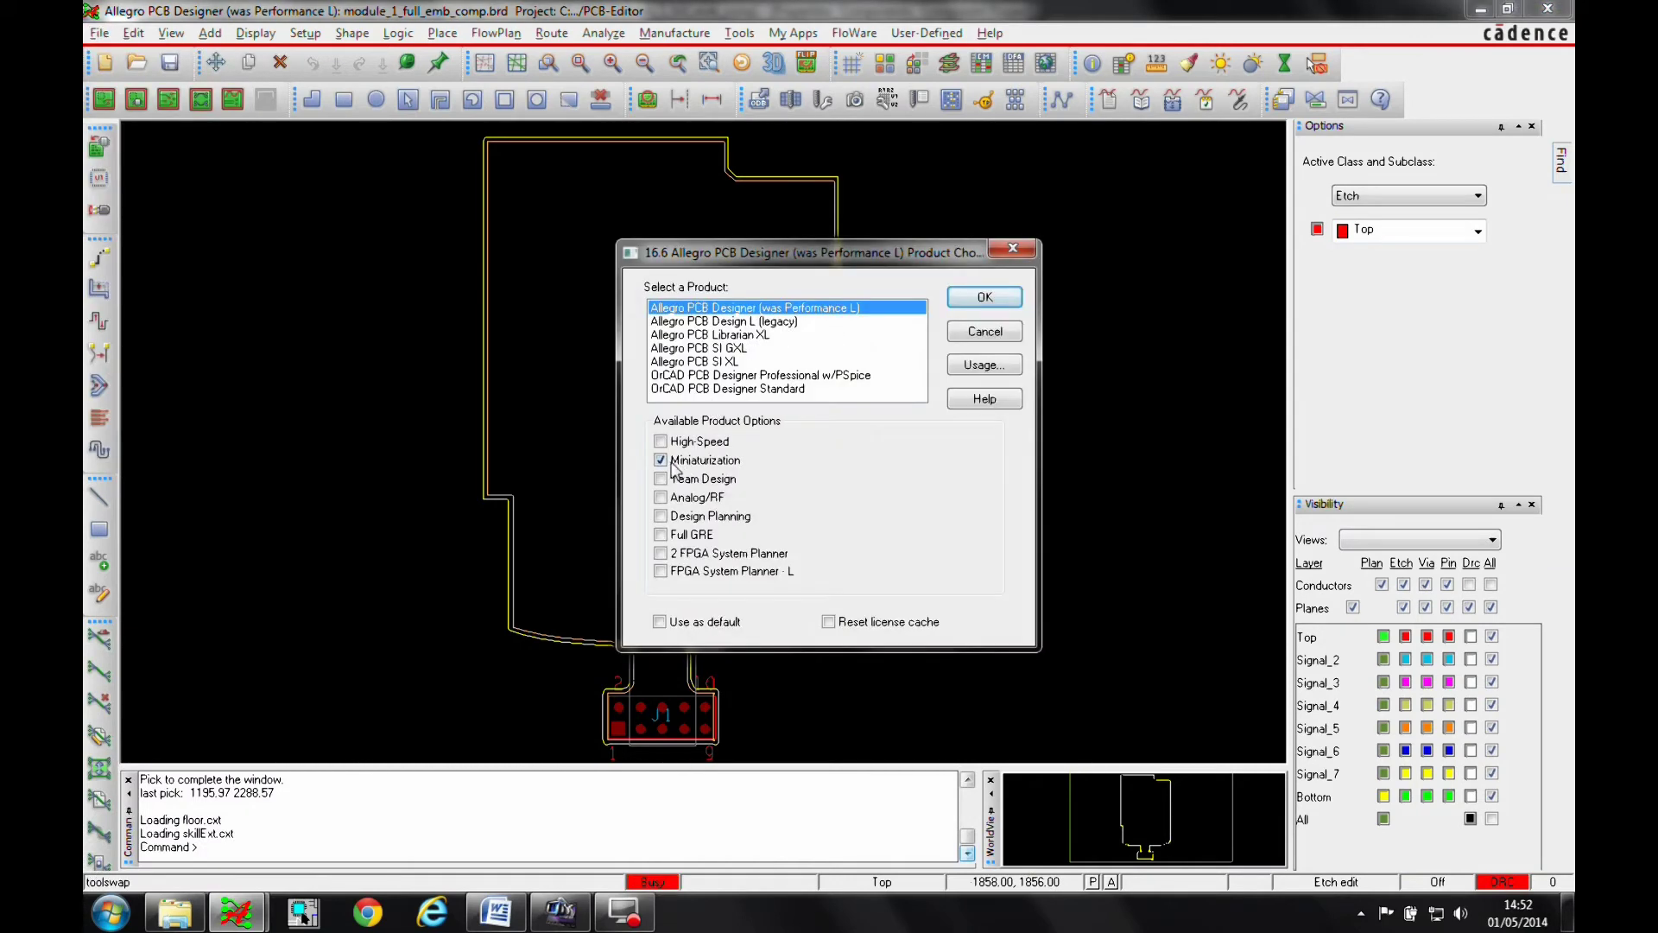
left_click(985, 297)
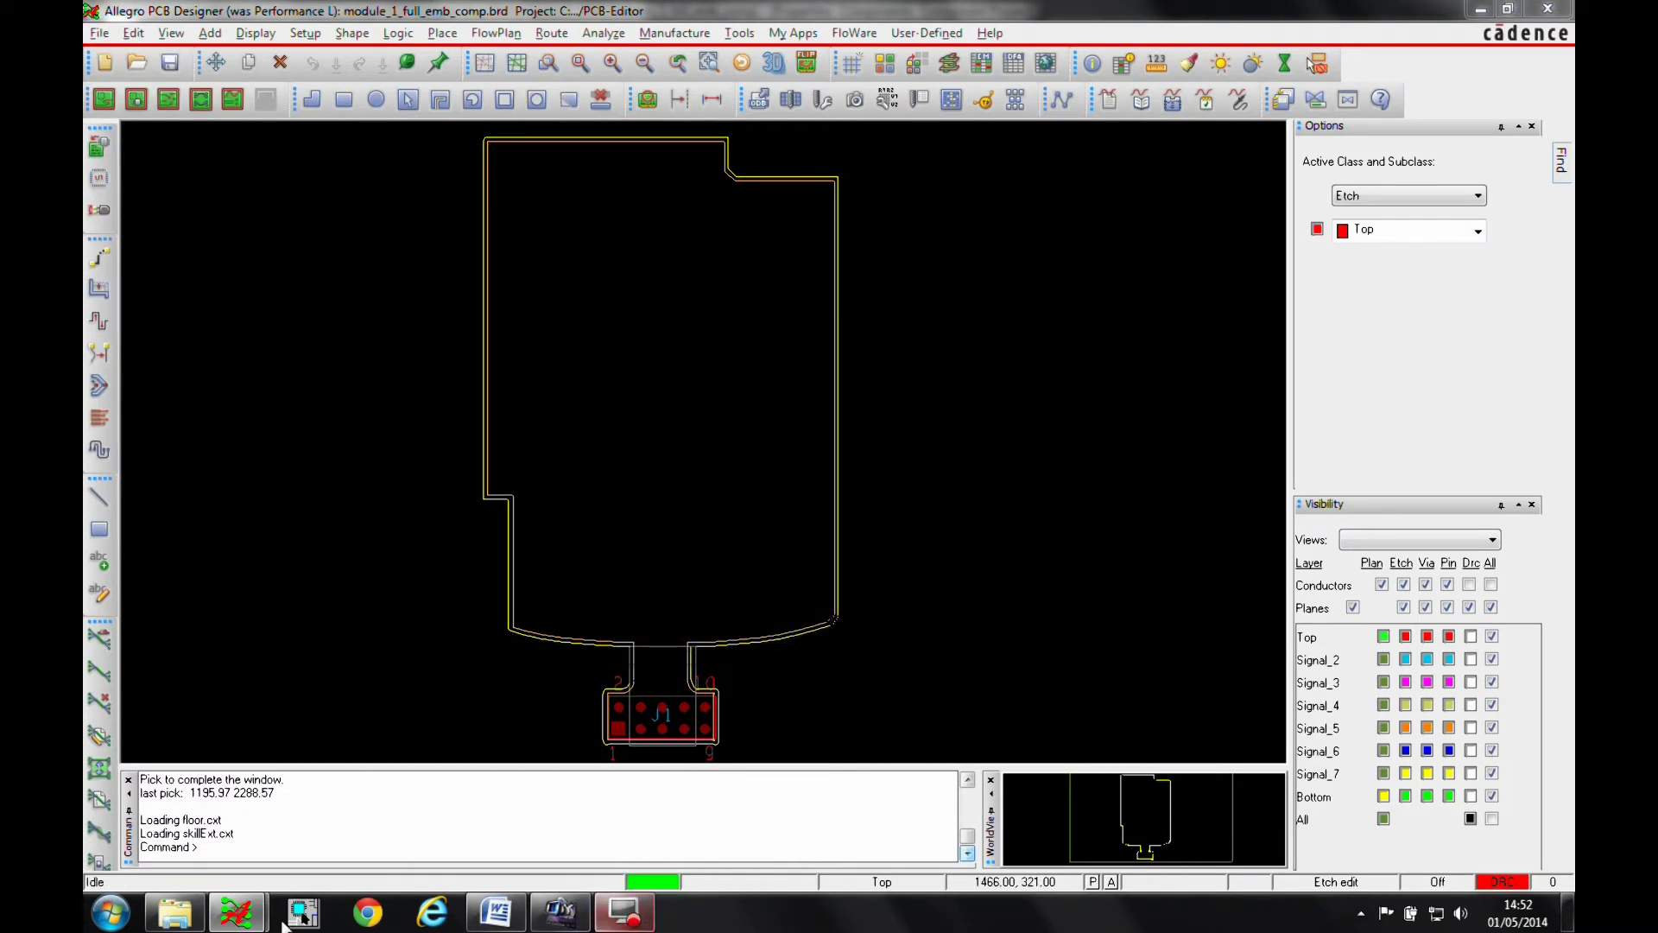
Return to Constraint Manager and set the embedded Placement property of capacitors C1 through C30 to OPTIONAL.
mouse_move(235, 911)
left_click(441, 799)
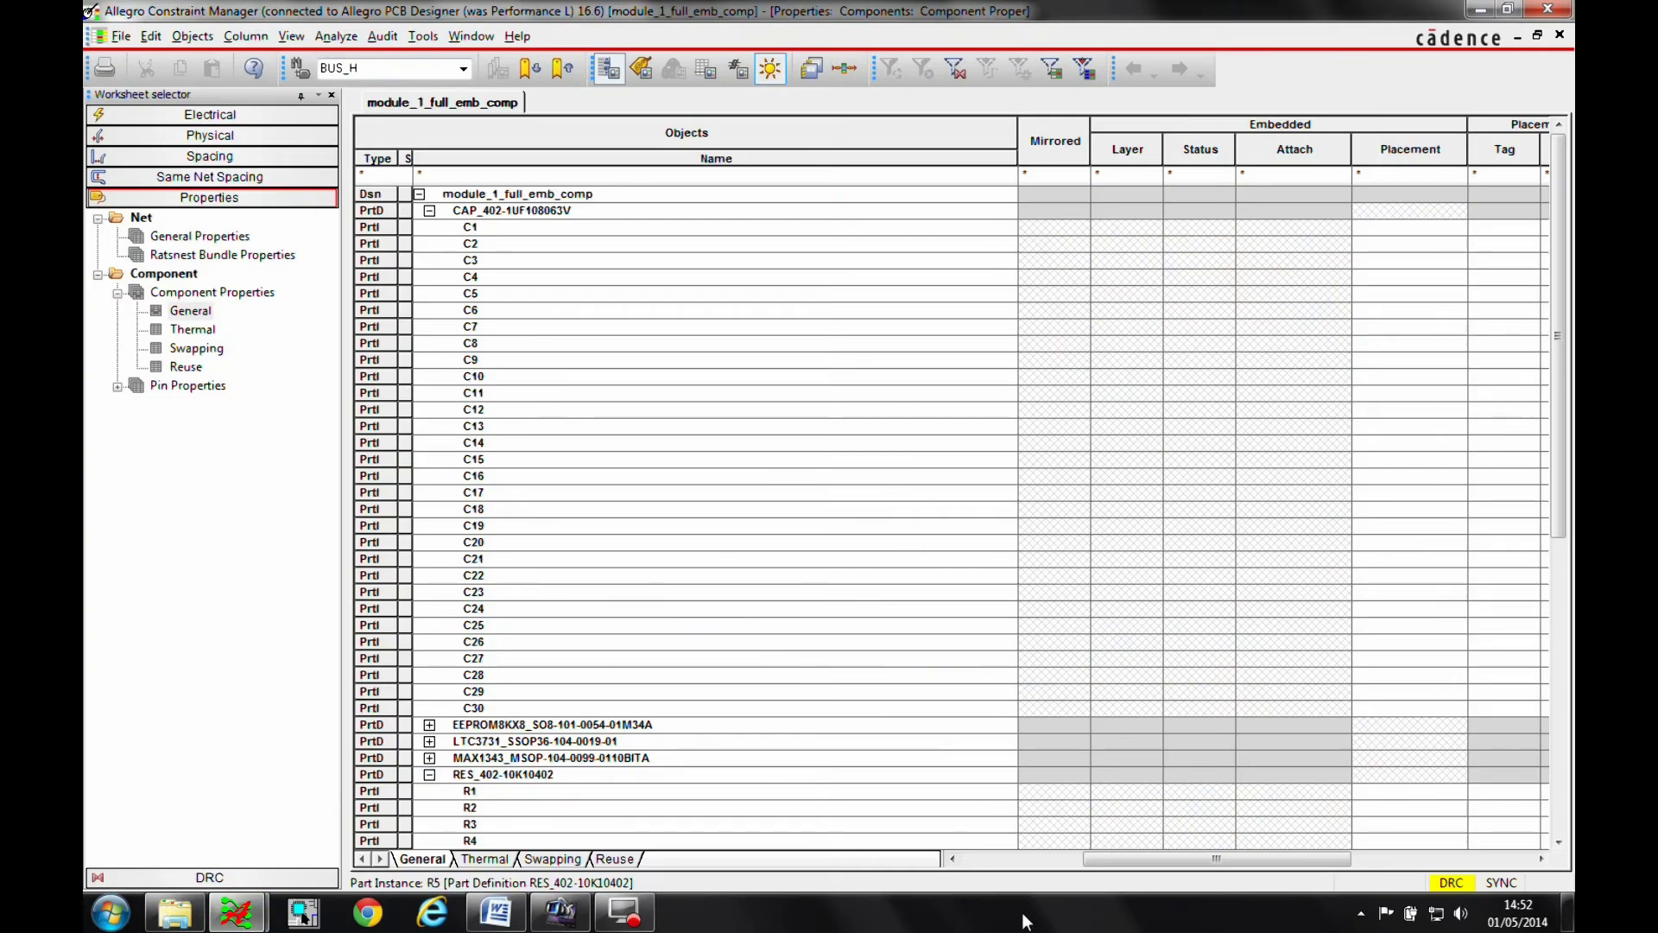
left_click_drag(1143, 858, 1293, 865)
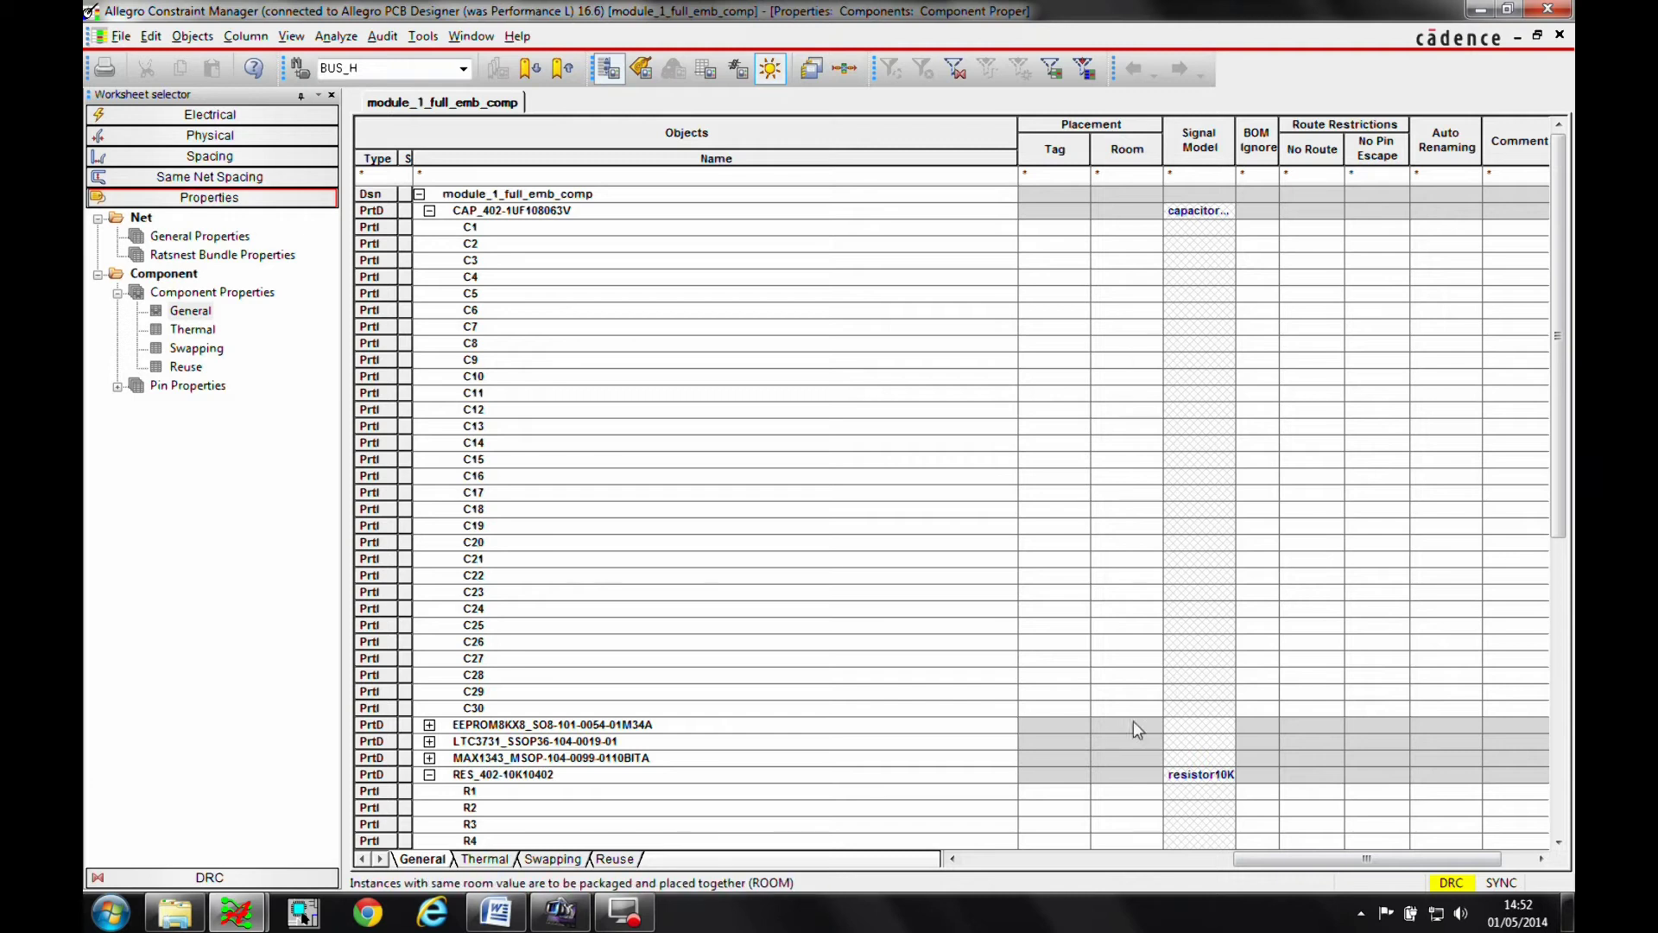
left_click(1287, 860)
left_click_drag(1287, 858, 1199, 860)
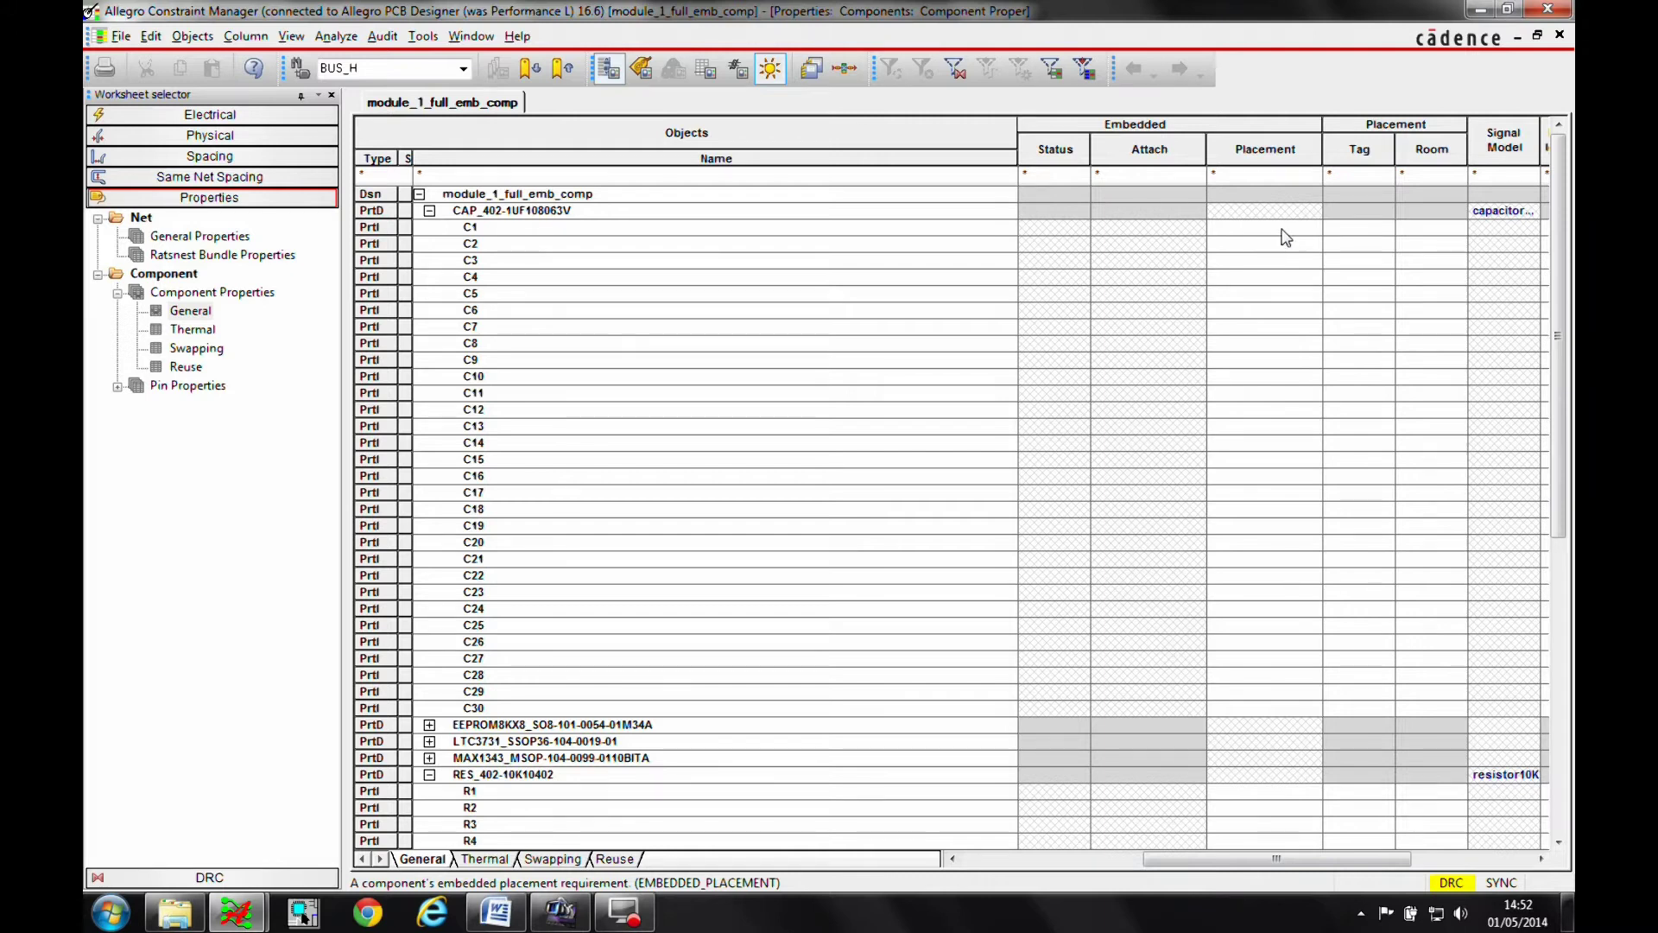
left_click_drag(1276, 232, 1252, 721)
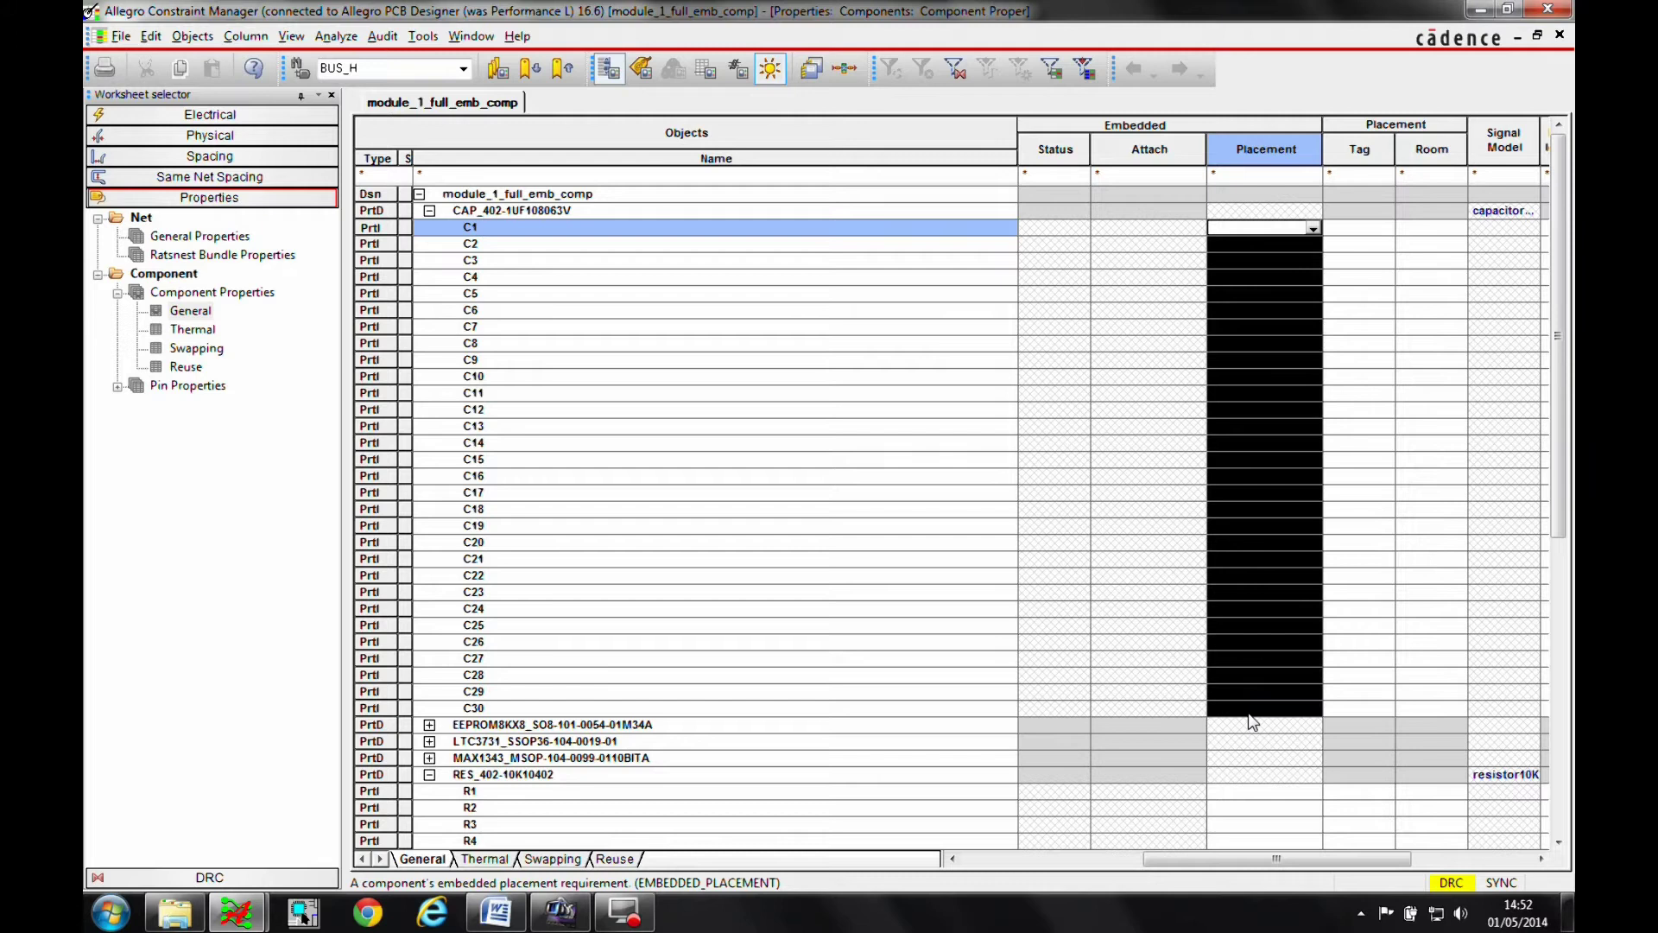
left_click(1259, 228)
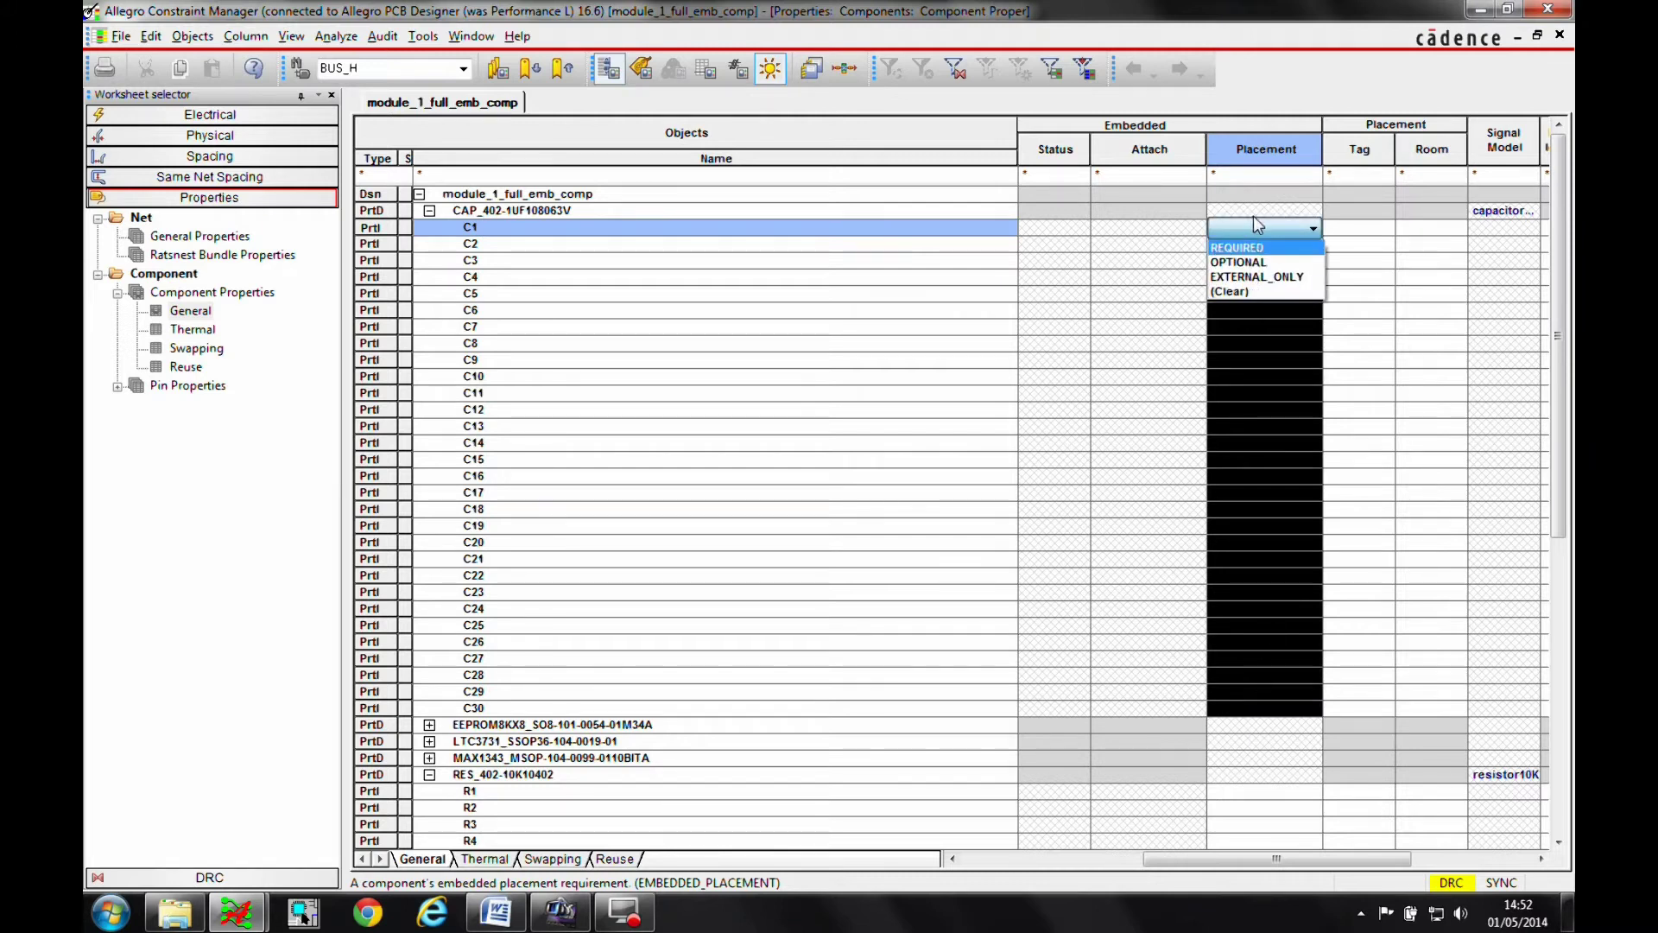
left_click(1261, 261)
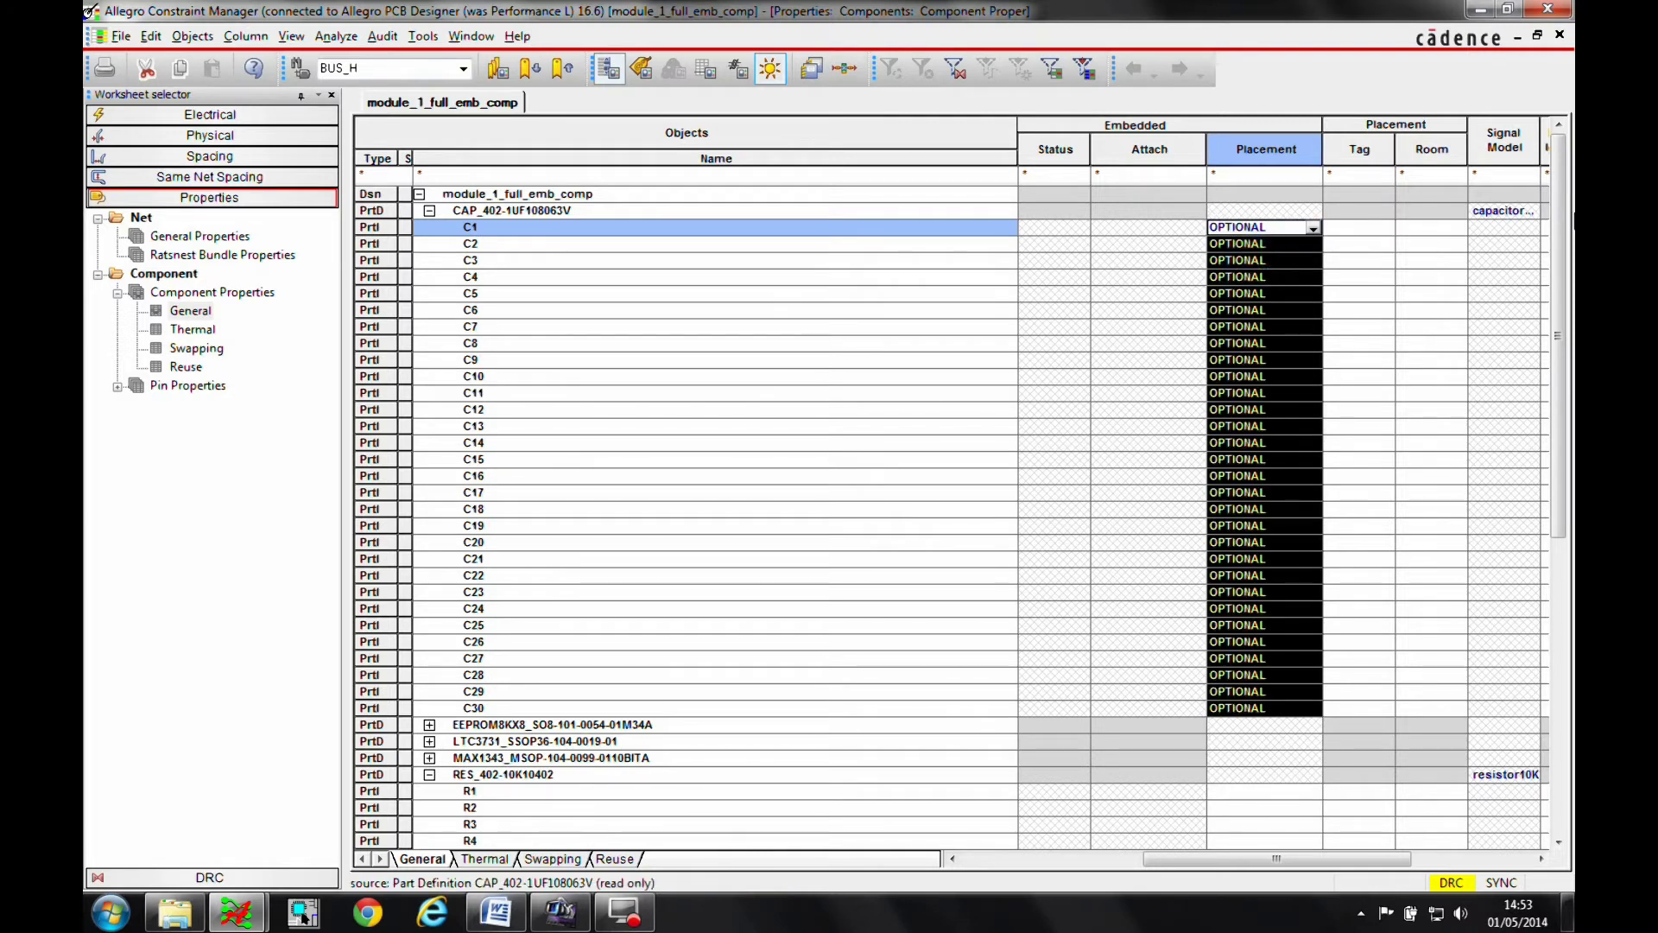
Set the embedded Placement property of resistors R1 through R30 to REQUIRED, and close Constraint Manager.
scroll(1563, 210, "down", 9)
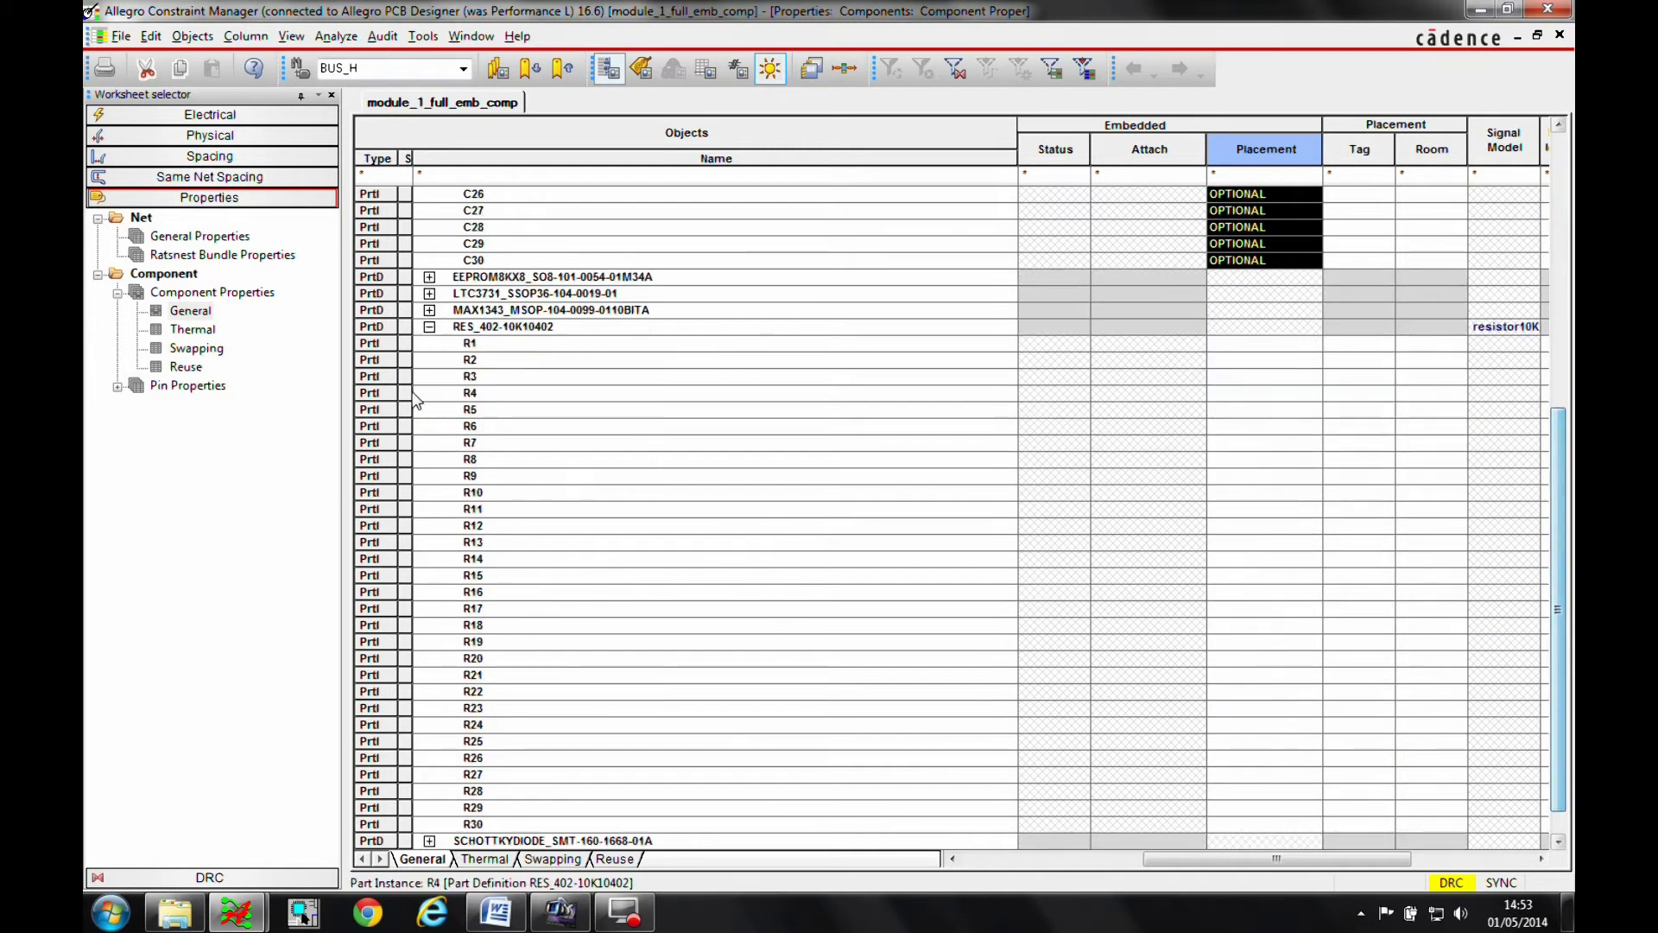
left_click_drag(1256, 345, 1288, 785)
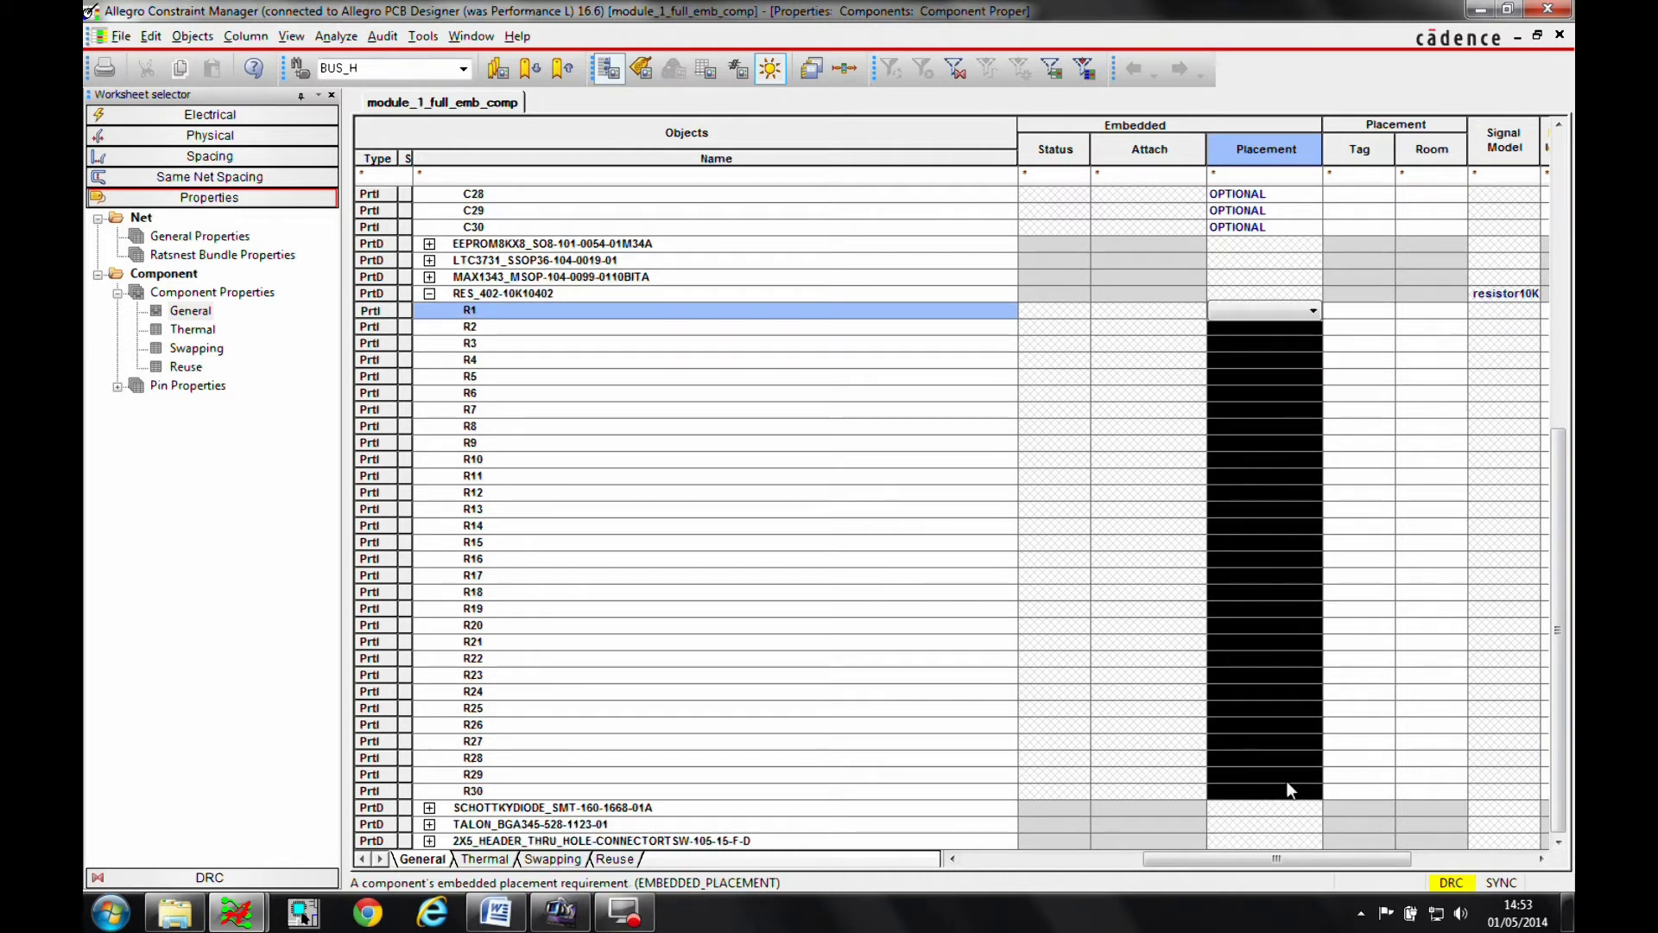
left_click(1242, 329)
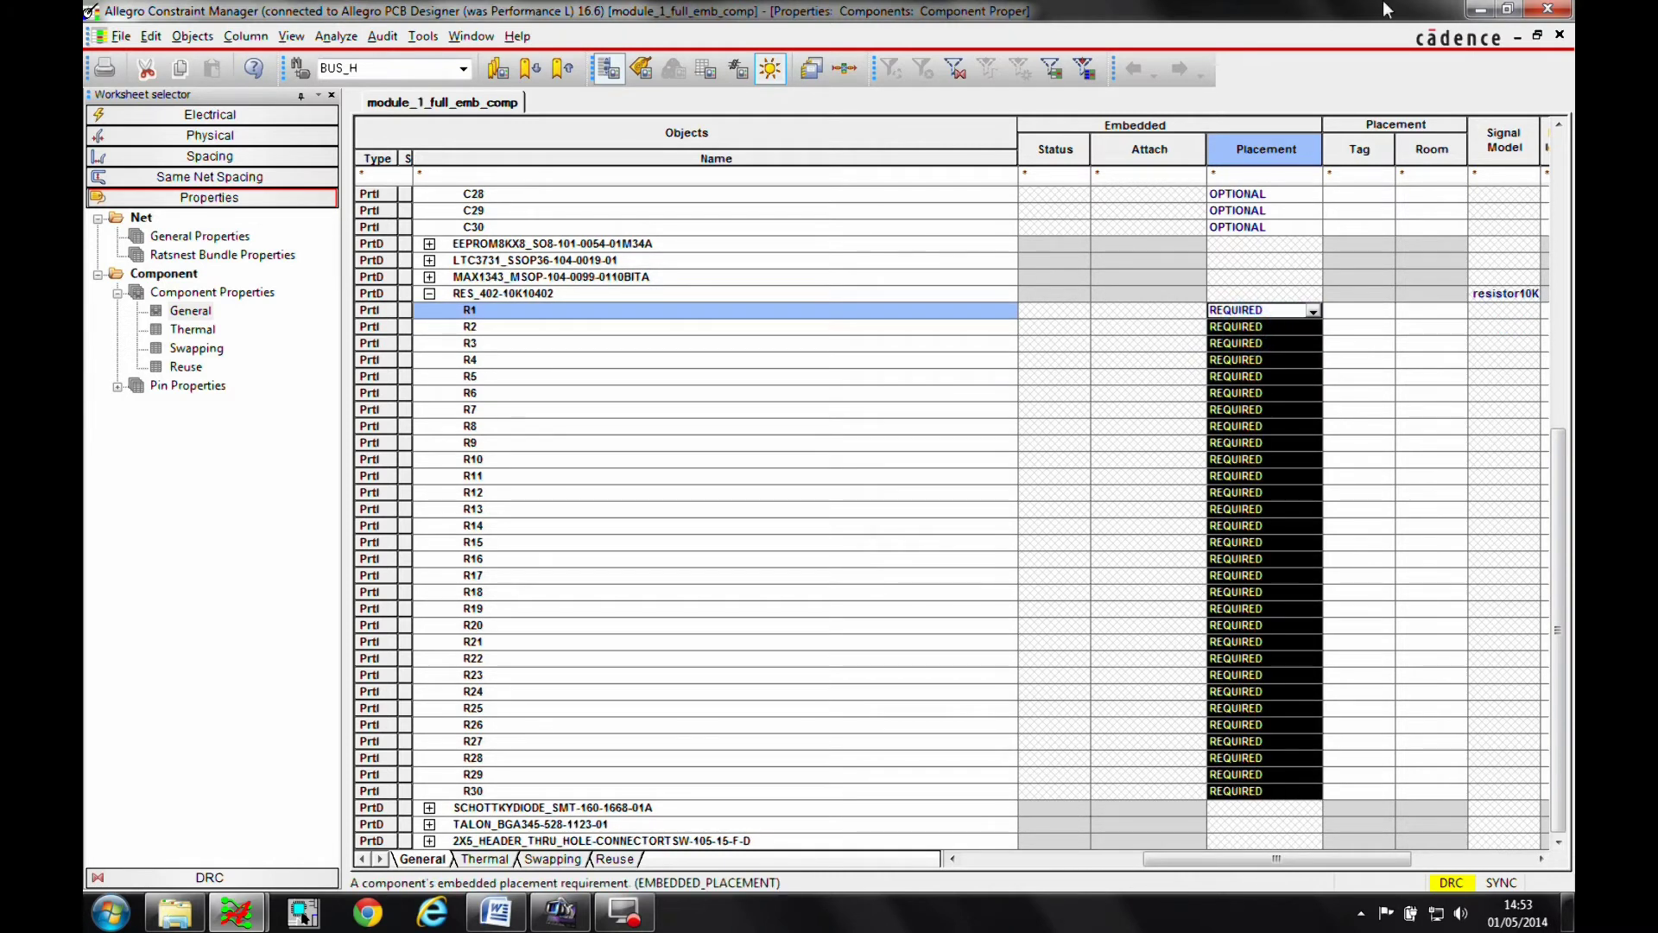
left_click(1560, 10)
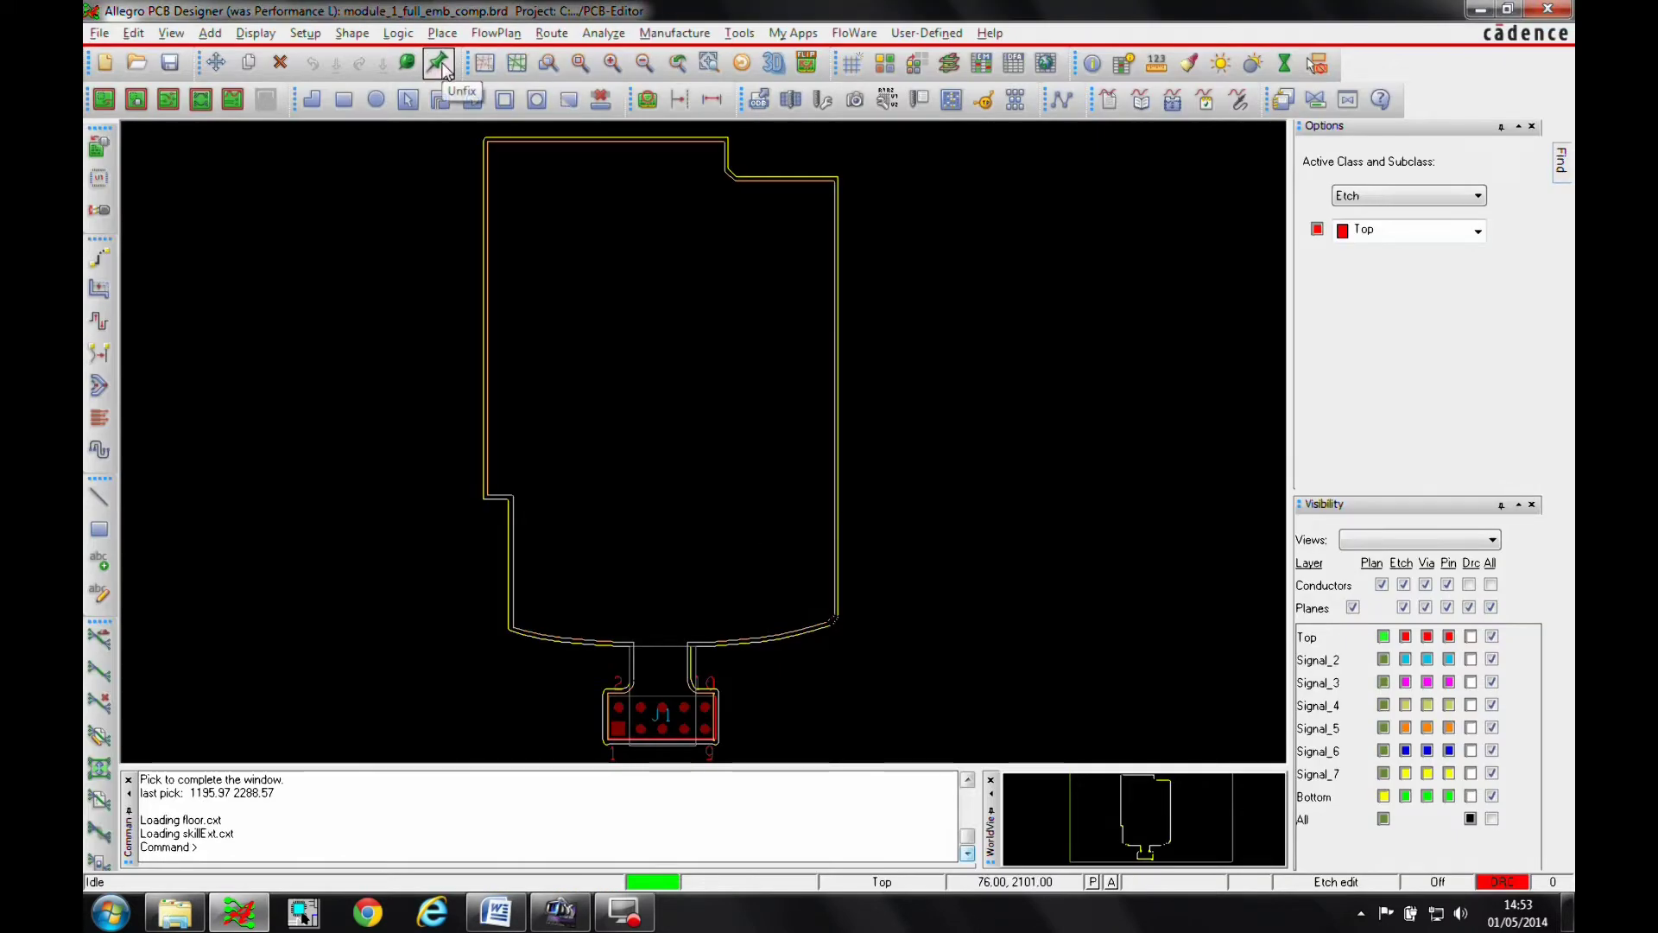
In the Embedded Layer Setup, set the embedded status of SIGNAL_3 to Body Down and of SIGNAL_6 to Body Up.
left_click(307, 33)
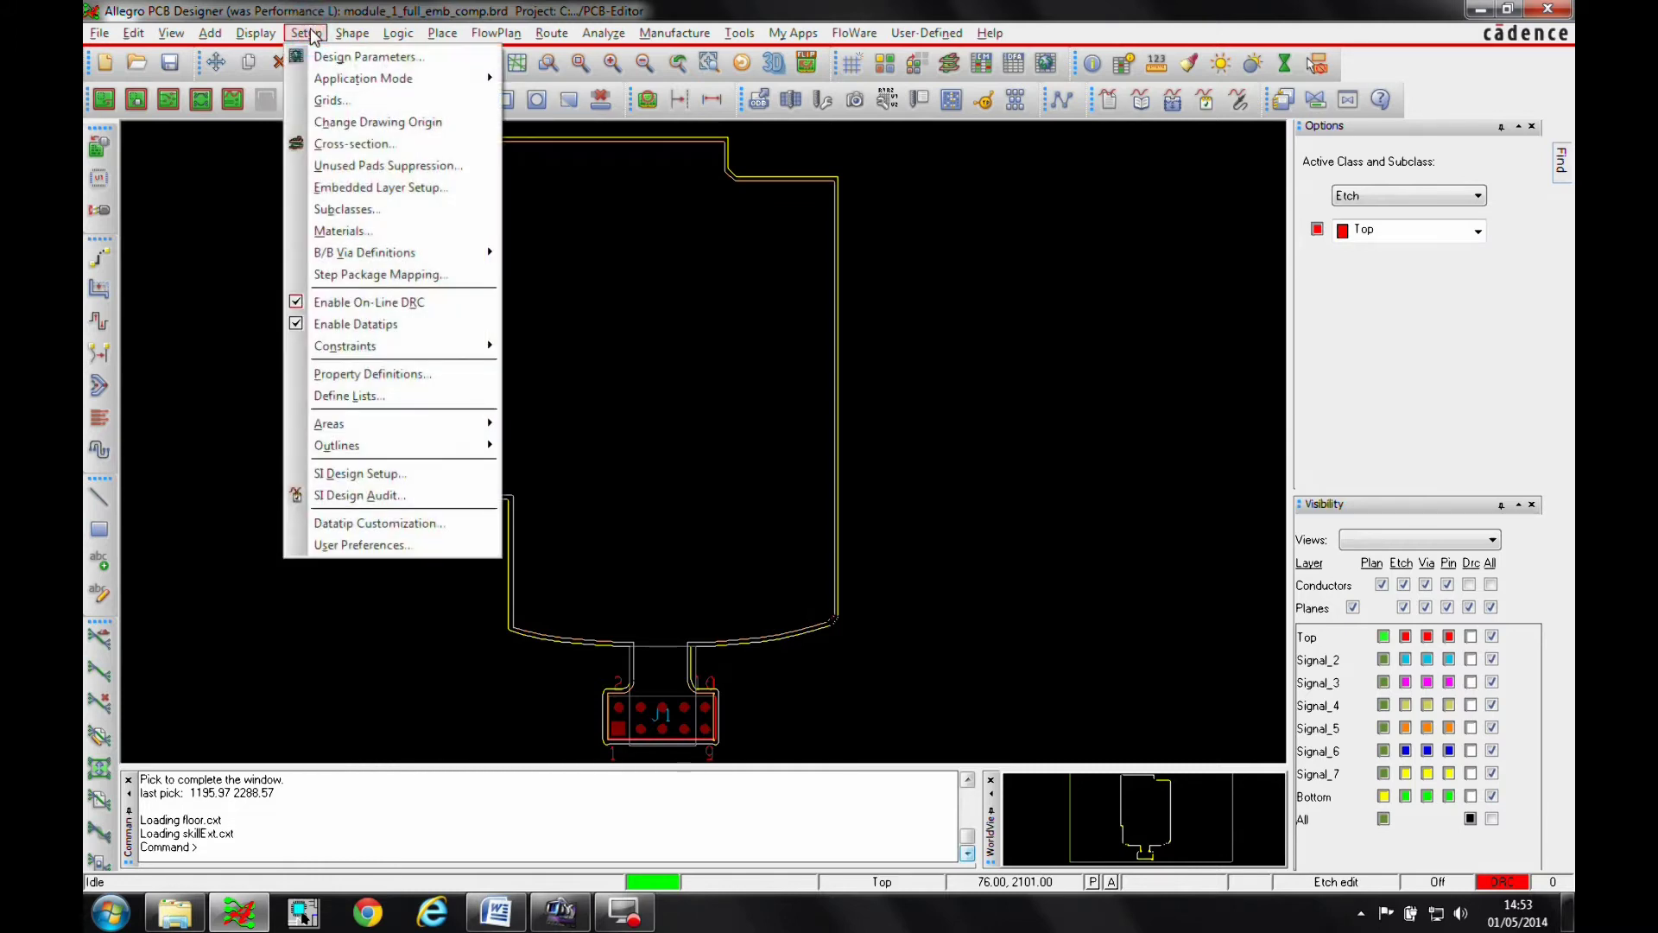
left_click(383, 193)
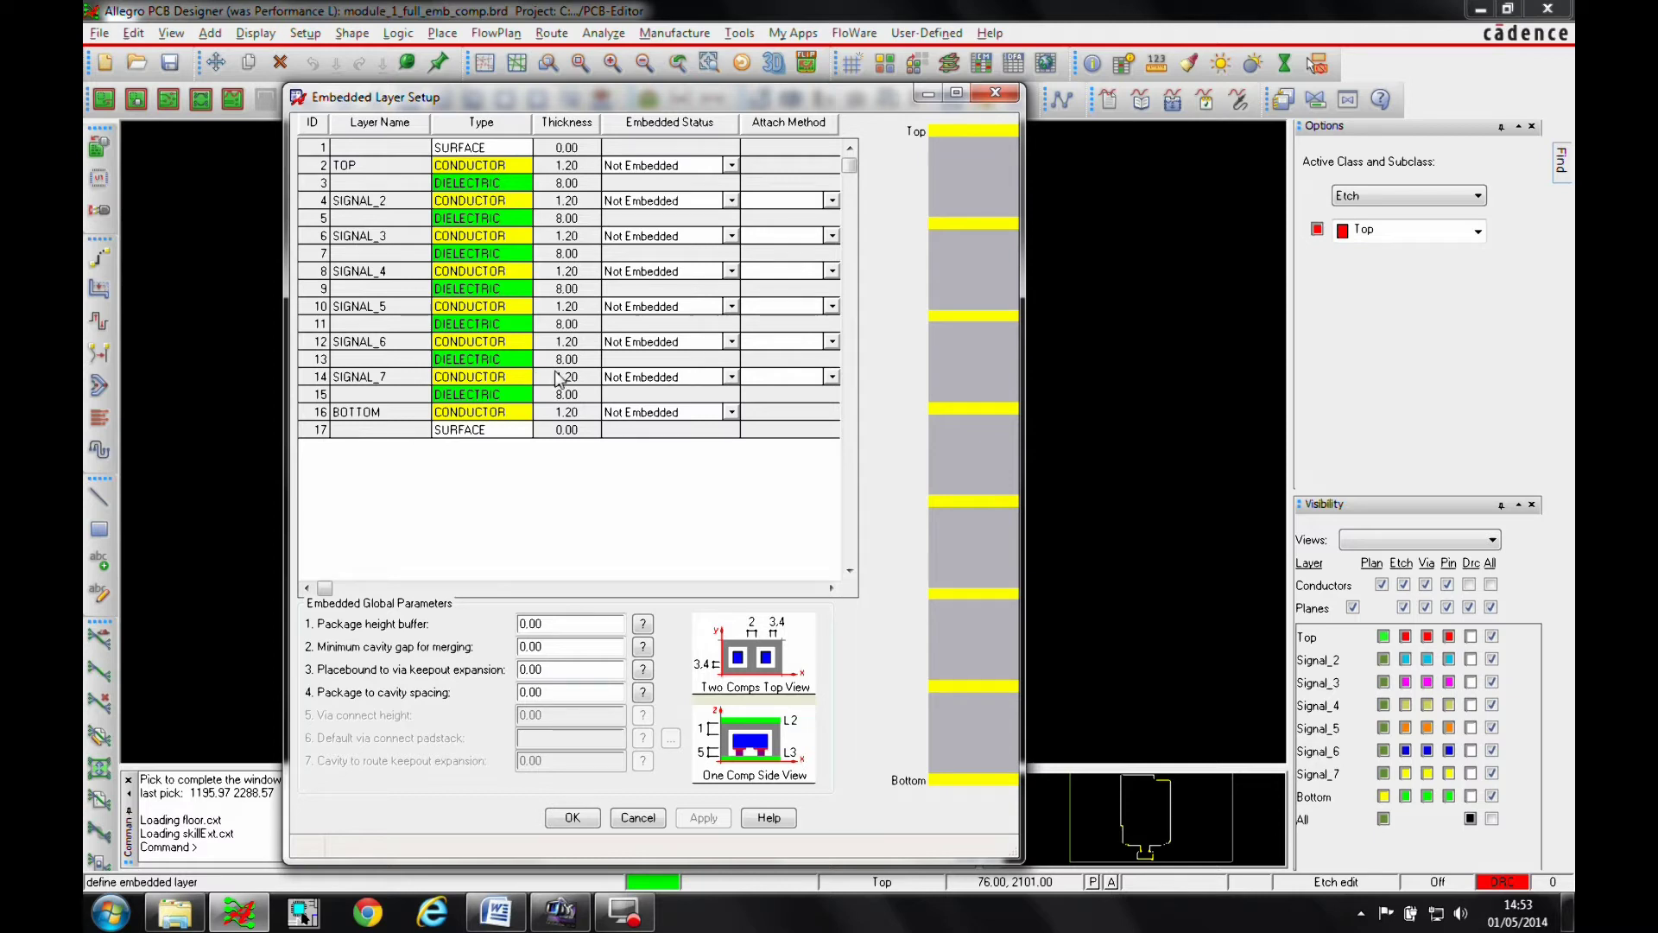
left_click(732, 236)
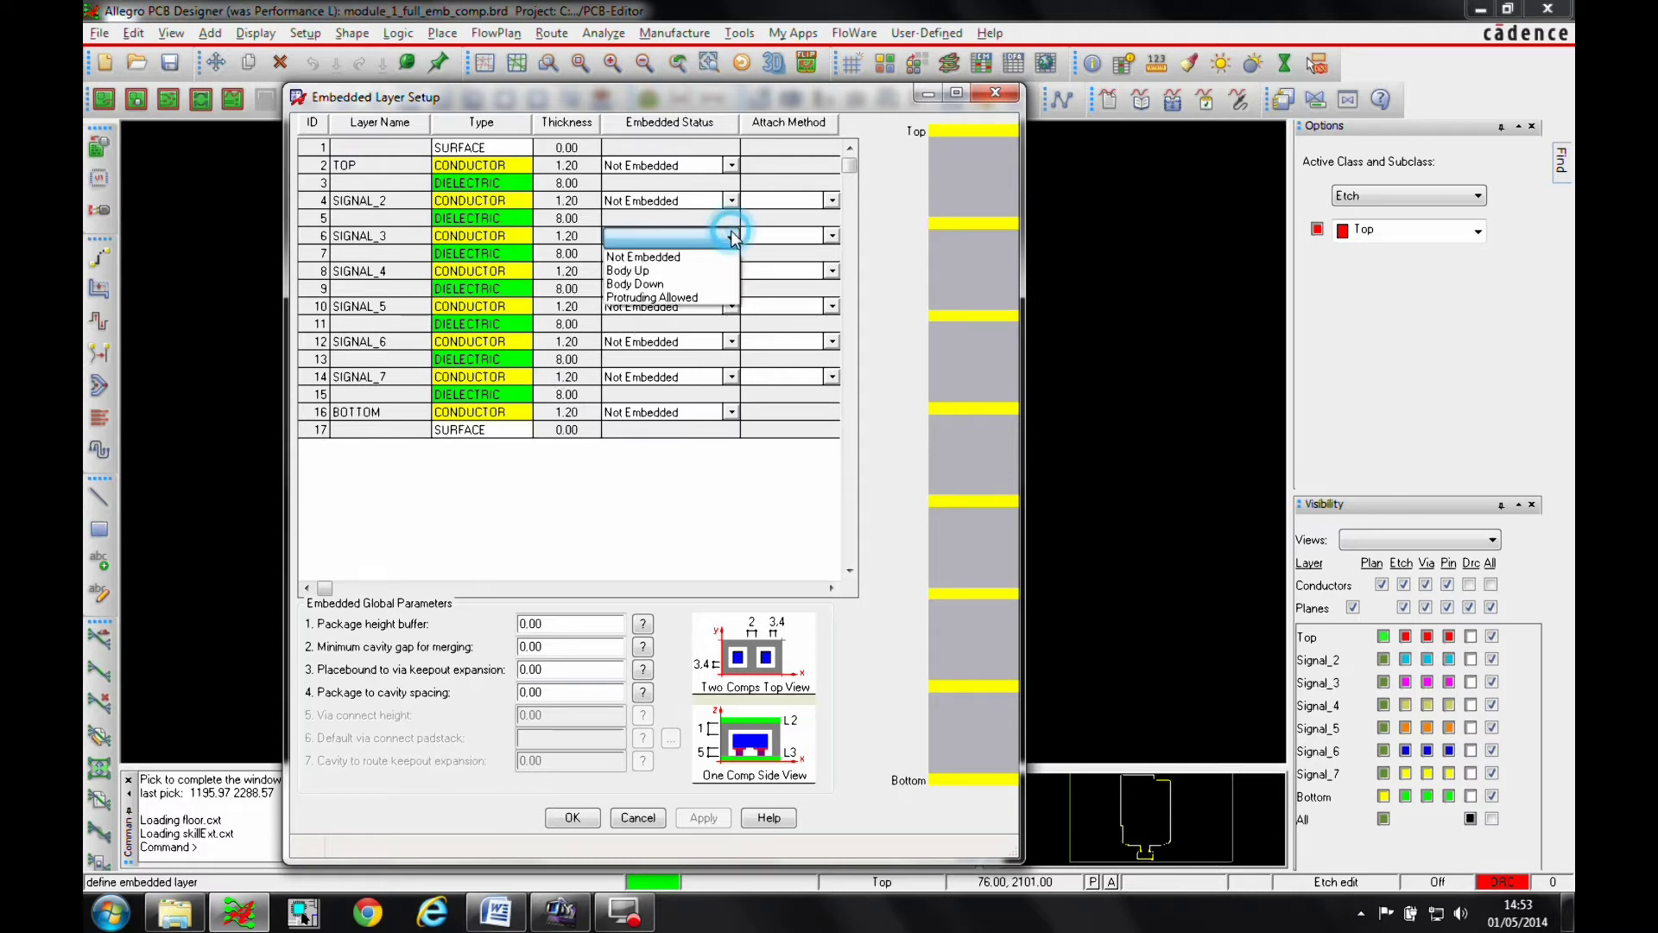
left_click(705, 285)
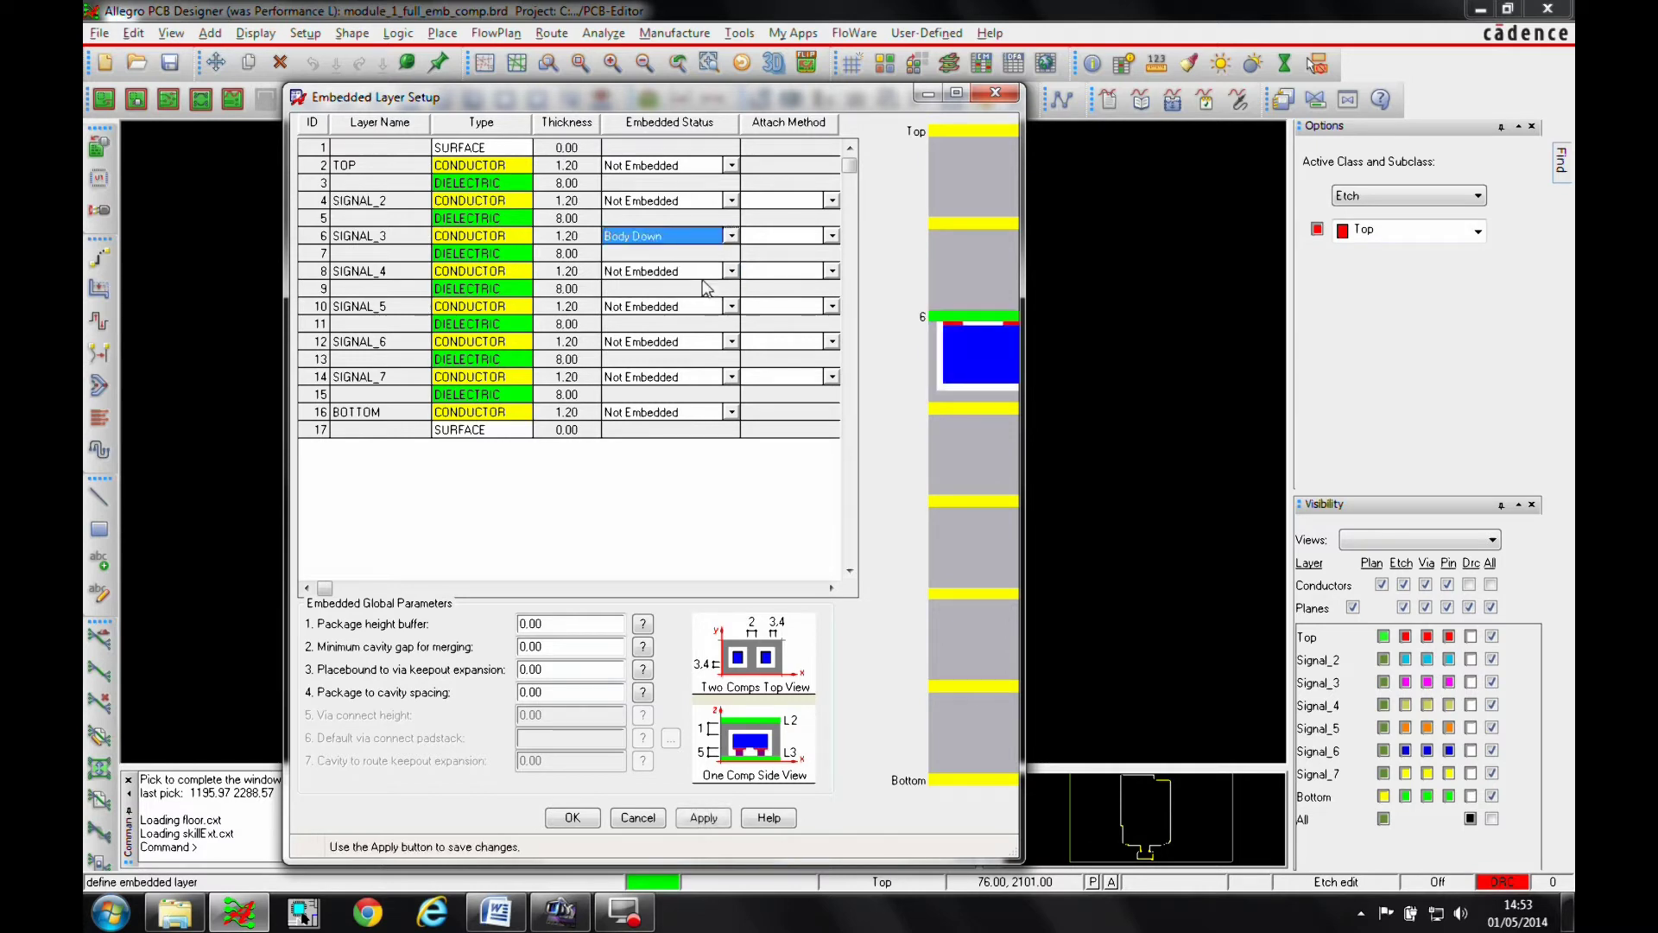
left_click(648, 346)
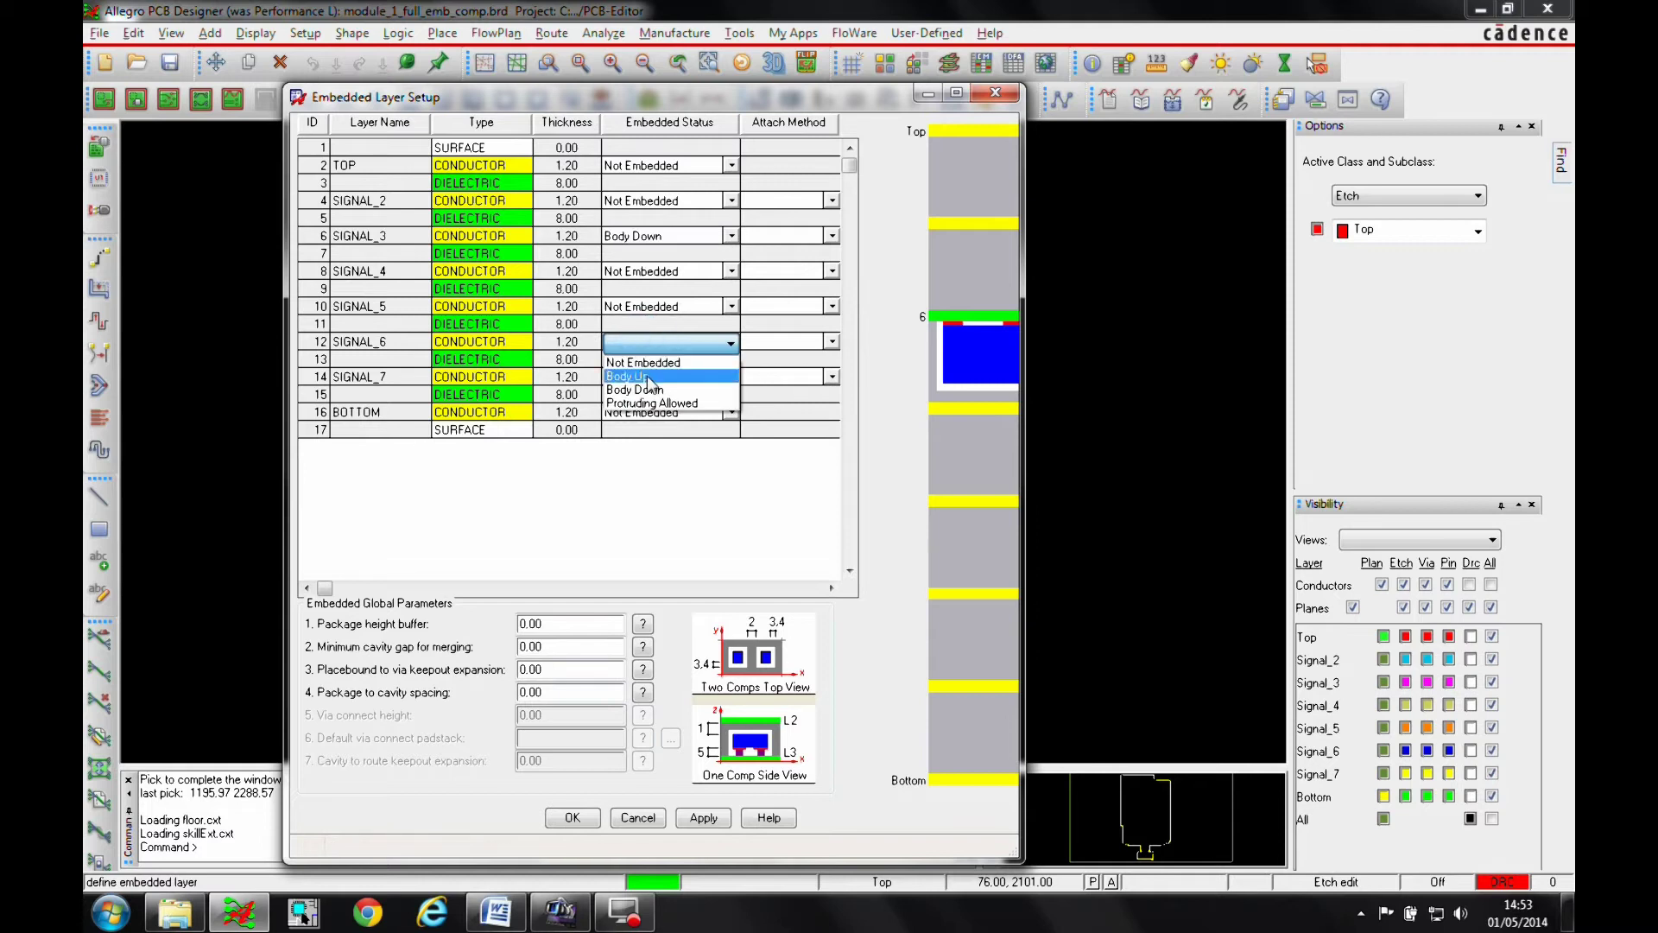
left_click(647, 377)
Set the embedded status of layers SIGNAL_5 and SIGNAL_4 to Protruding Allowed.
left_click(670, 307)
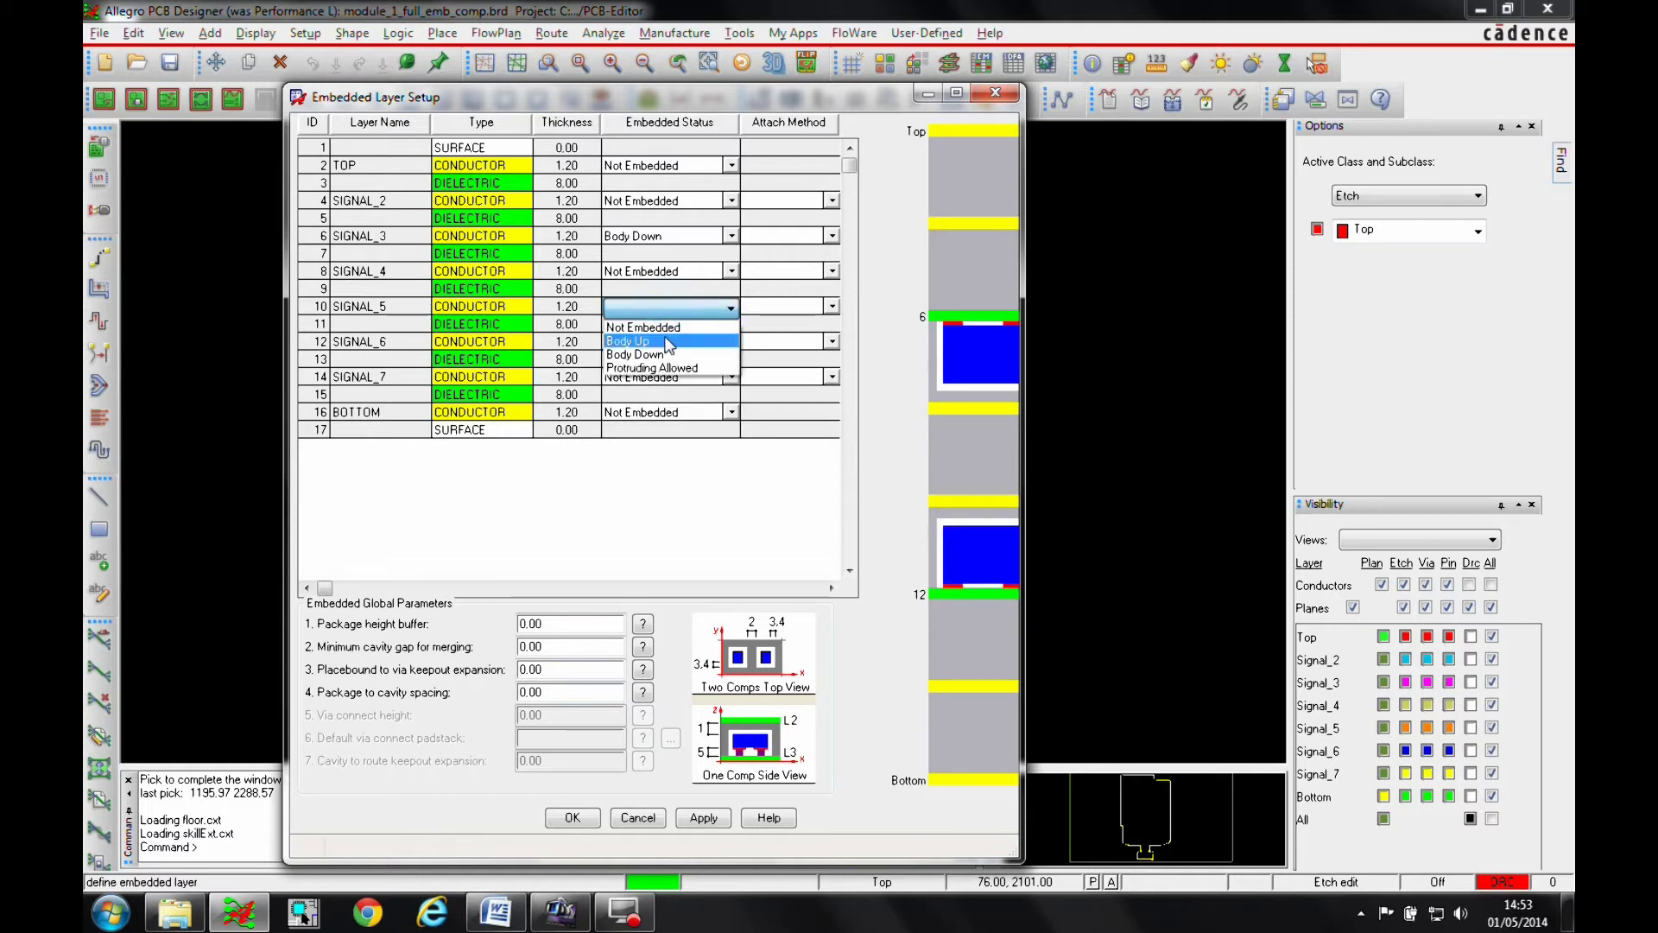
left_click(661, 373)
left_click(658, 273)
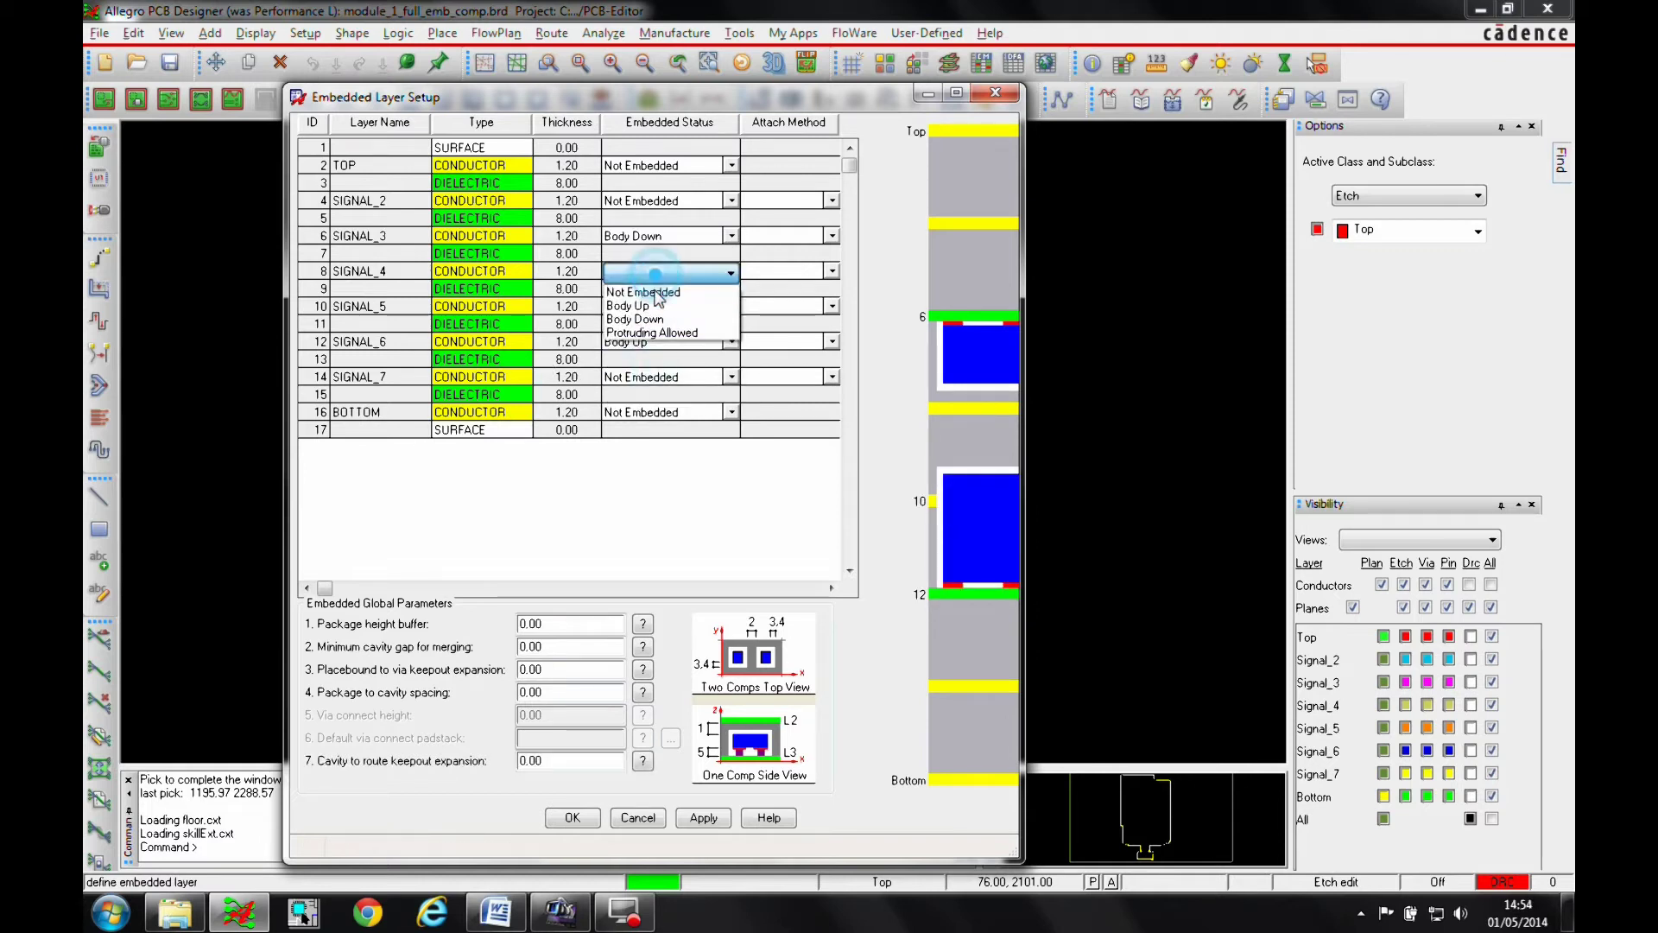
left_click(657, 339)
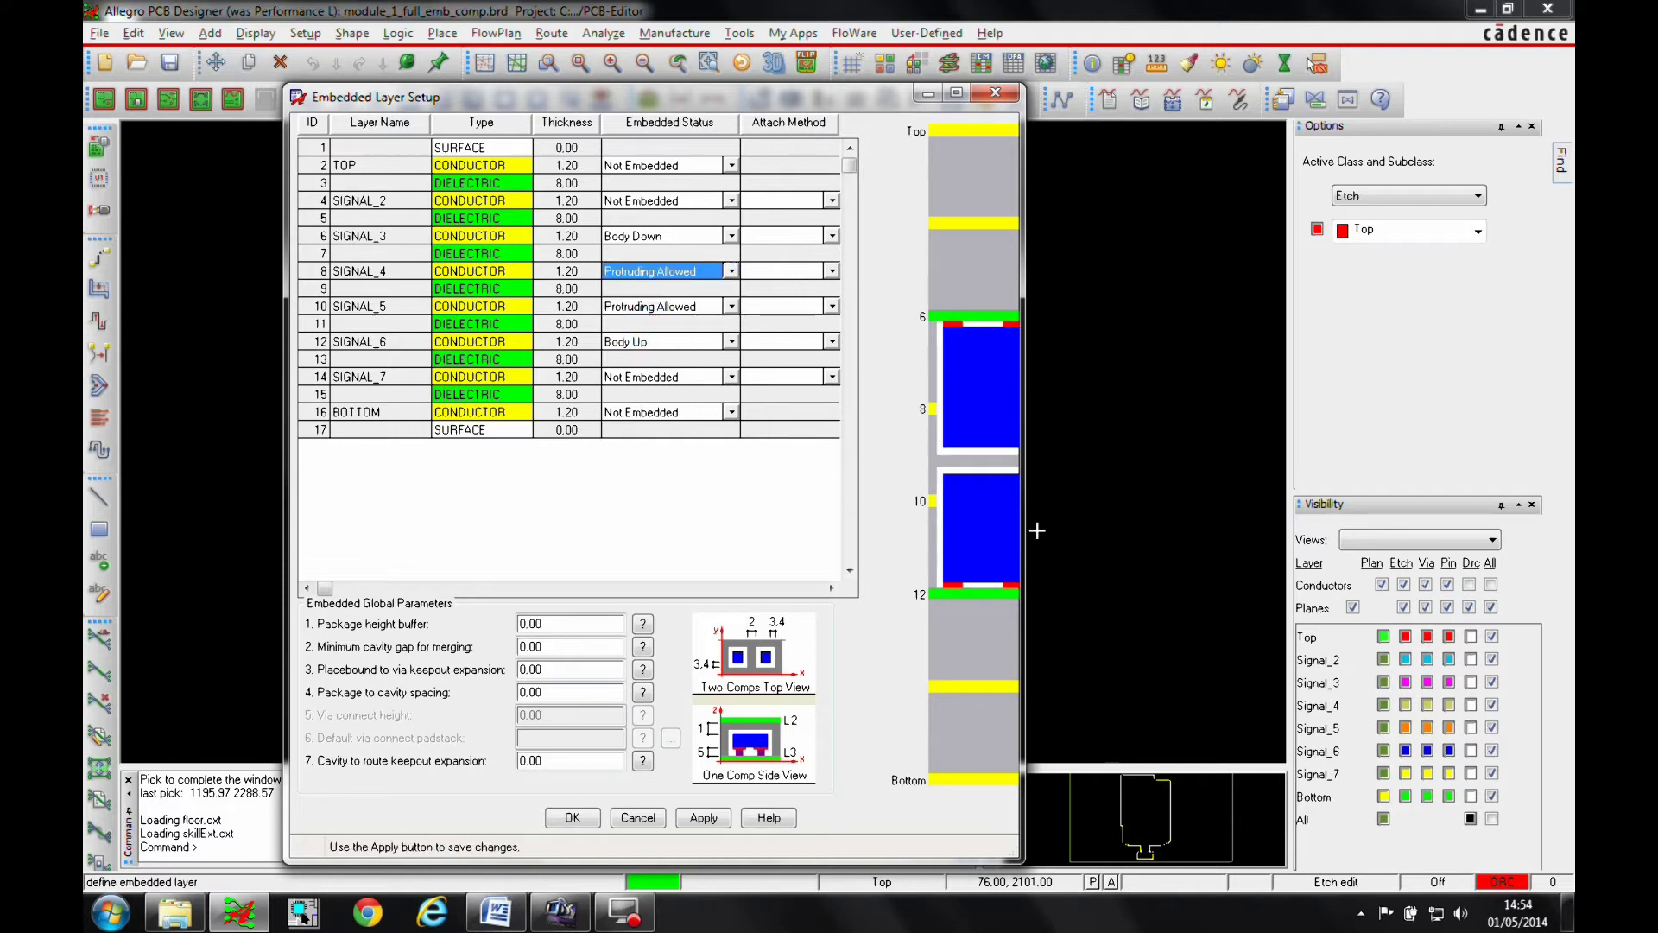
Set the attach method of the embedded layers SIGNAL_3 and SIGNAL_6 to Direct Attach.
left_click(832, 271)
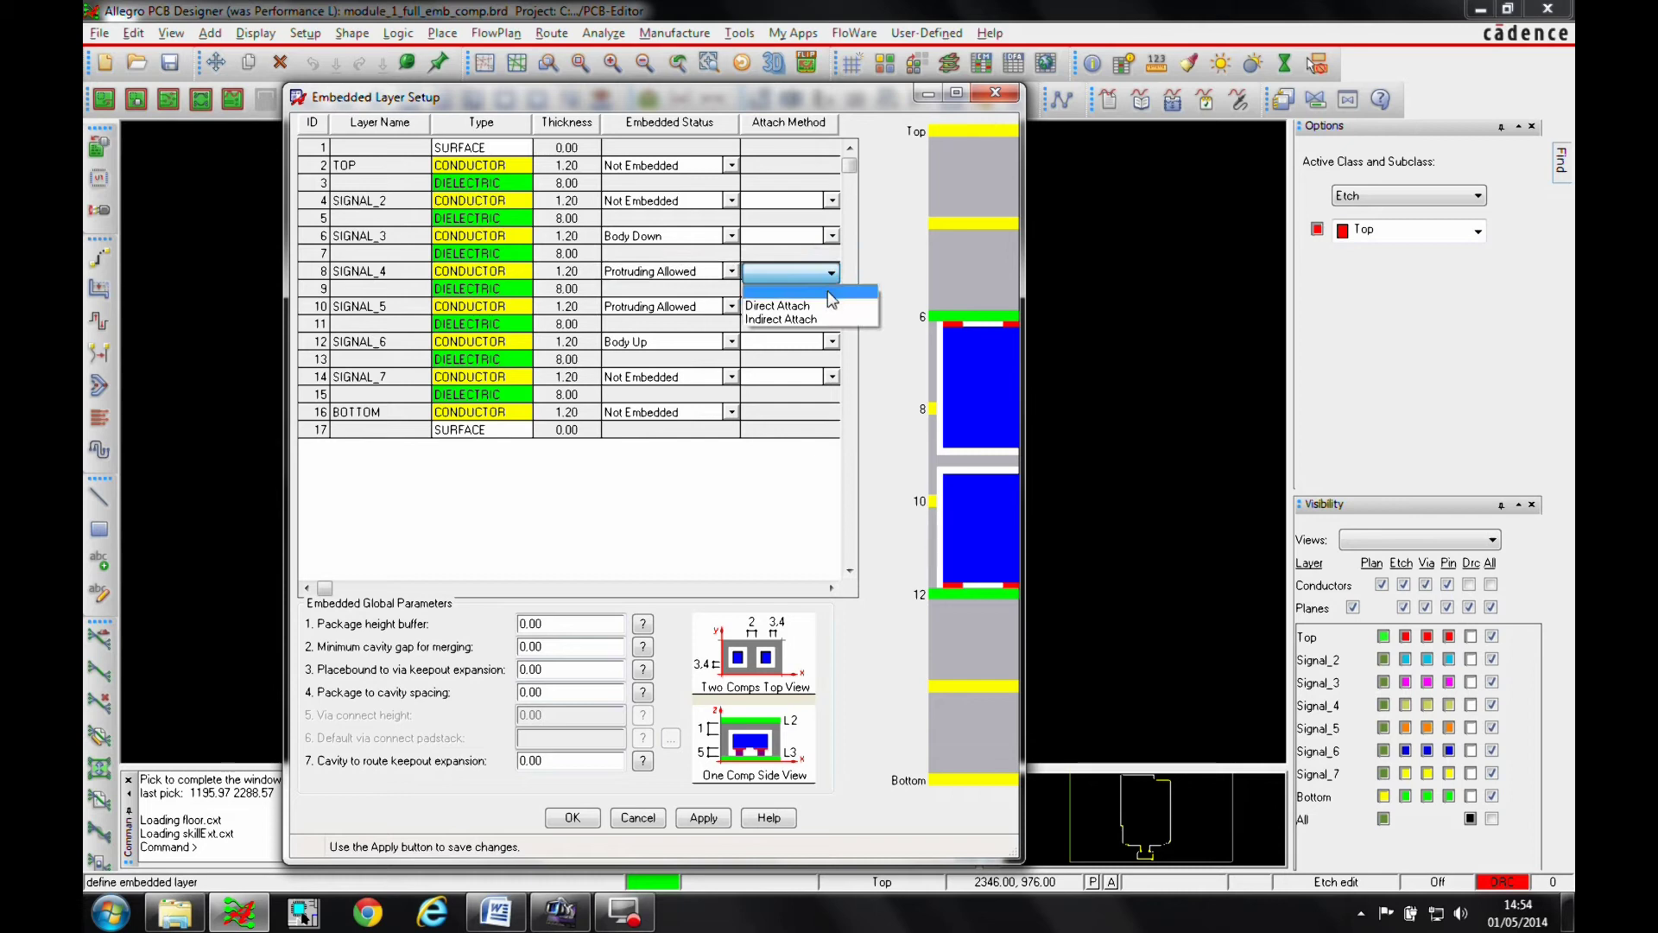
left_click(832, 236)
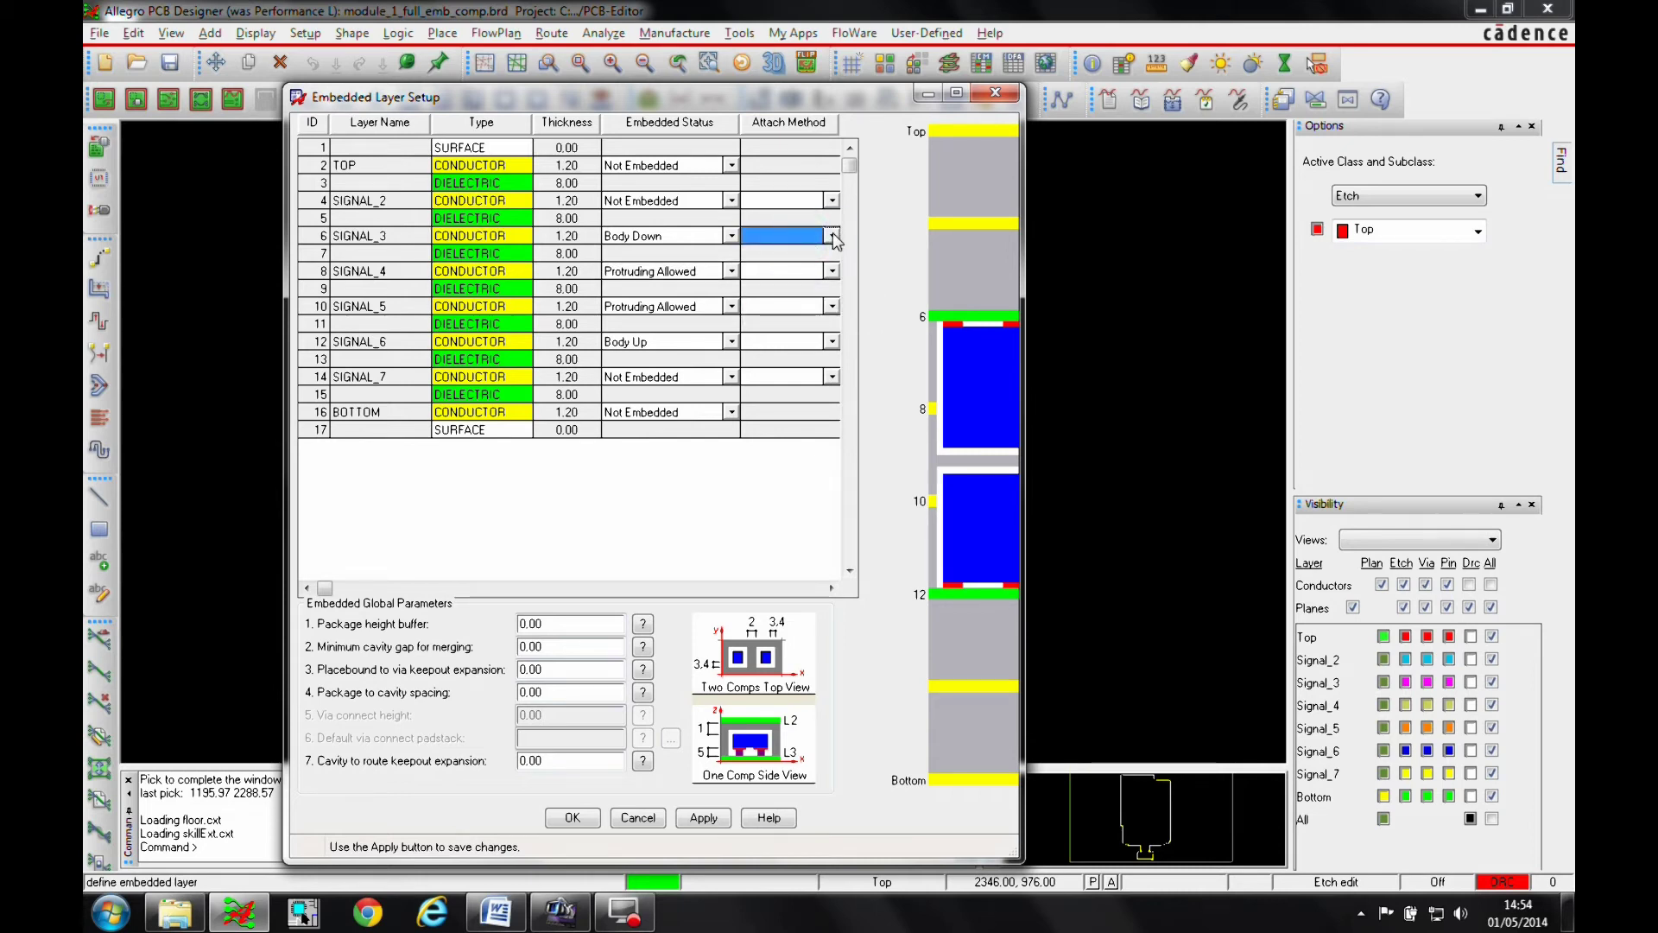
left_click(832, 236)
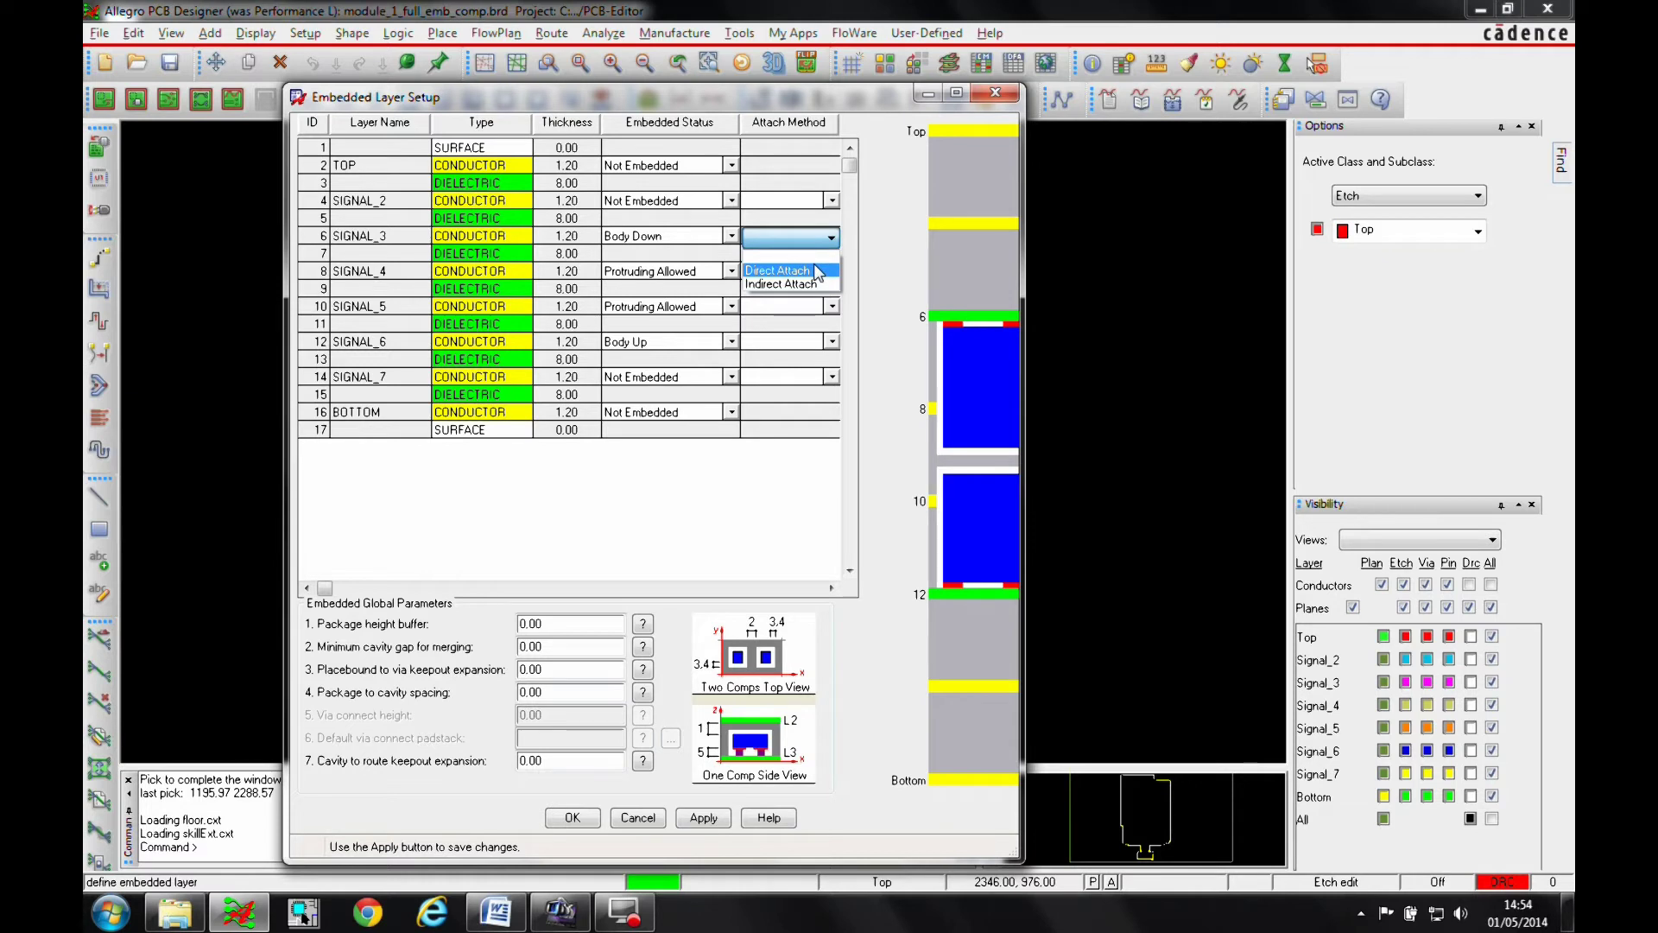
left_click(816, 271)
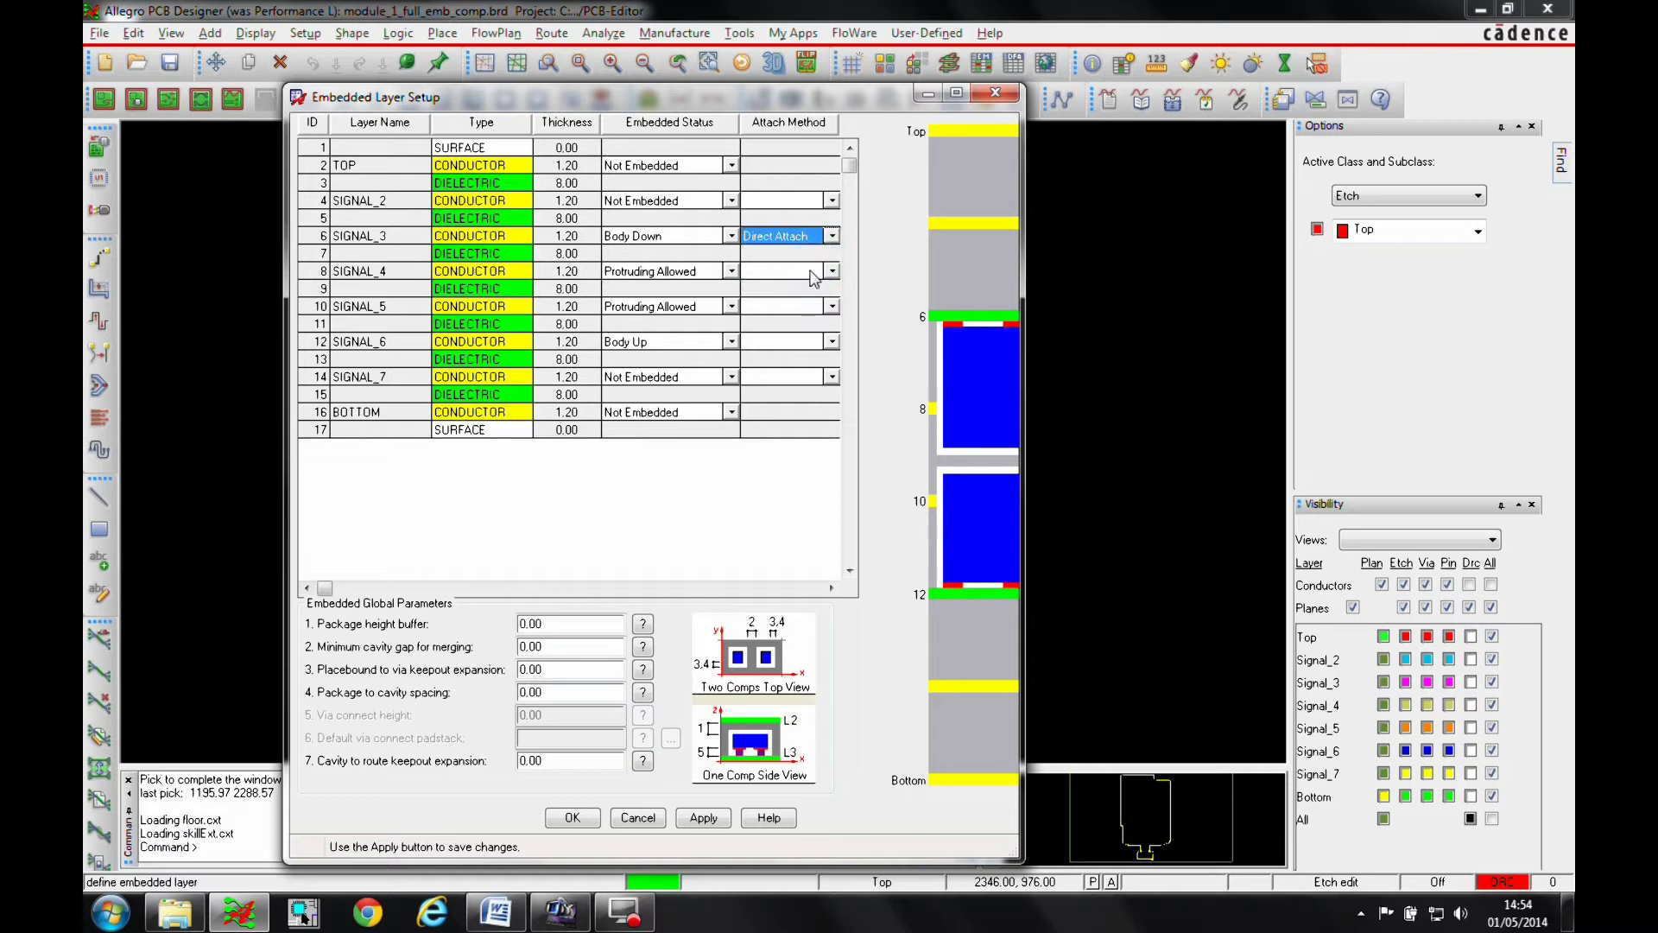
left_click(790, 342)
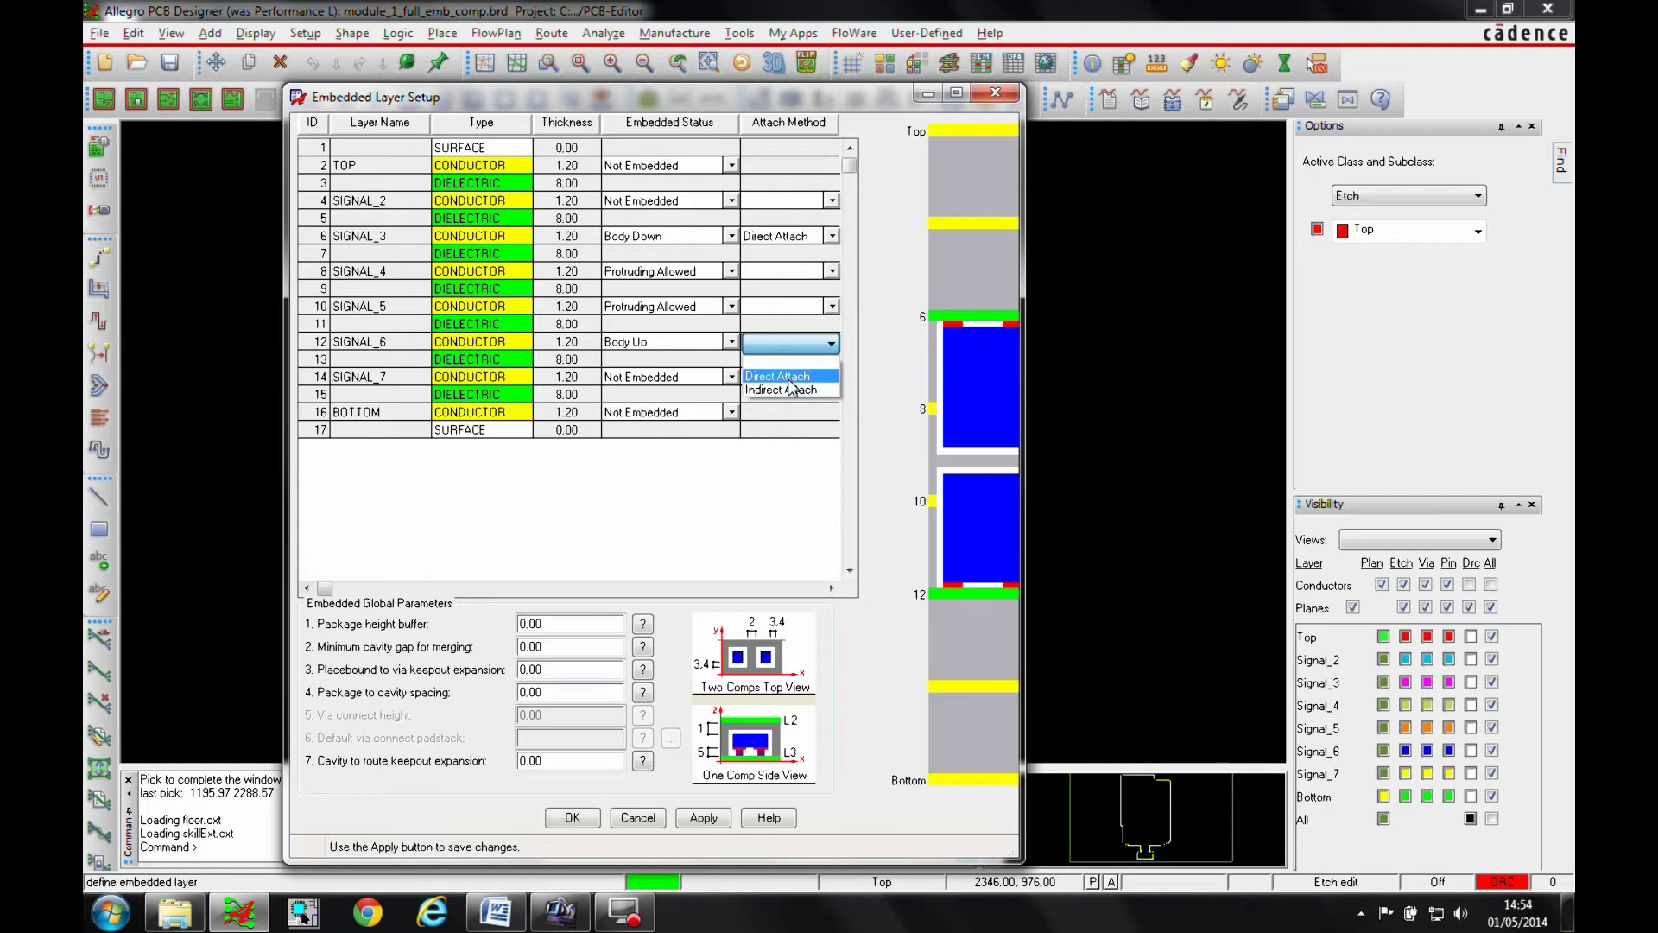
left_click(788, 377)
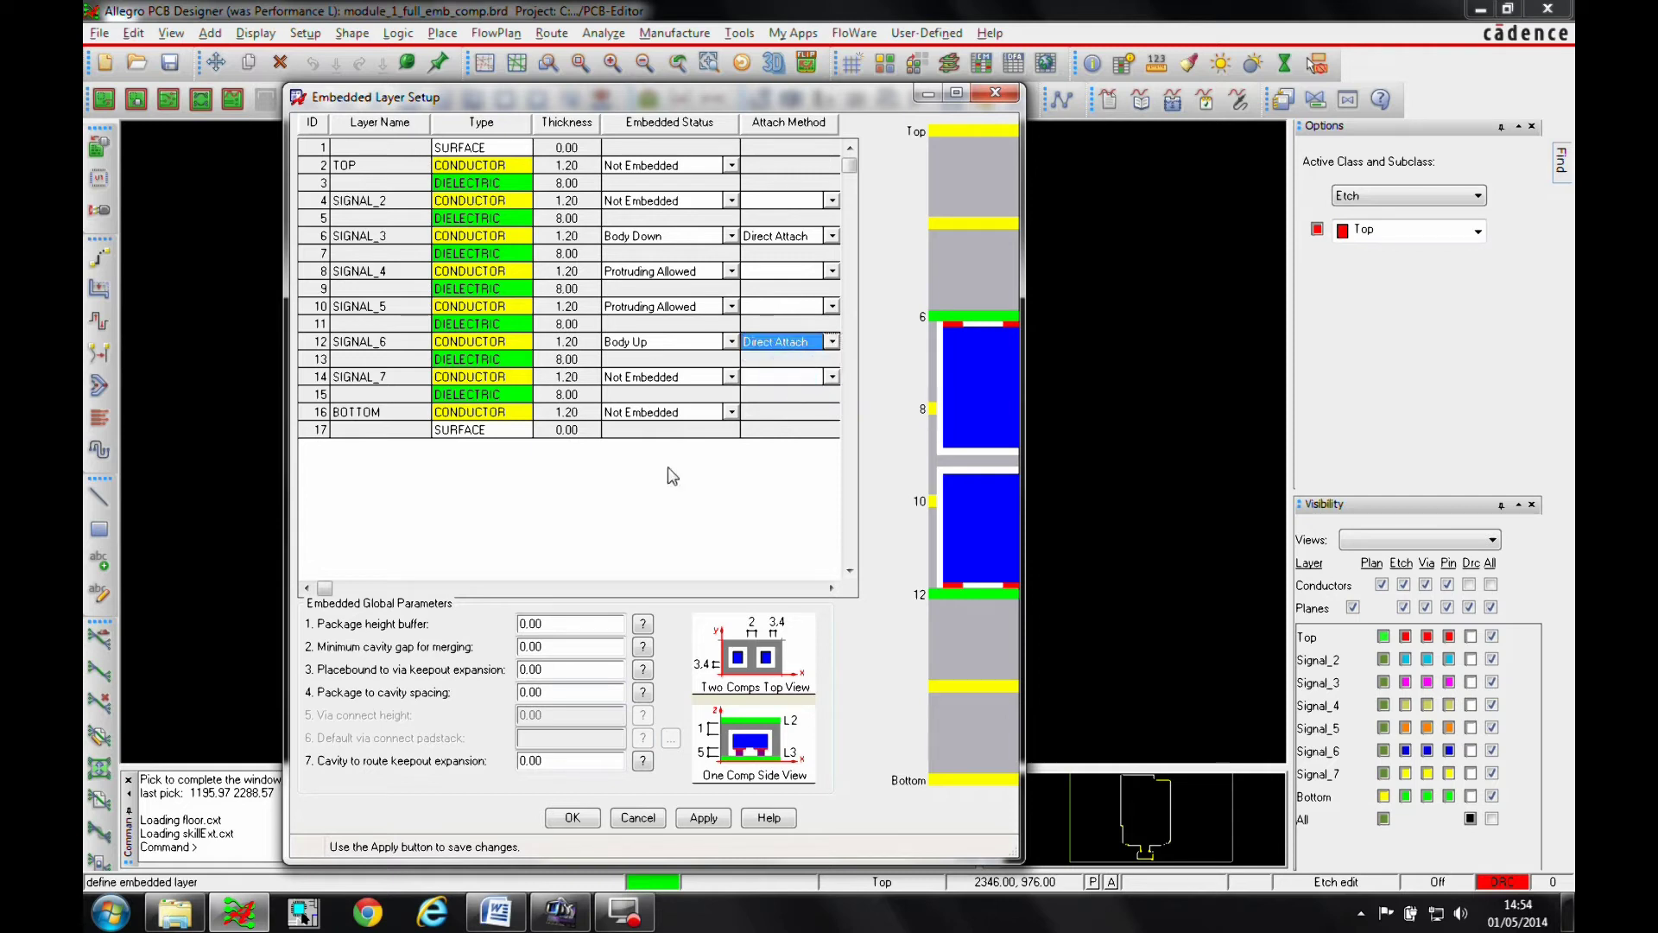
Set the embedded package height buffer to 2 and the minimum cavity gap for merging to 25.
double_click(532, 623)
type("2")
double_click(543, 647)
type("2")
Set placebound to via keepout expansion to 10, package to cavity spacing to 15 and cavity to route keepout expansion to 10, and apply the settings.
left_click(557, 670)
double_click(557, 670)
type("10")
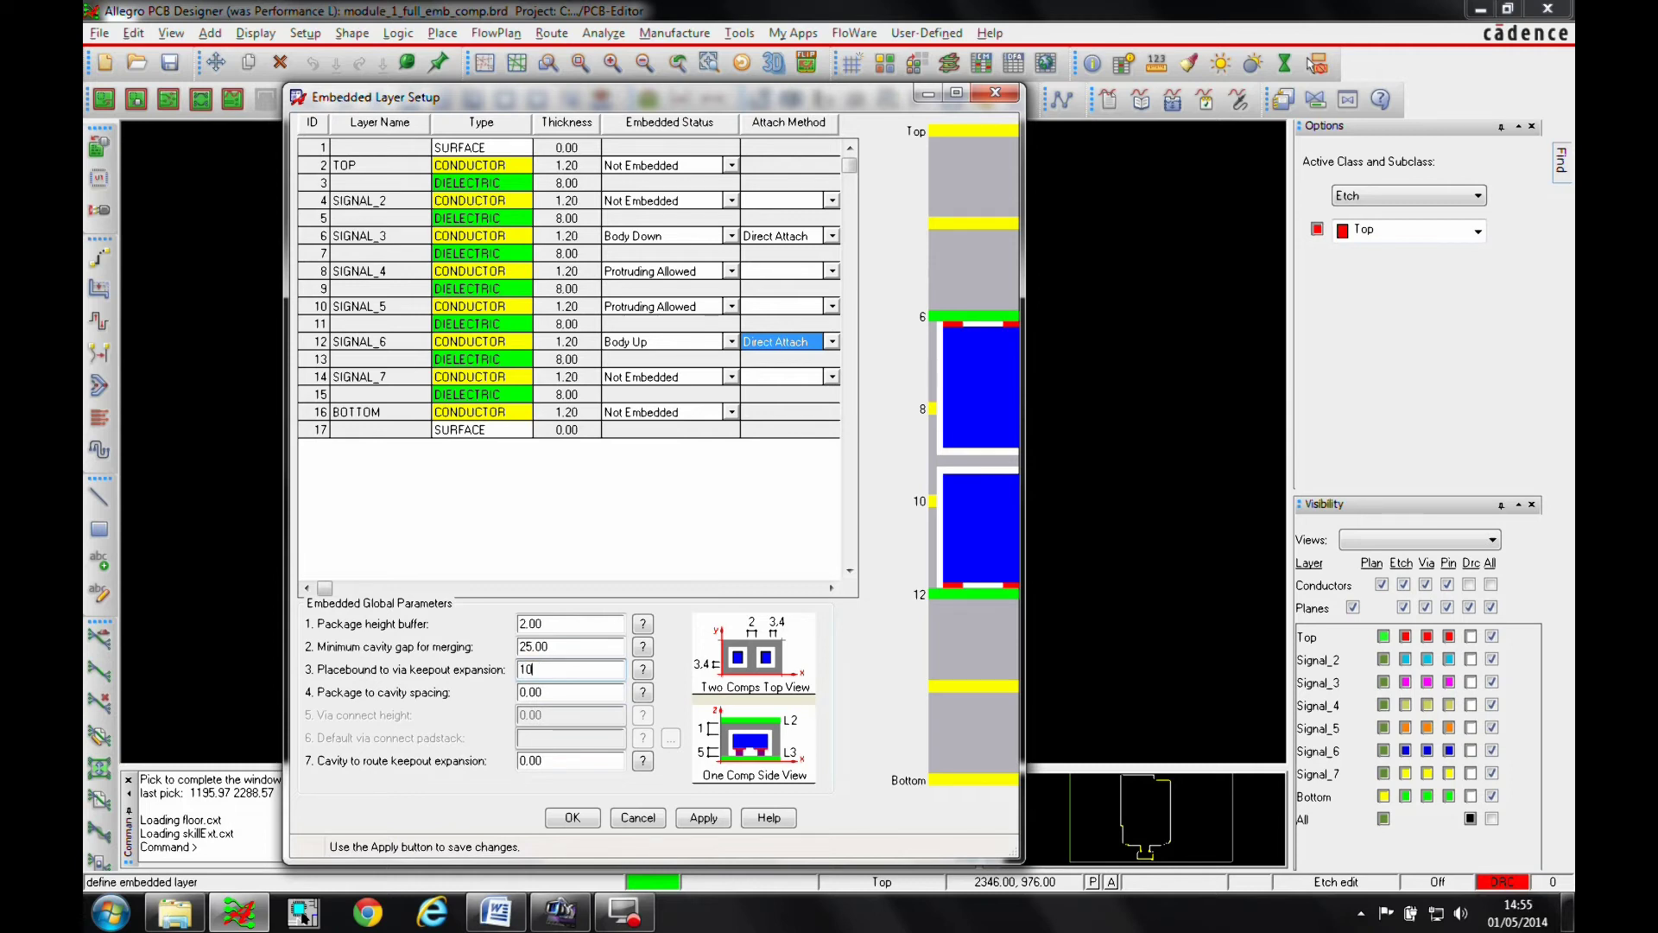
key("Tab")
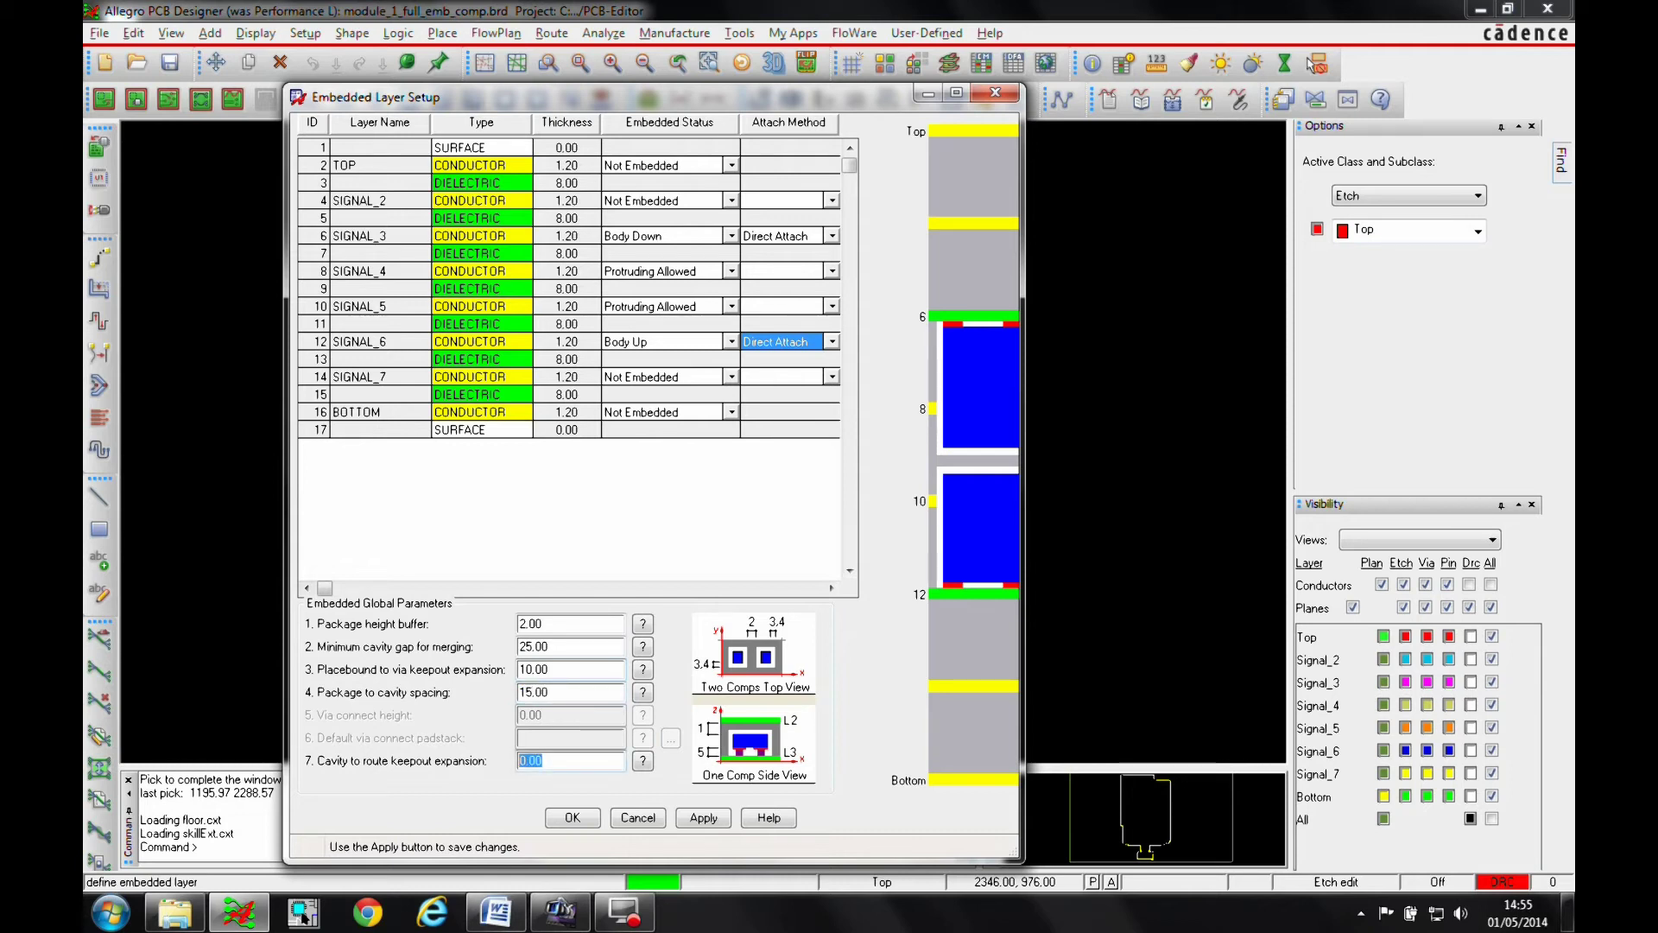
left_click(706, 817)
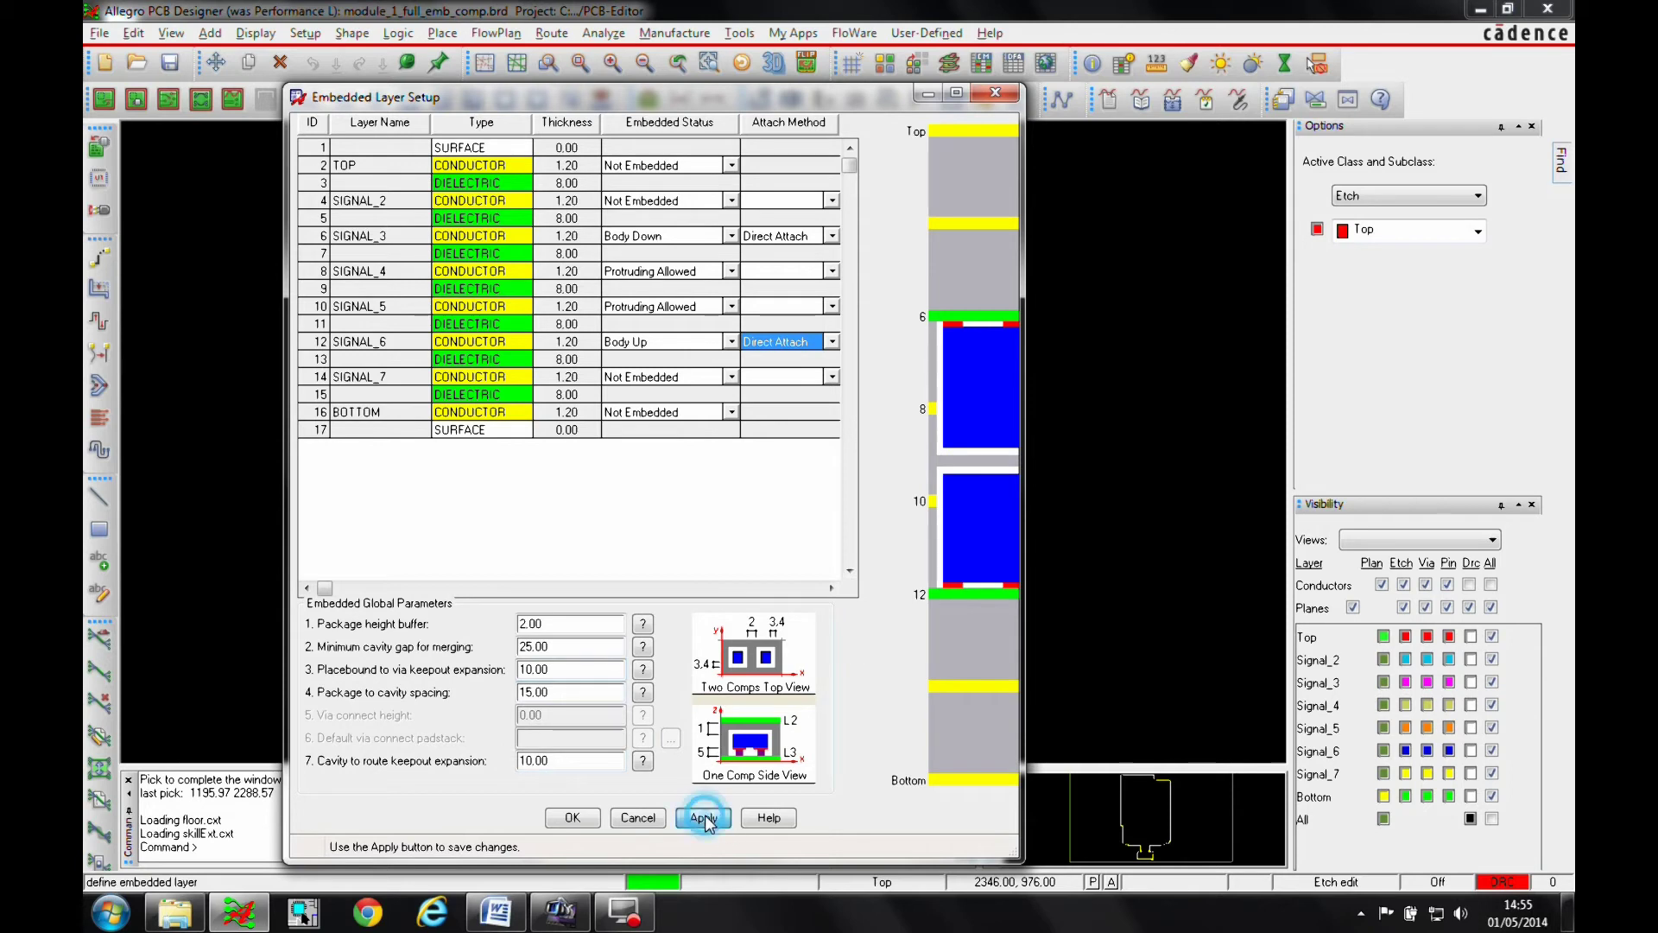
Accept the embedded layer setup and select component C1 from the refdes list for manual placement.
left_click(572, 819)
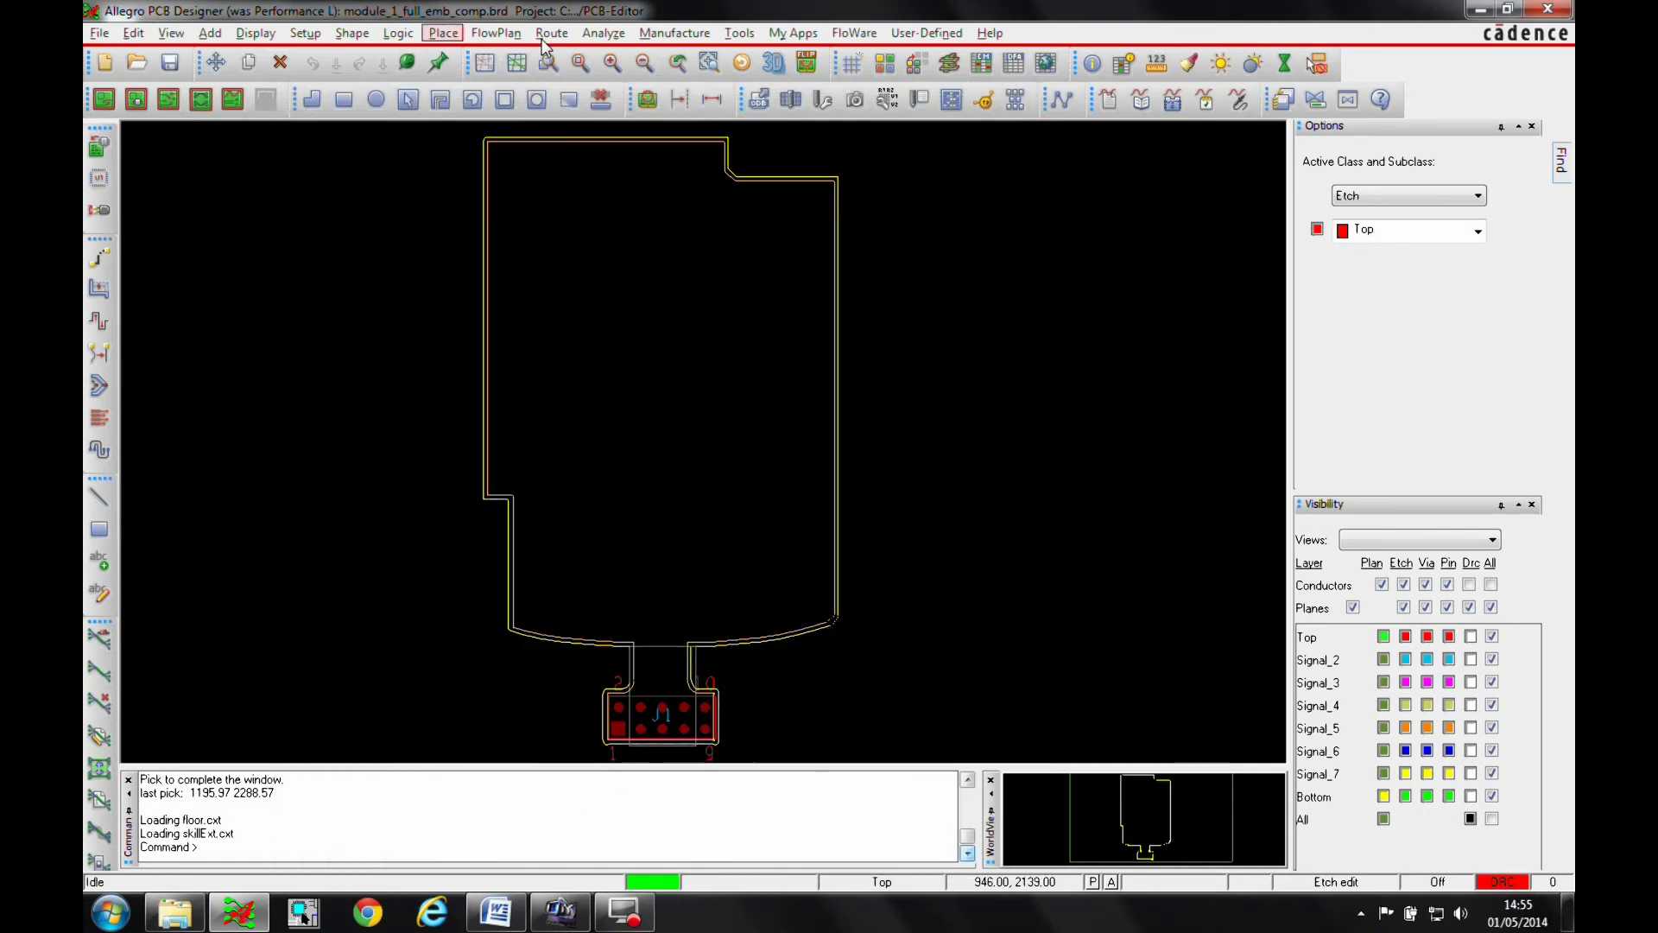
left_click(443, 33)
left_click(468, 57)
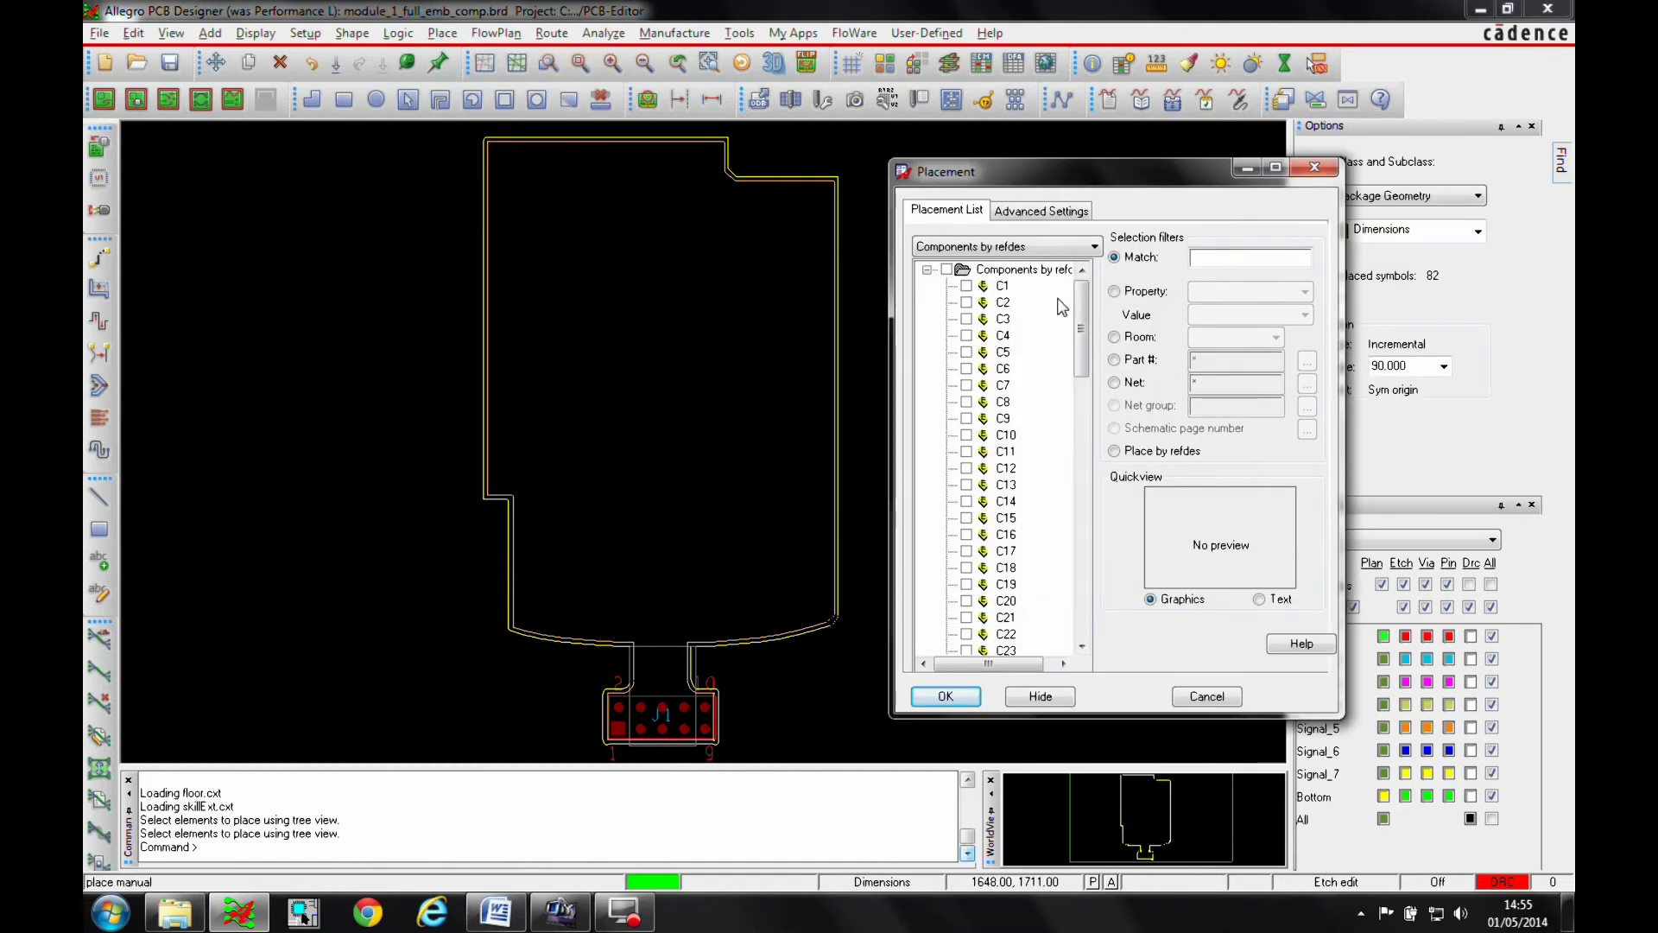
scroll(1062, 306, "down", 20)
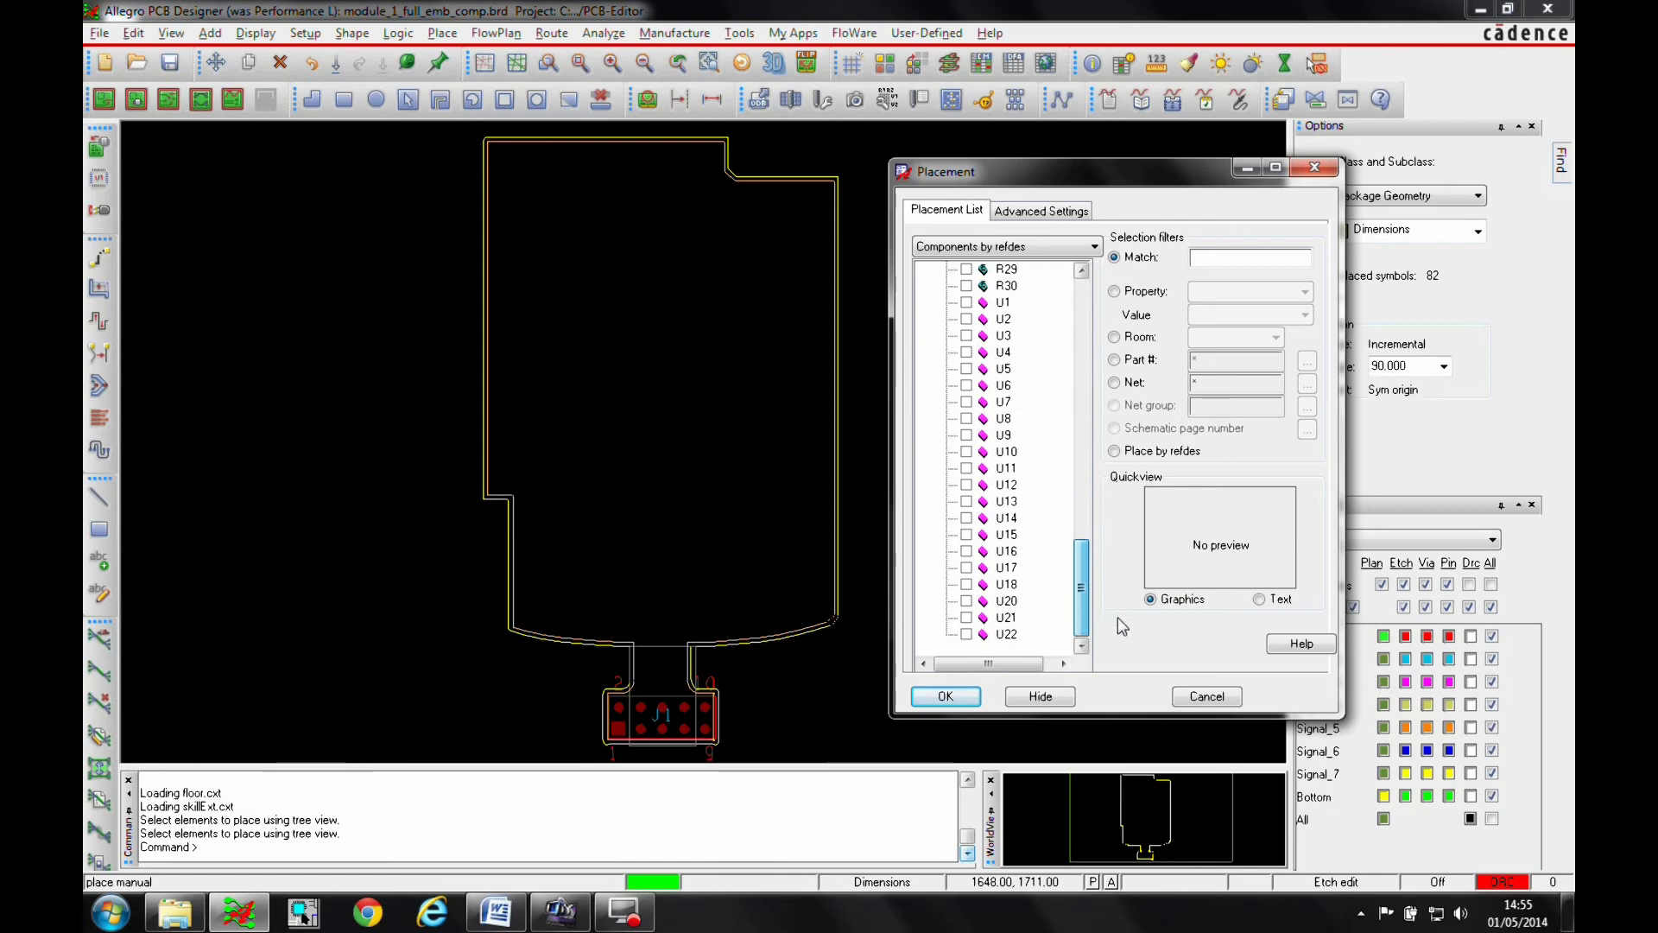
scroll(981, 326, "up", 7)
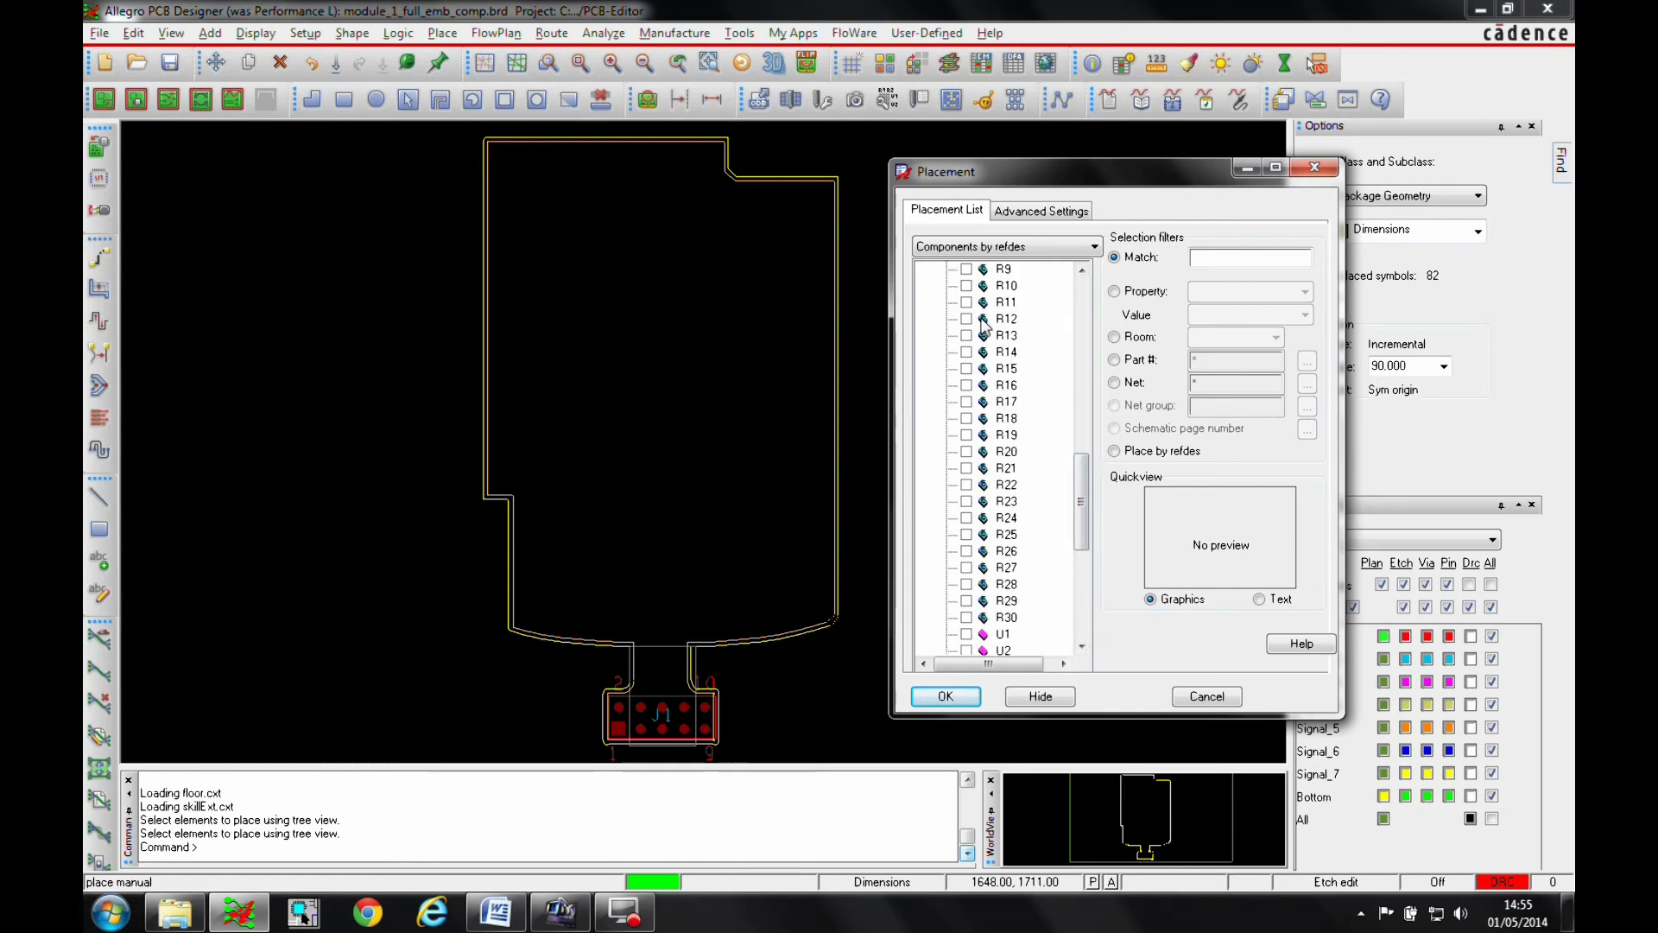
left_click_drag(1079, 501, 1079, 328)
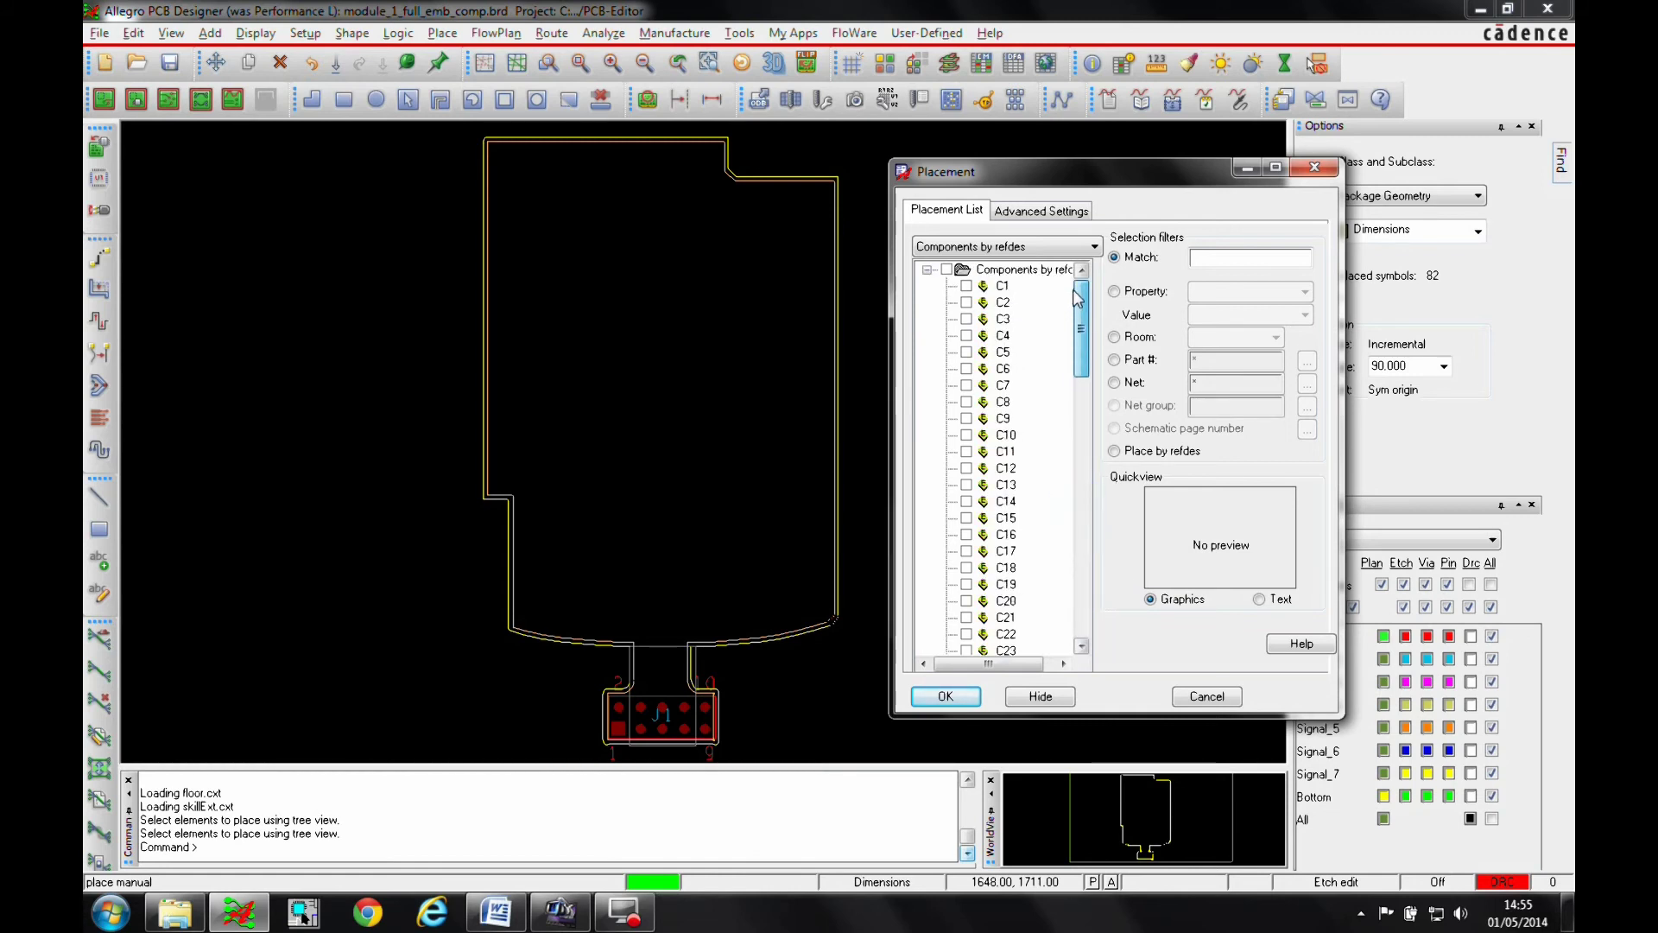
left_click(966, 286)
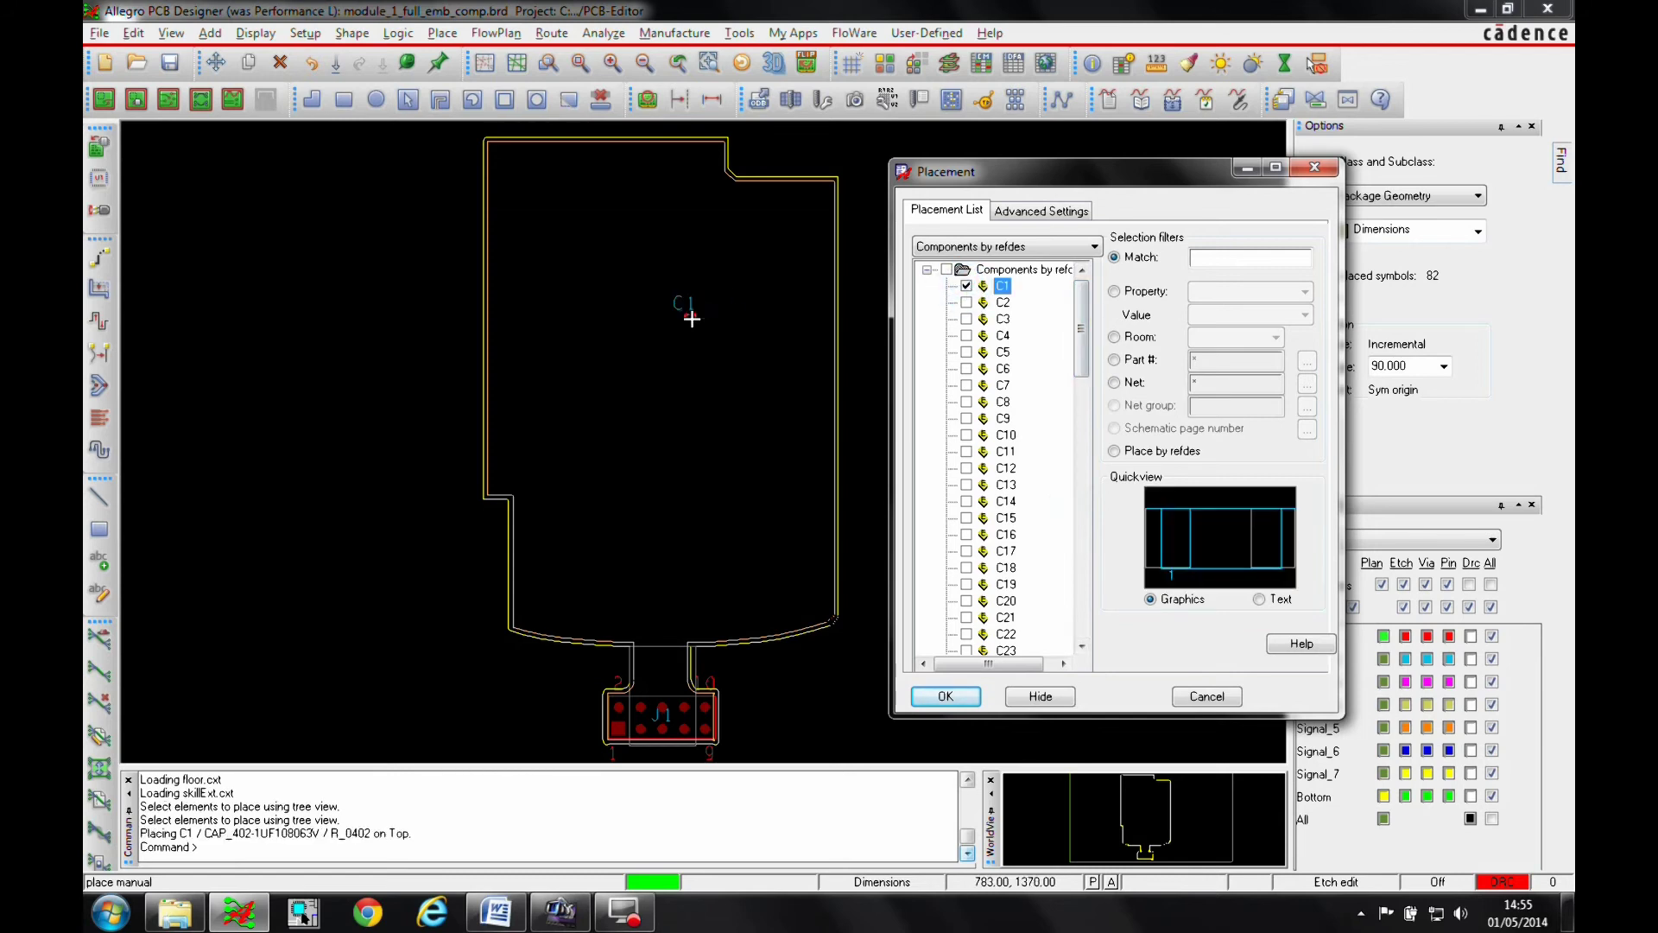
Place C1 on embedded layer SIGNAL_3 inside the board outline and finish the manual placement.
scroll(607, 360, "up", 3)
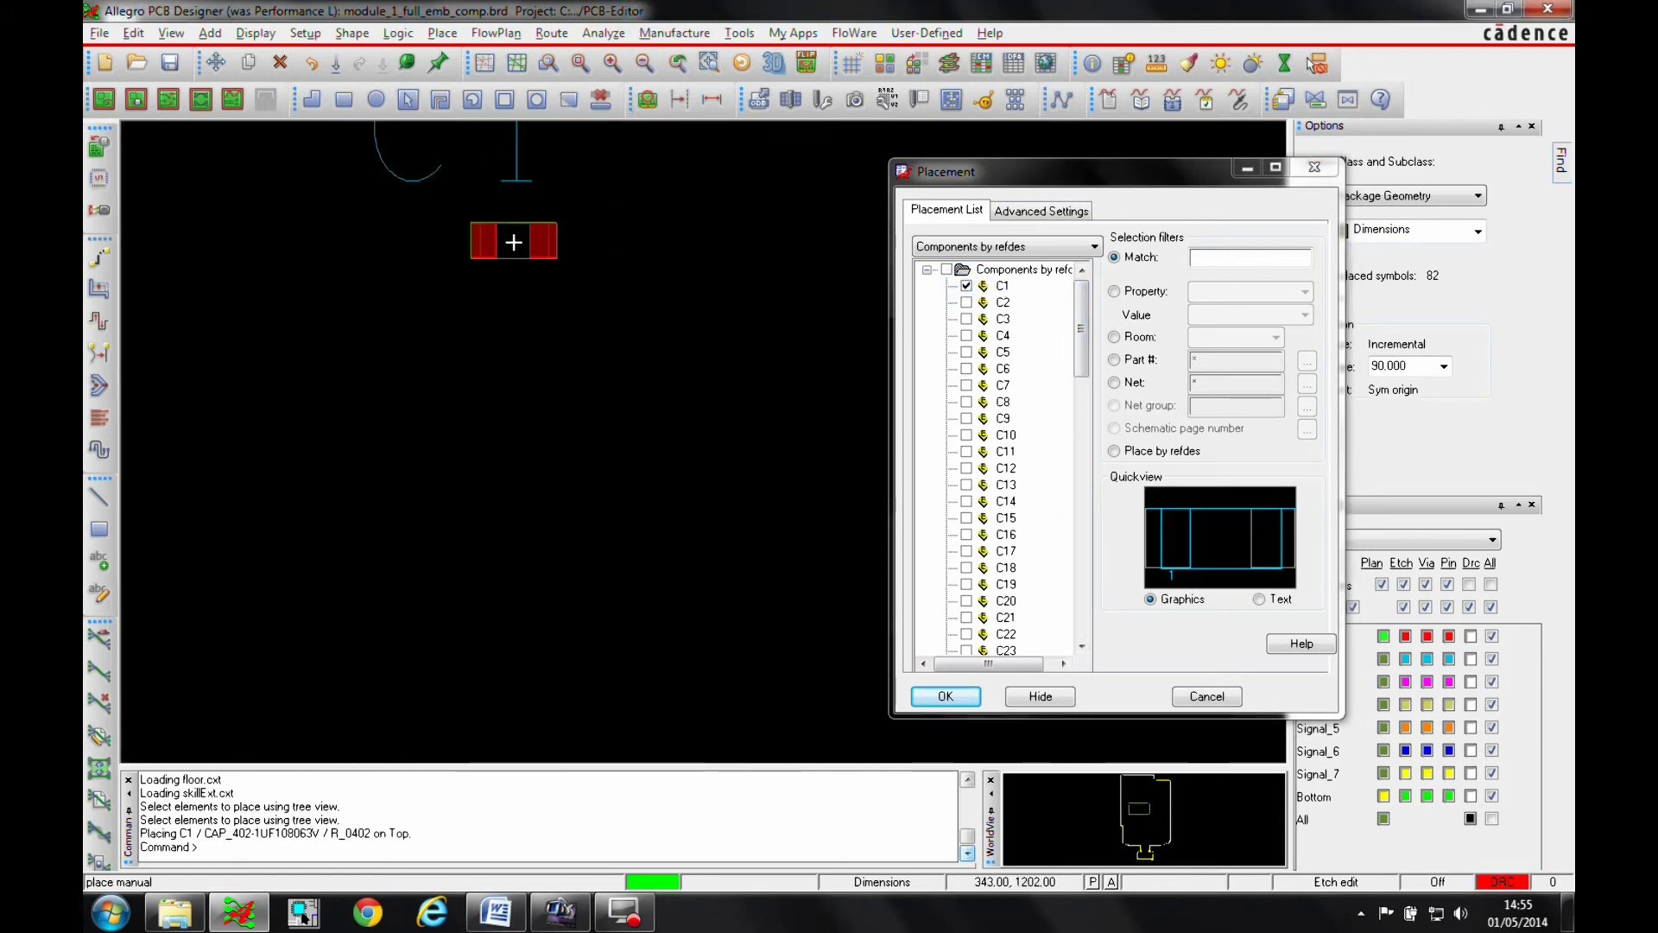
right_click(514, 243)
mouse_move(601, 382)
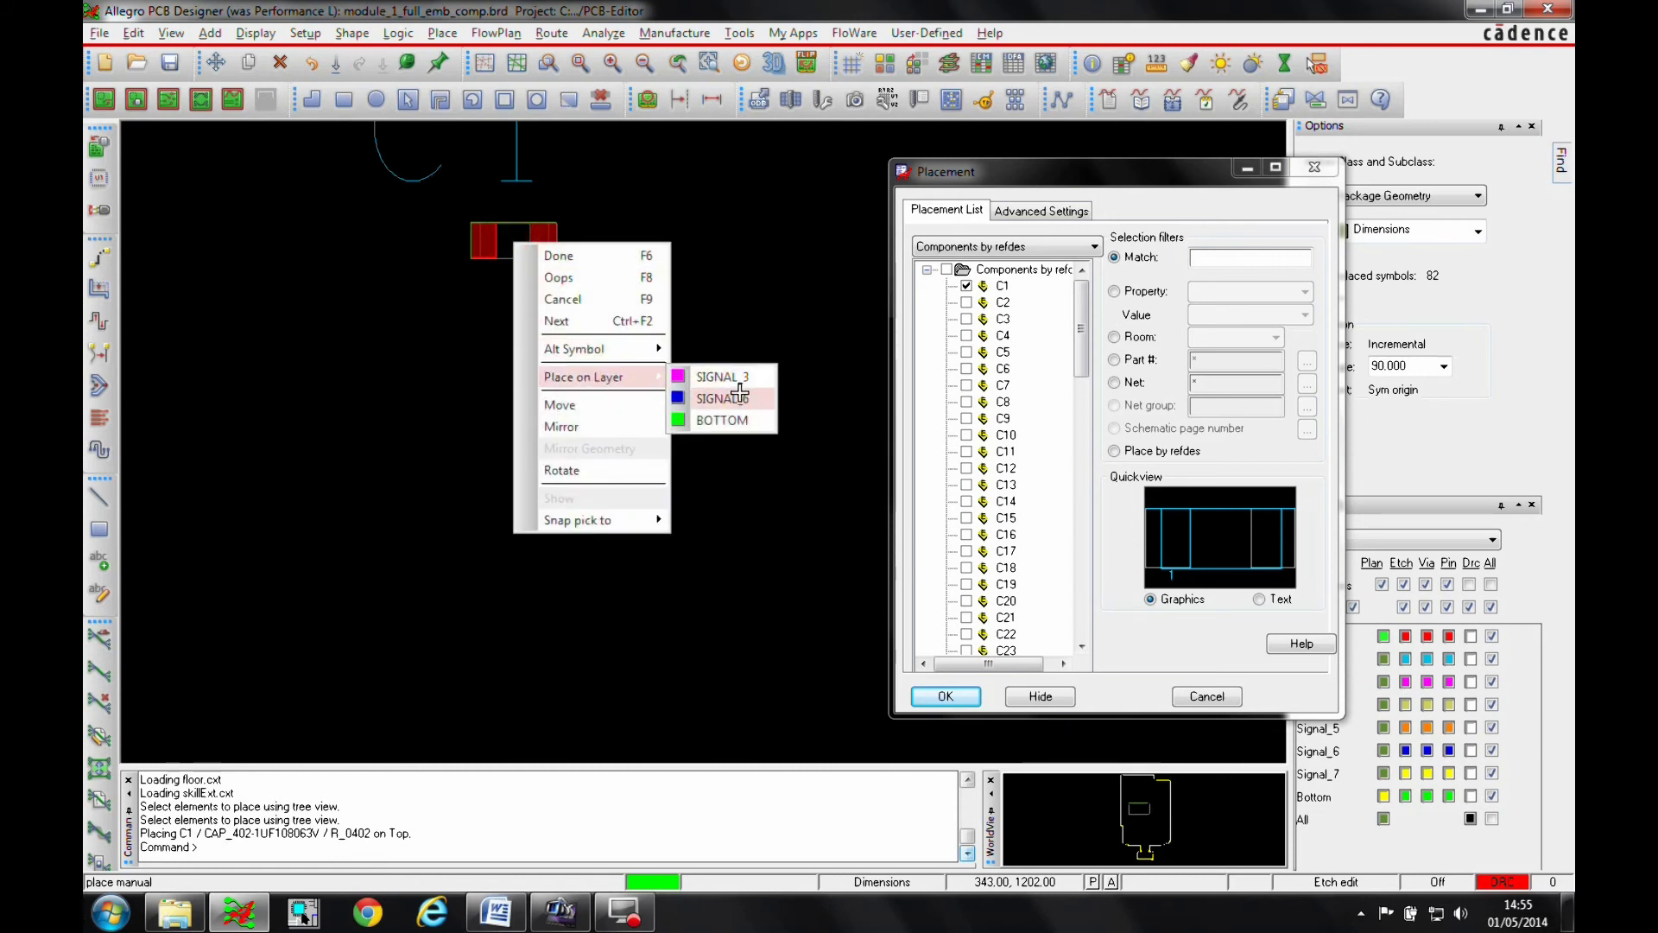
left_click(738, 377)
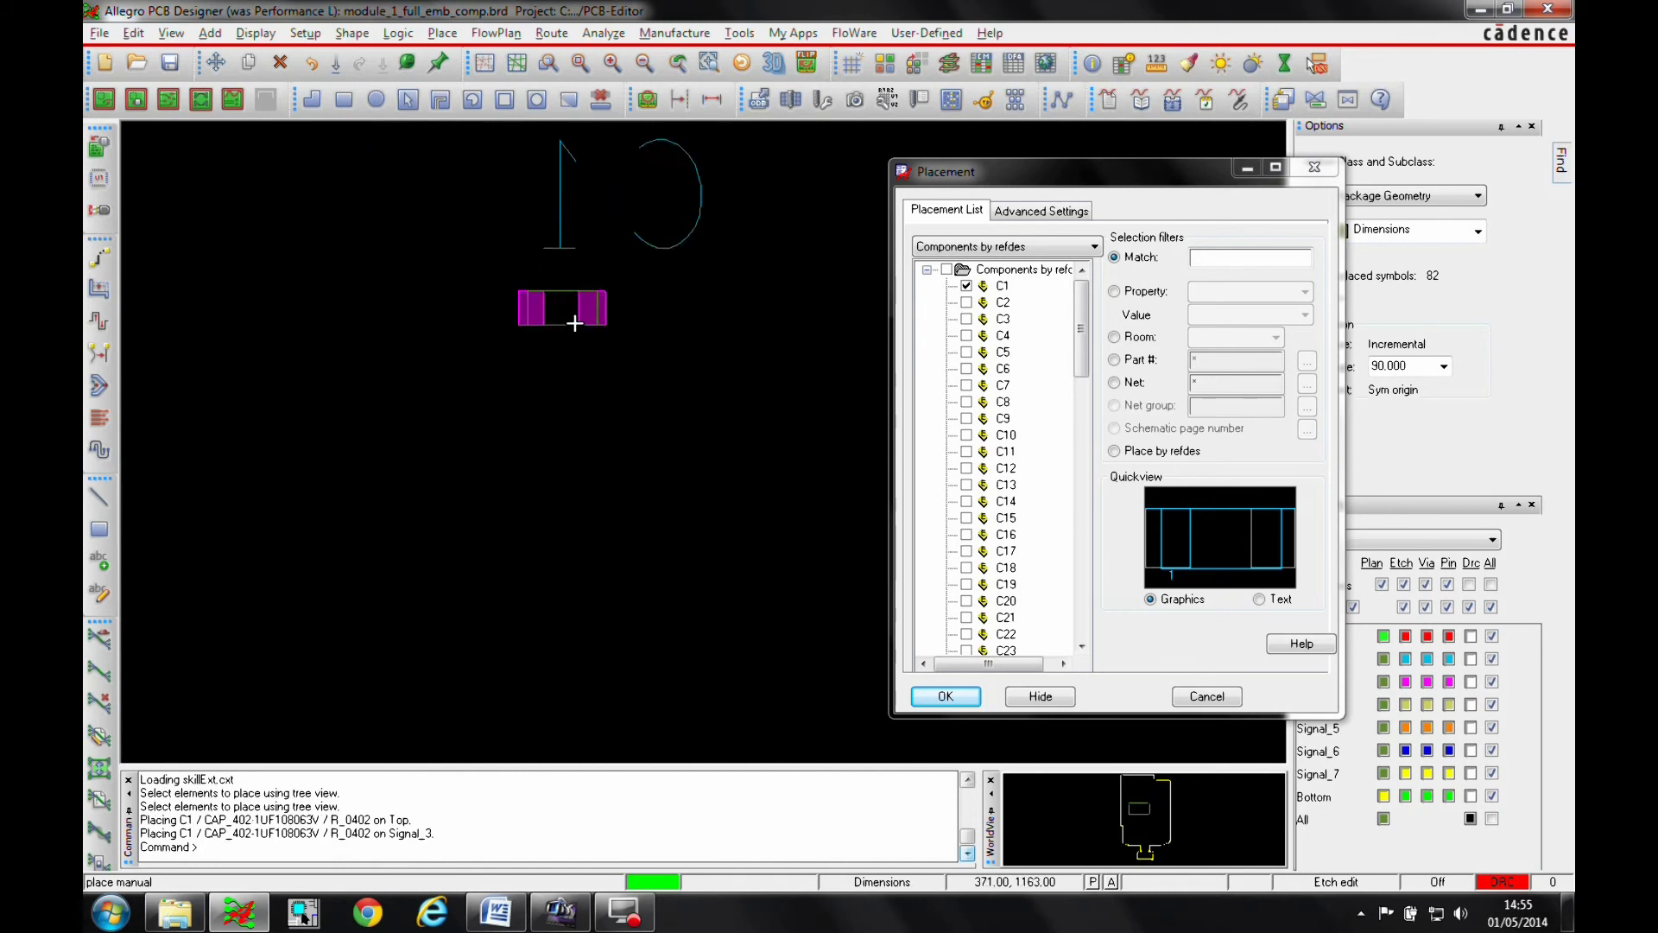
left_click(544, 342)
right_click(649, 427)
left_click(677, 442)
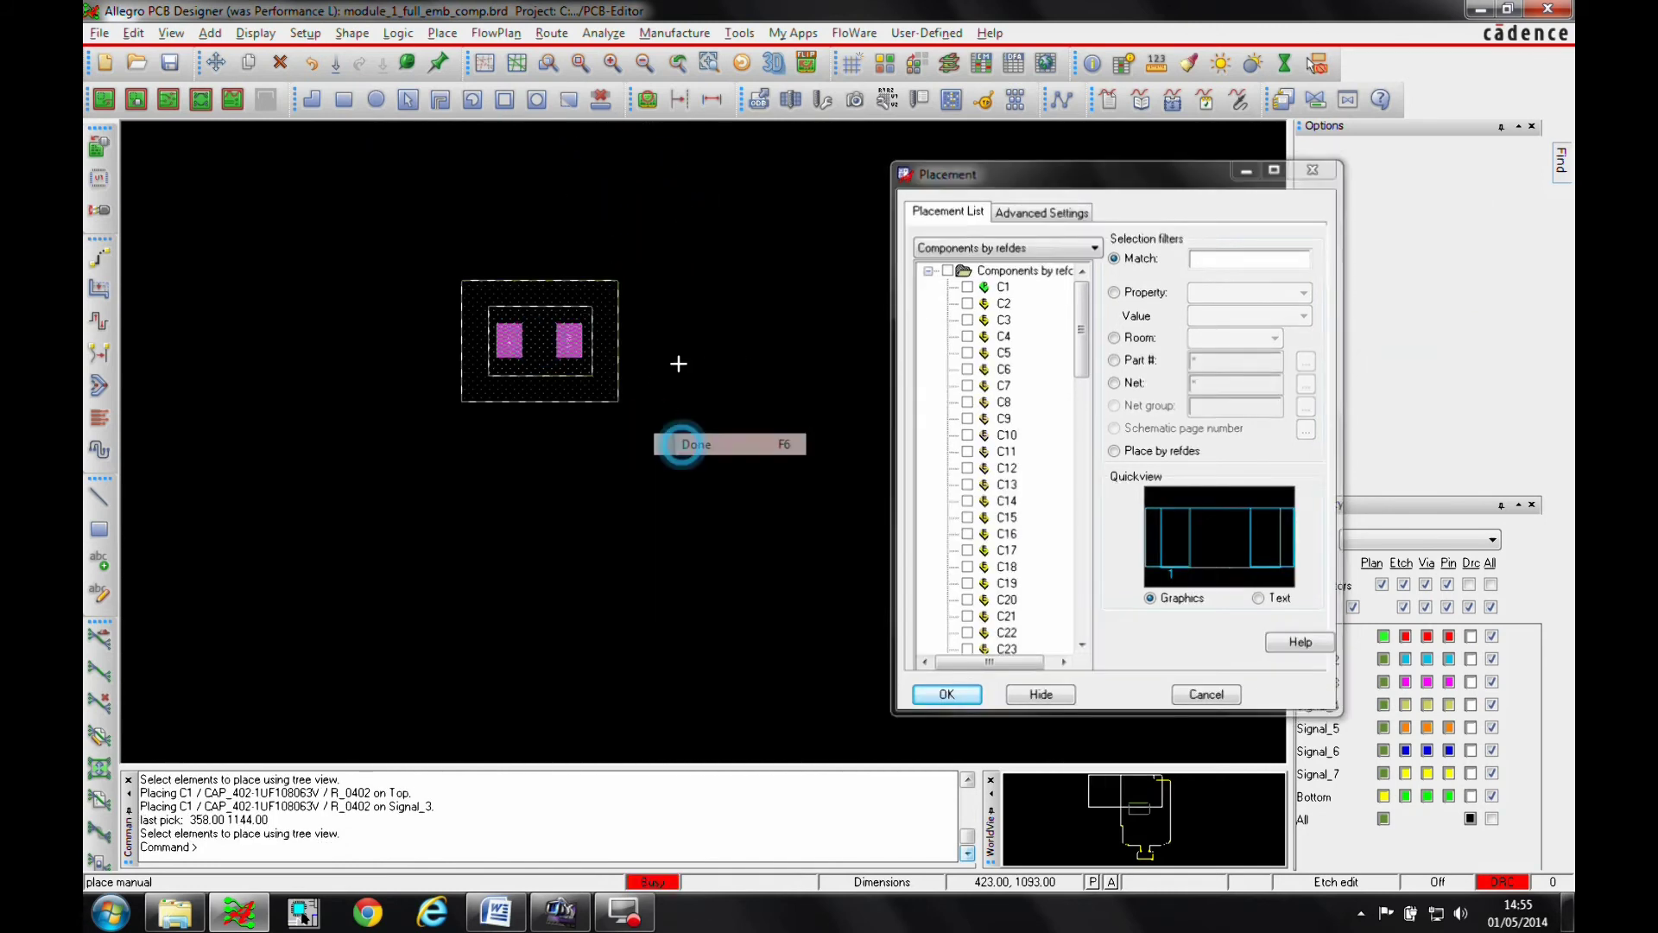
mouse_move(570, 343)
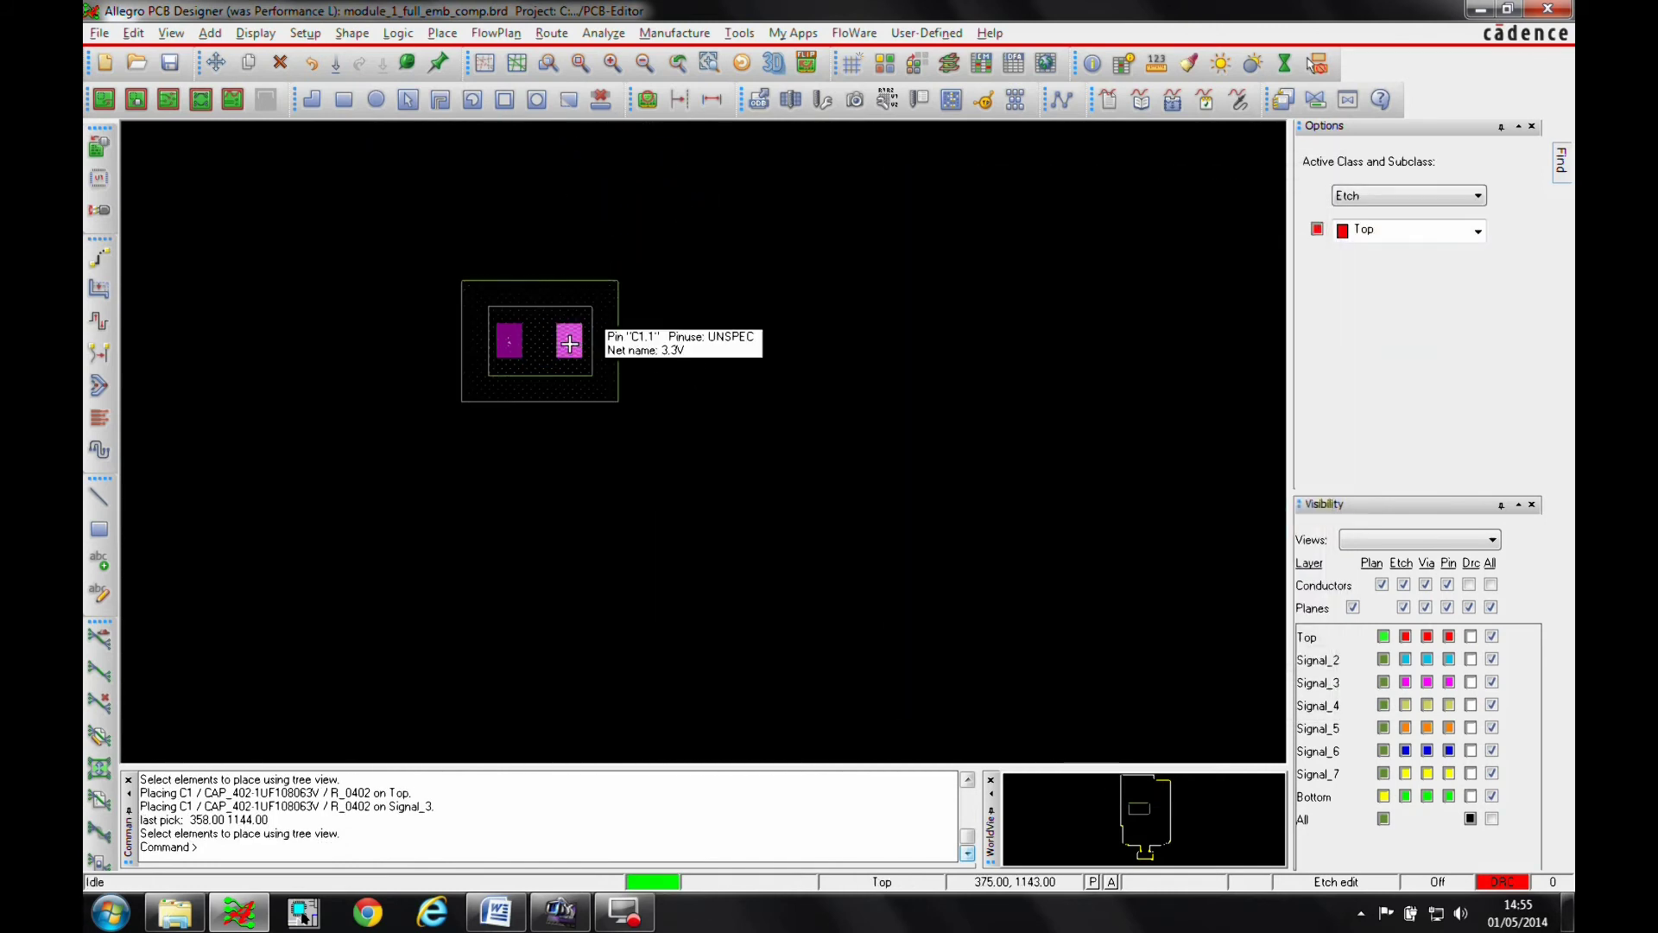
mouse_move(564, 376)
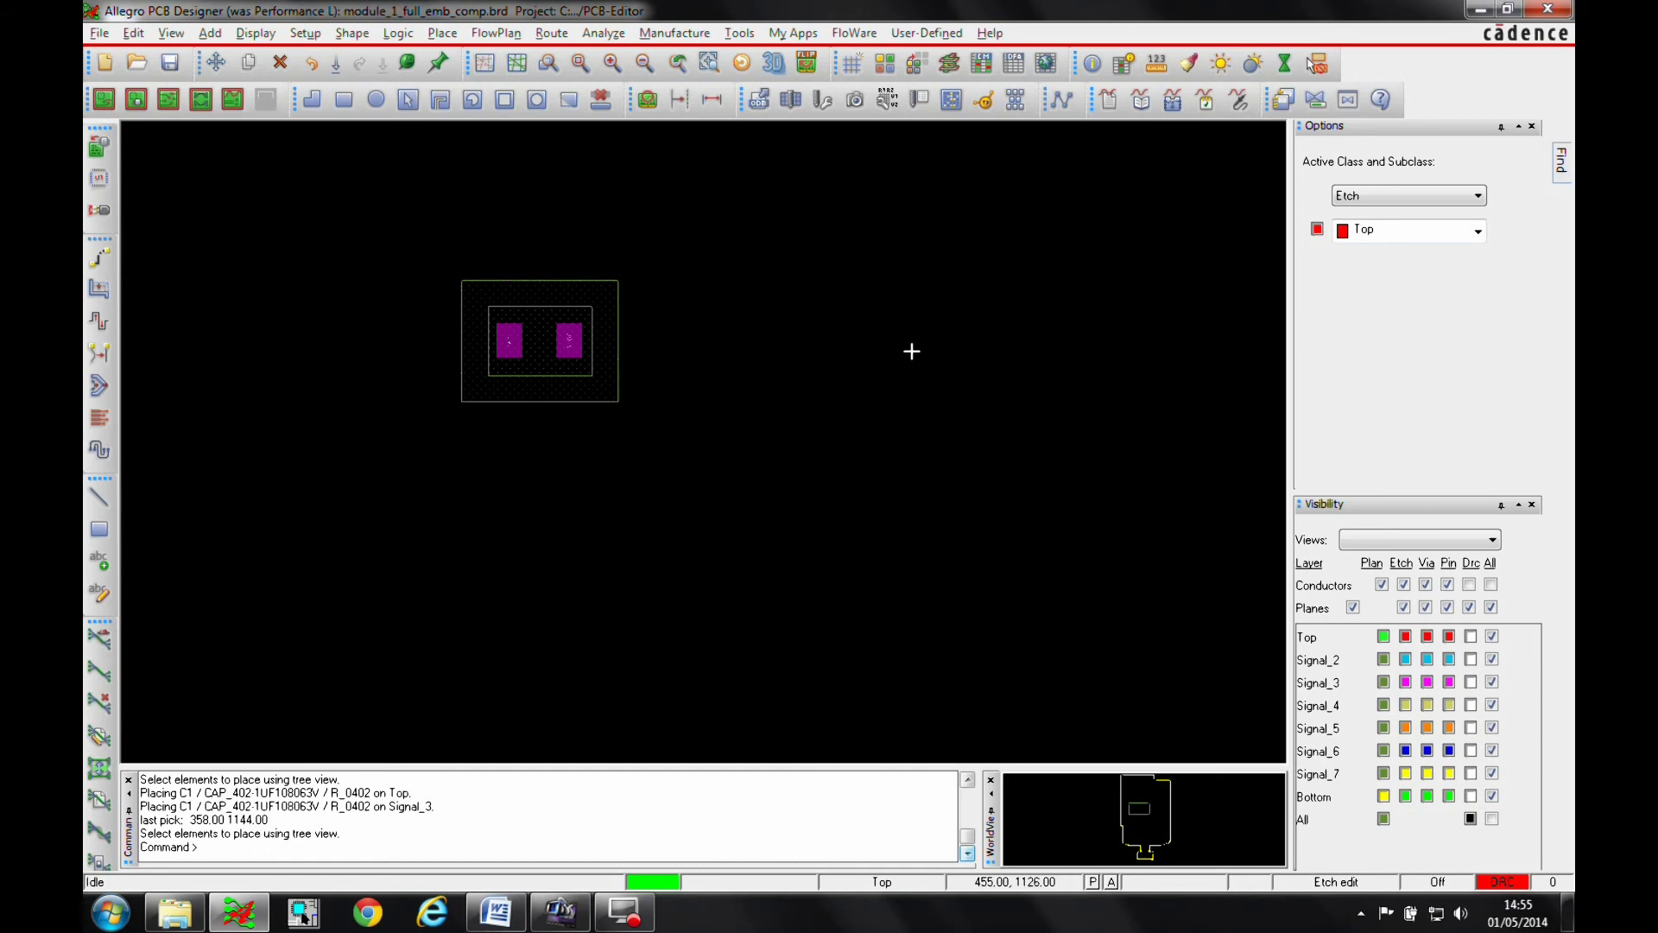
Assign a solid-diamond stipple to the Signal_4 cavity and a grid stipple to the Signal_5 cavity, and turn on display of both.
left_click(886, 65)
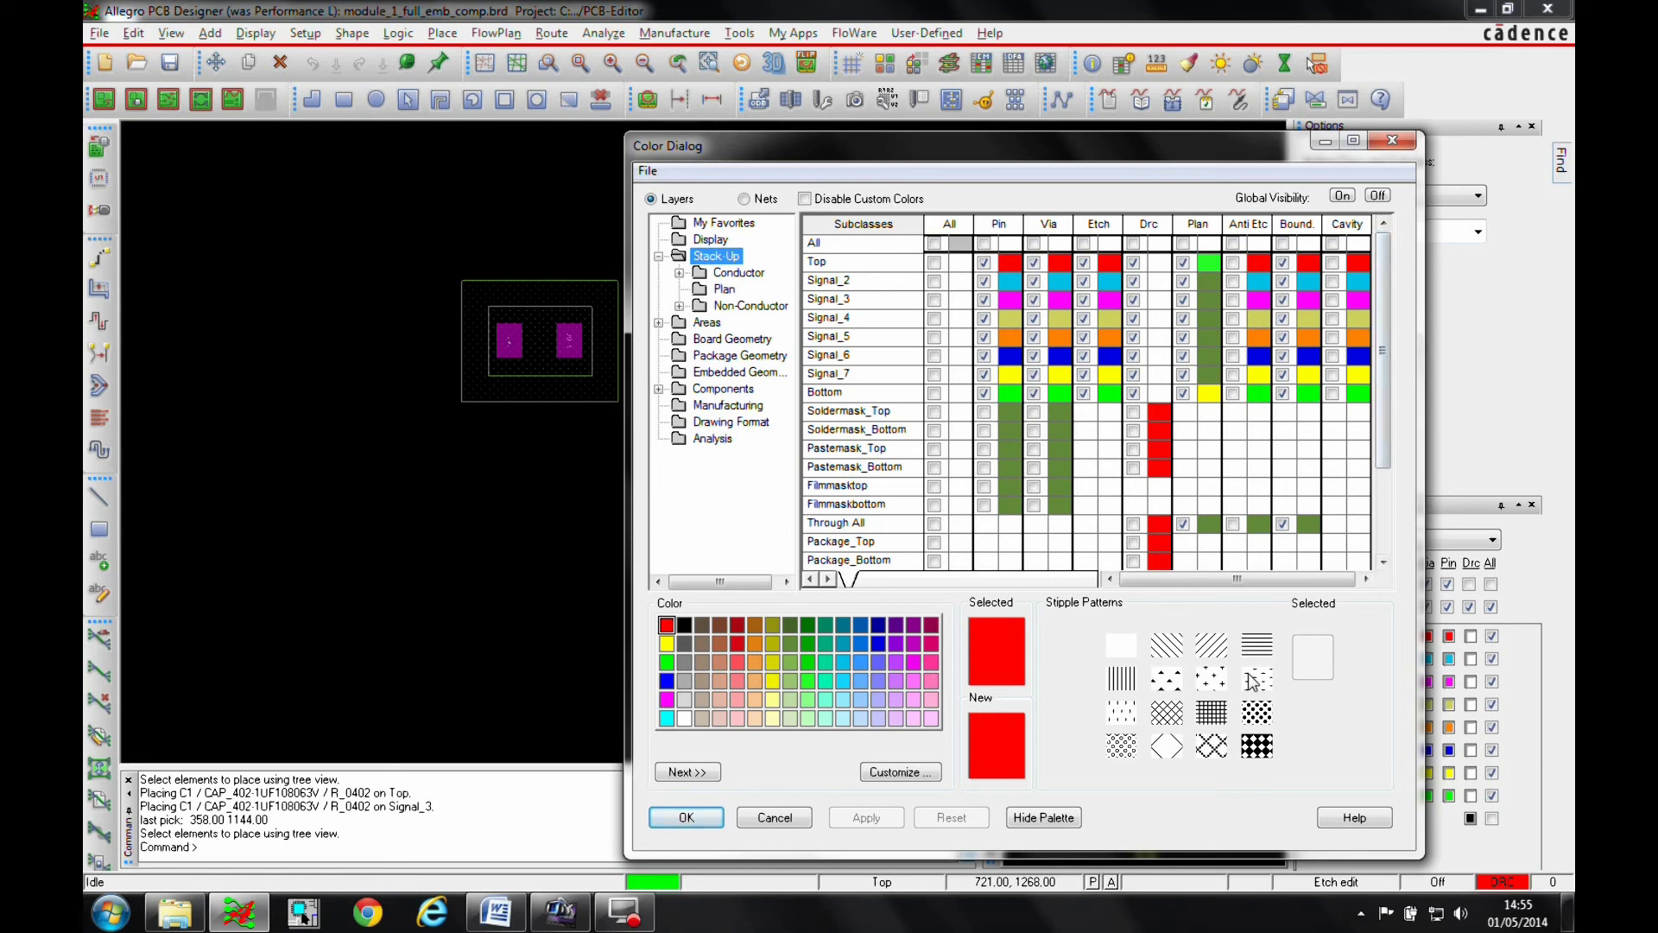
left_click(1257, 746)
left_click(1358, 318)
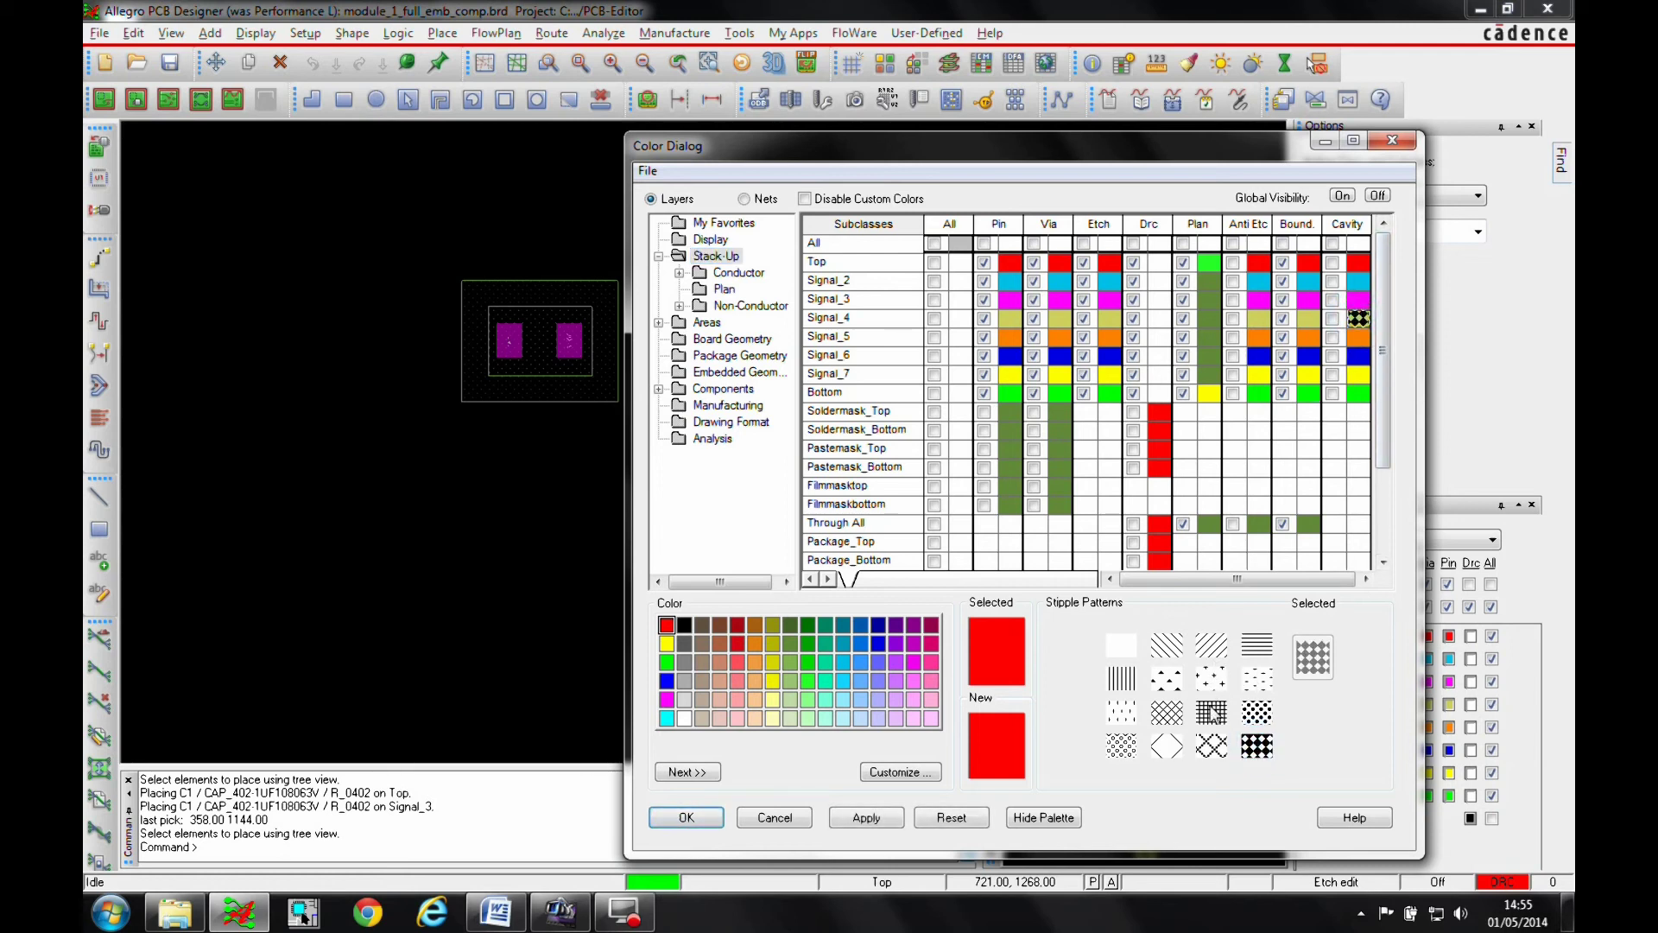
left_click(1212, 711)
left_click(1335, 335)
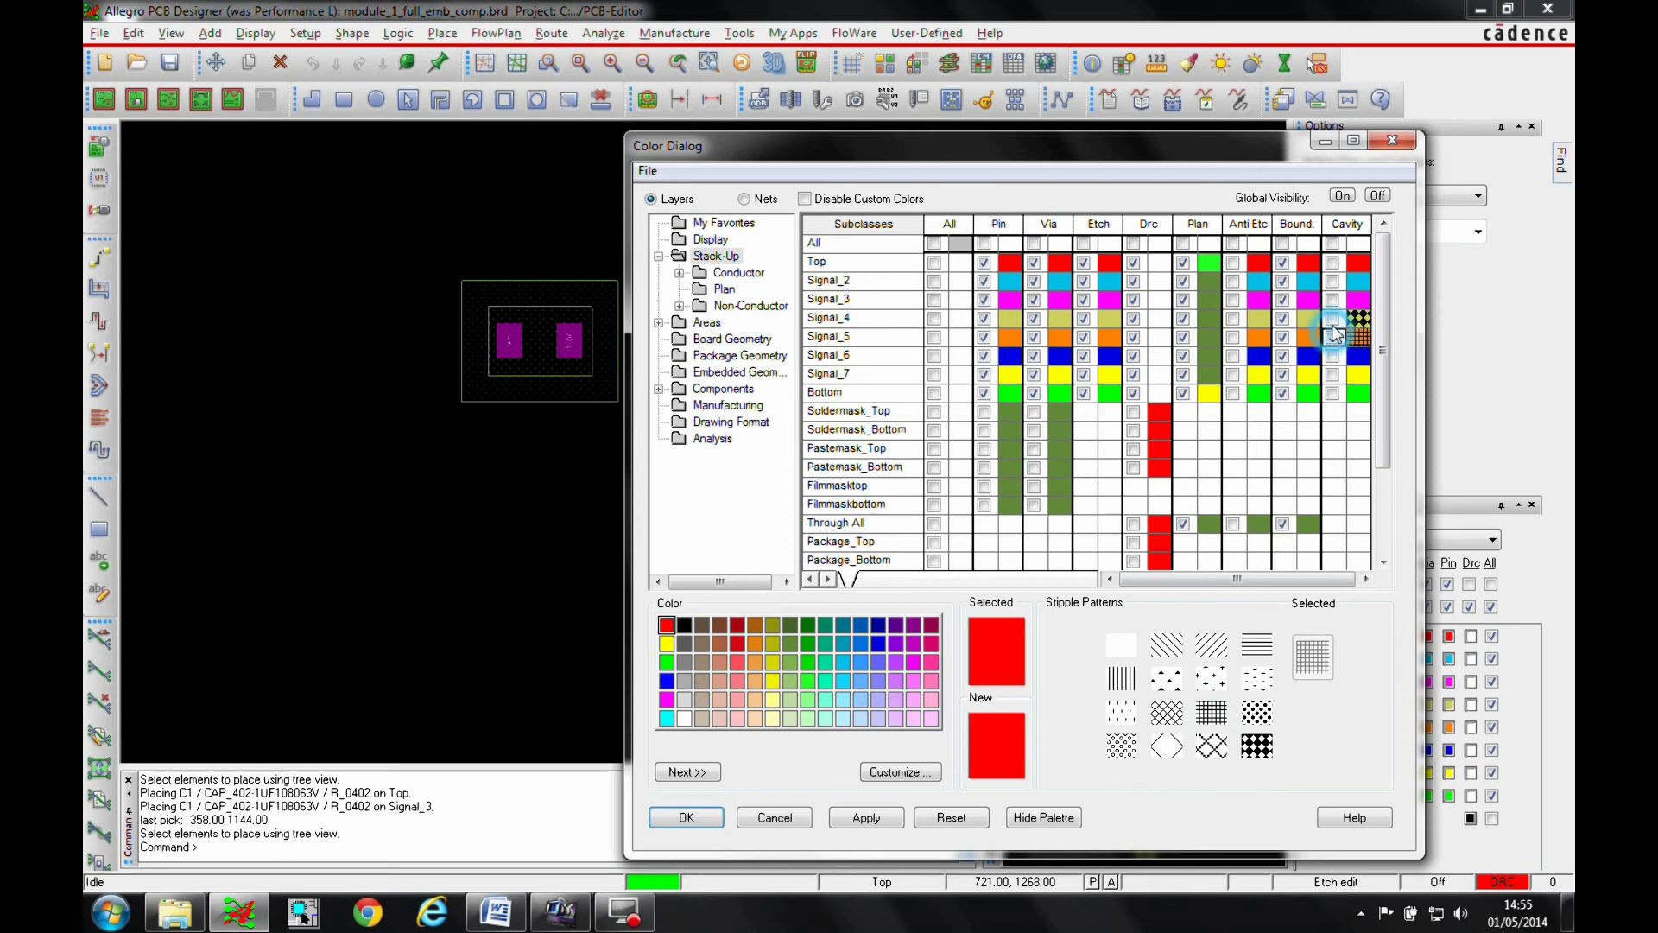
left_click(878, 818)
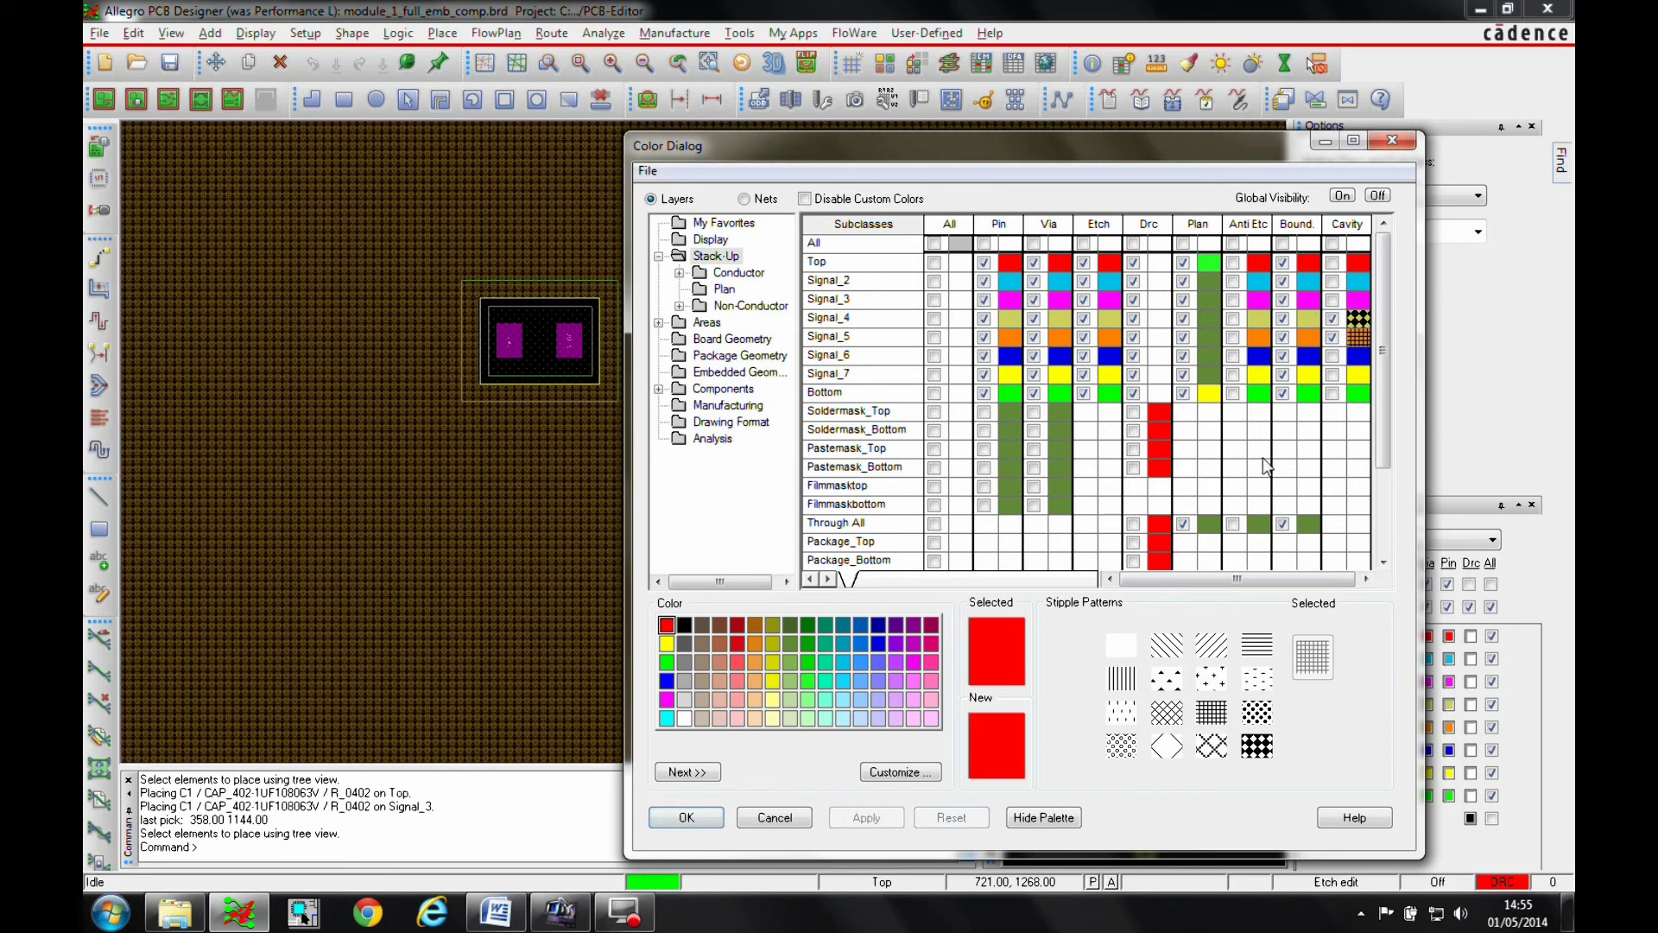
Turn off display of the Signal_5 cavity, apply the change and close the color settings.
left_click(1350, 338)
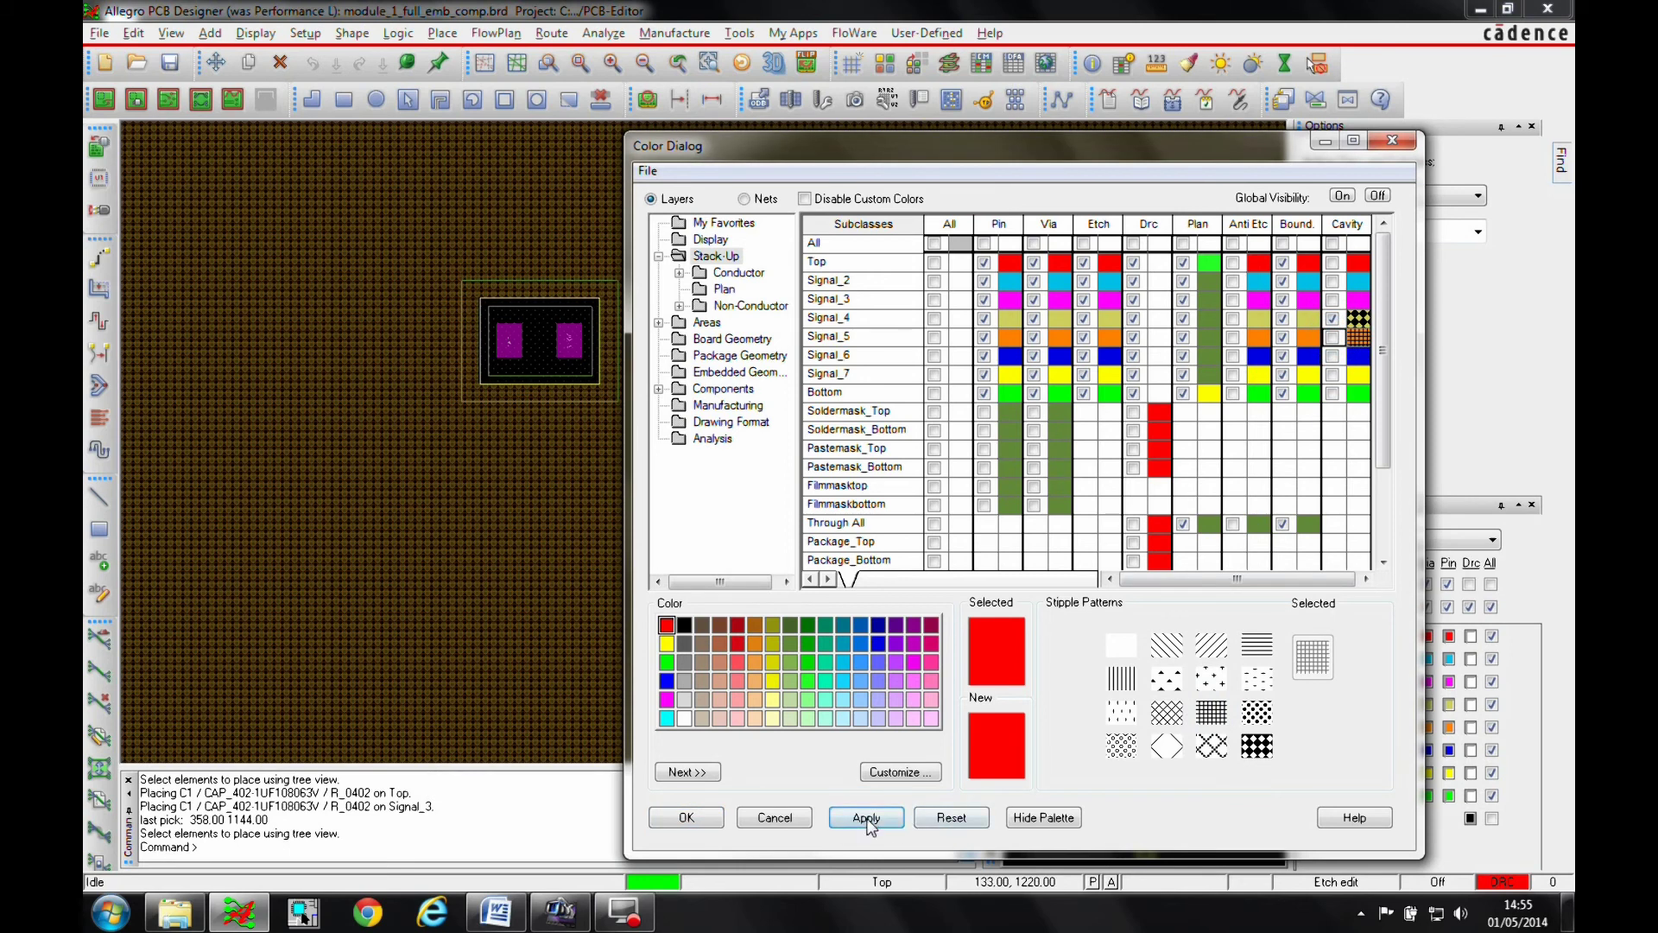
left_click(868, 818)
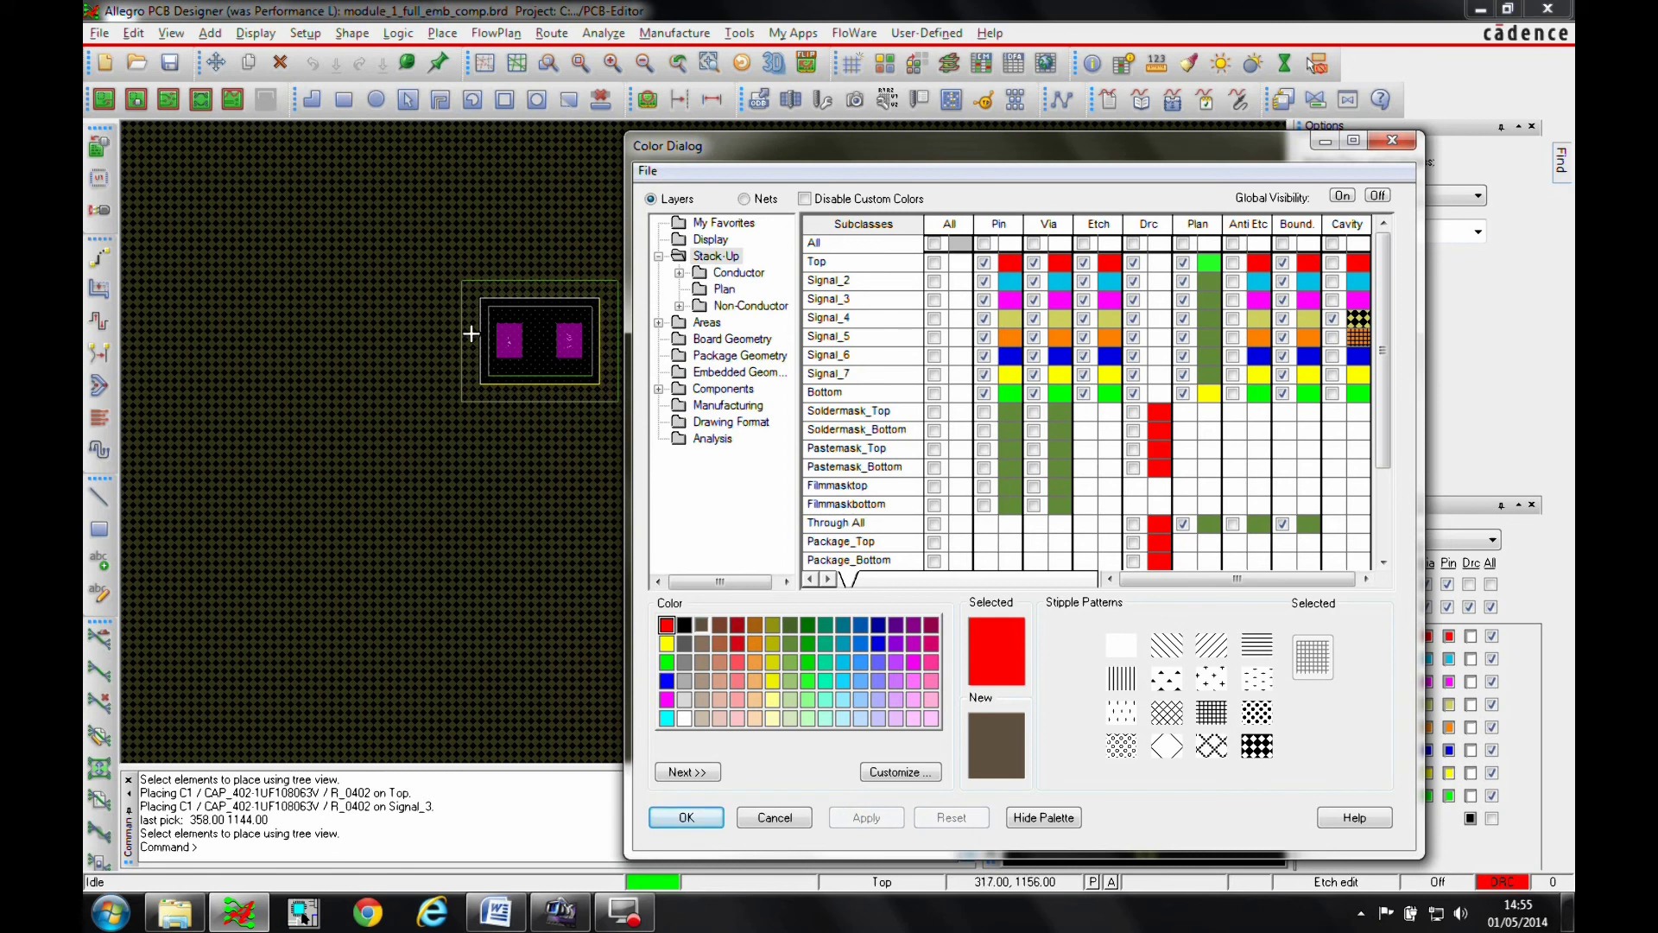
left_click(686, 816)
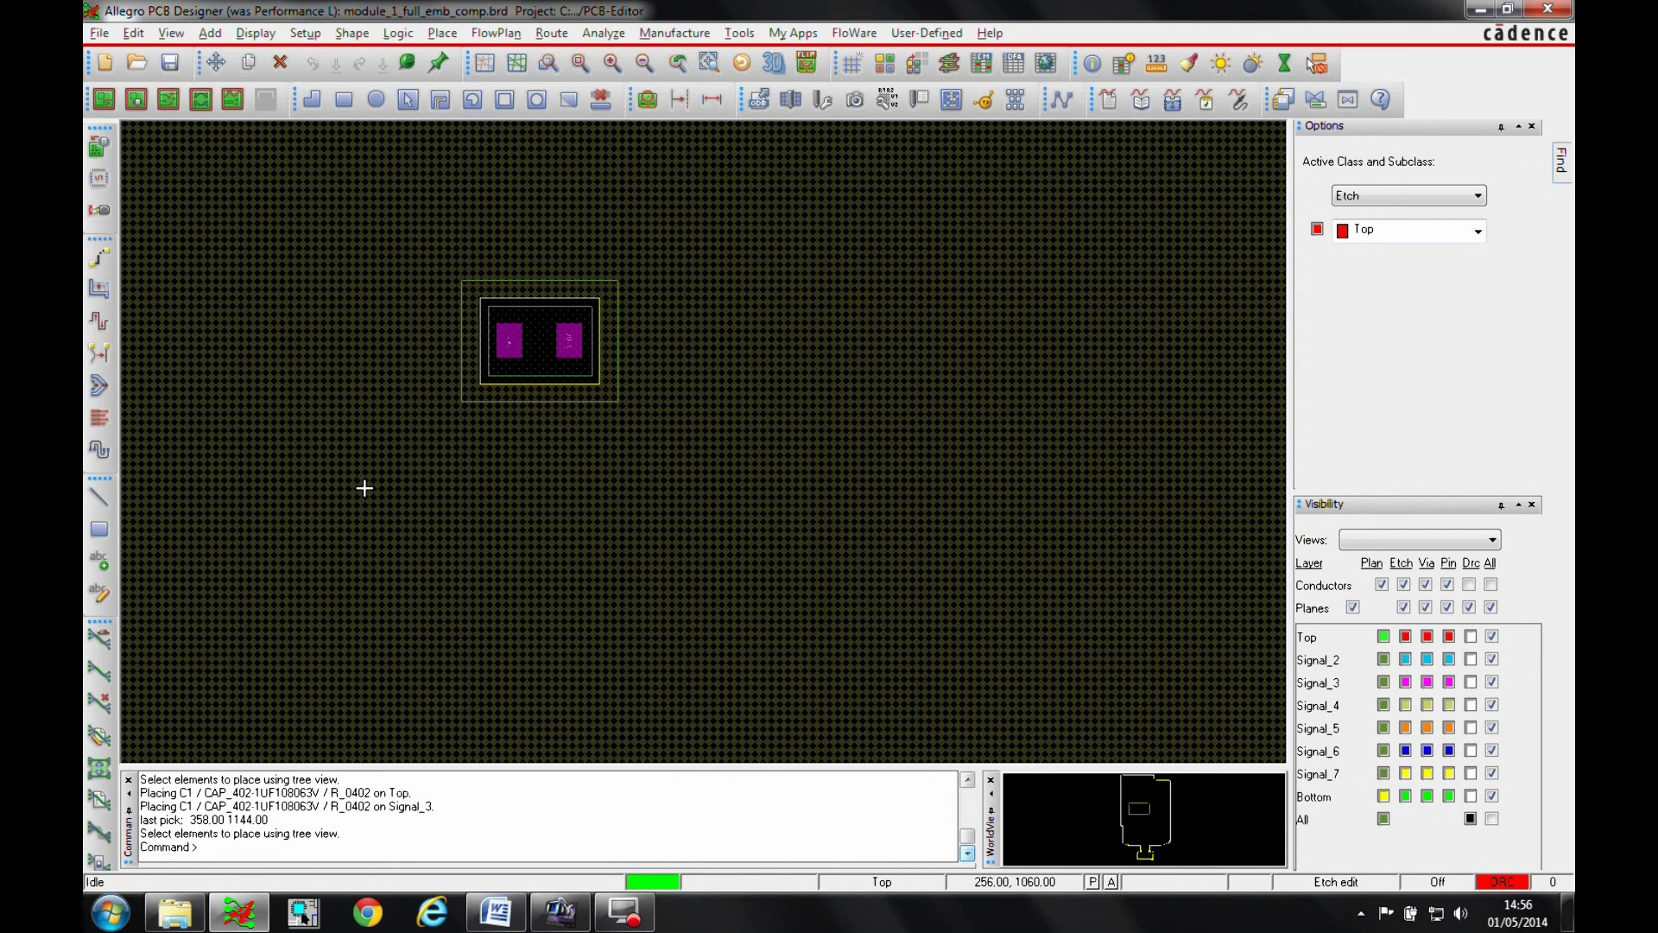
Start Quickplace and filter the components by property Embedded_Placement with the value Optional.
scroll(630, 450, "down", 1)
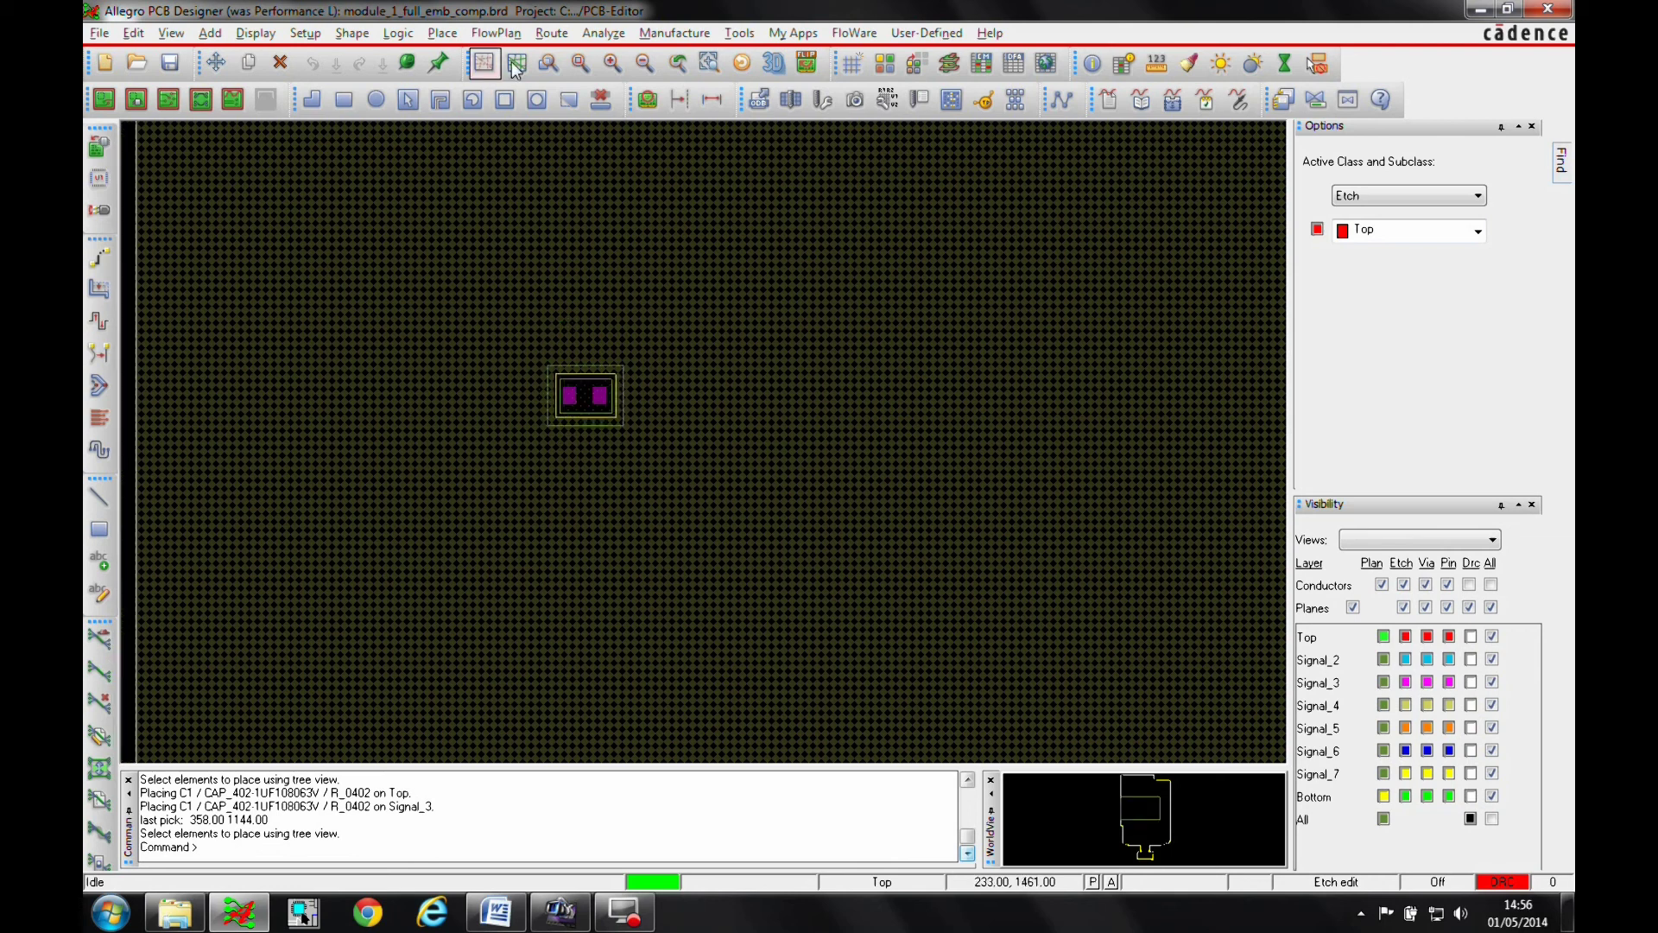
left_click(459, 34)
left_click(470, 79)
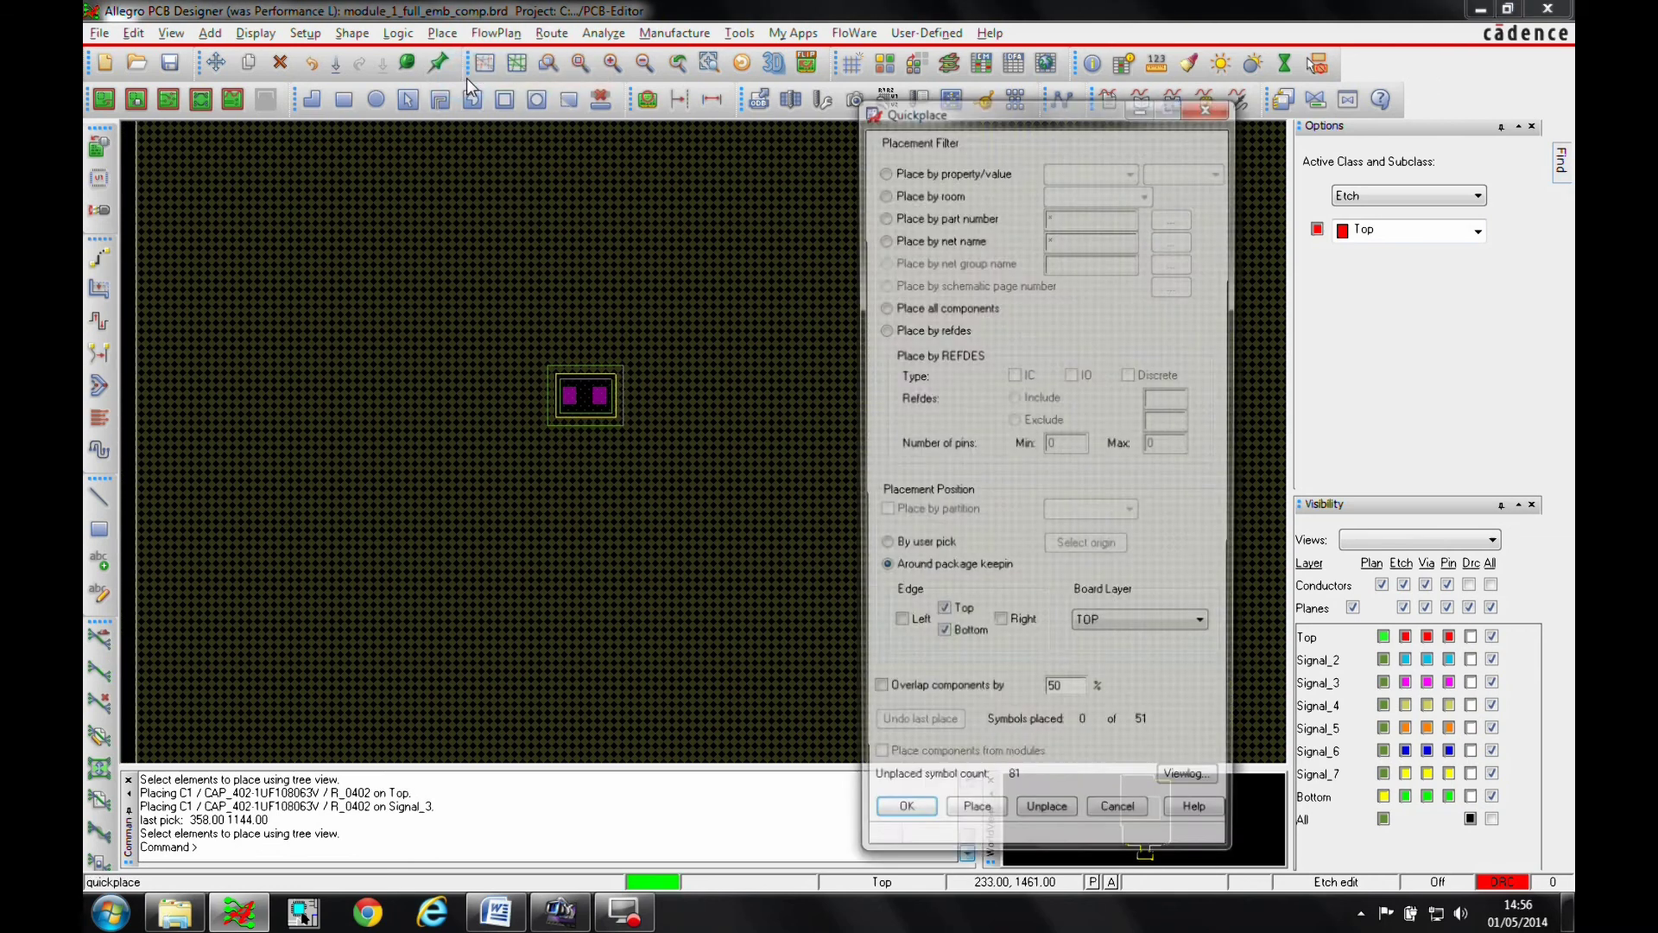
left_click(883, 171)
left_click(1090, 170)
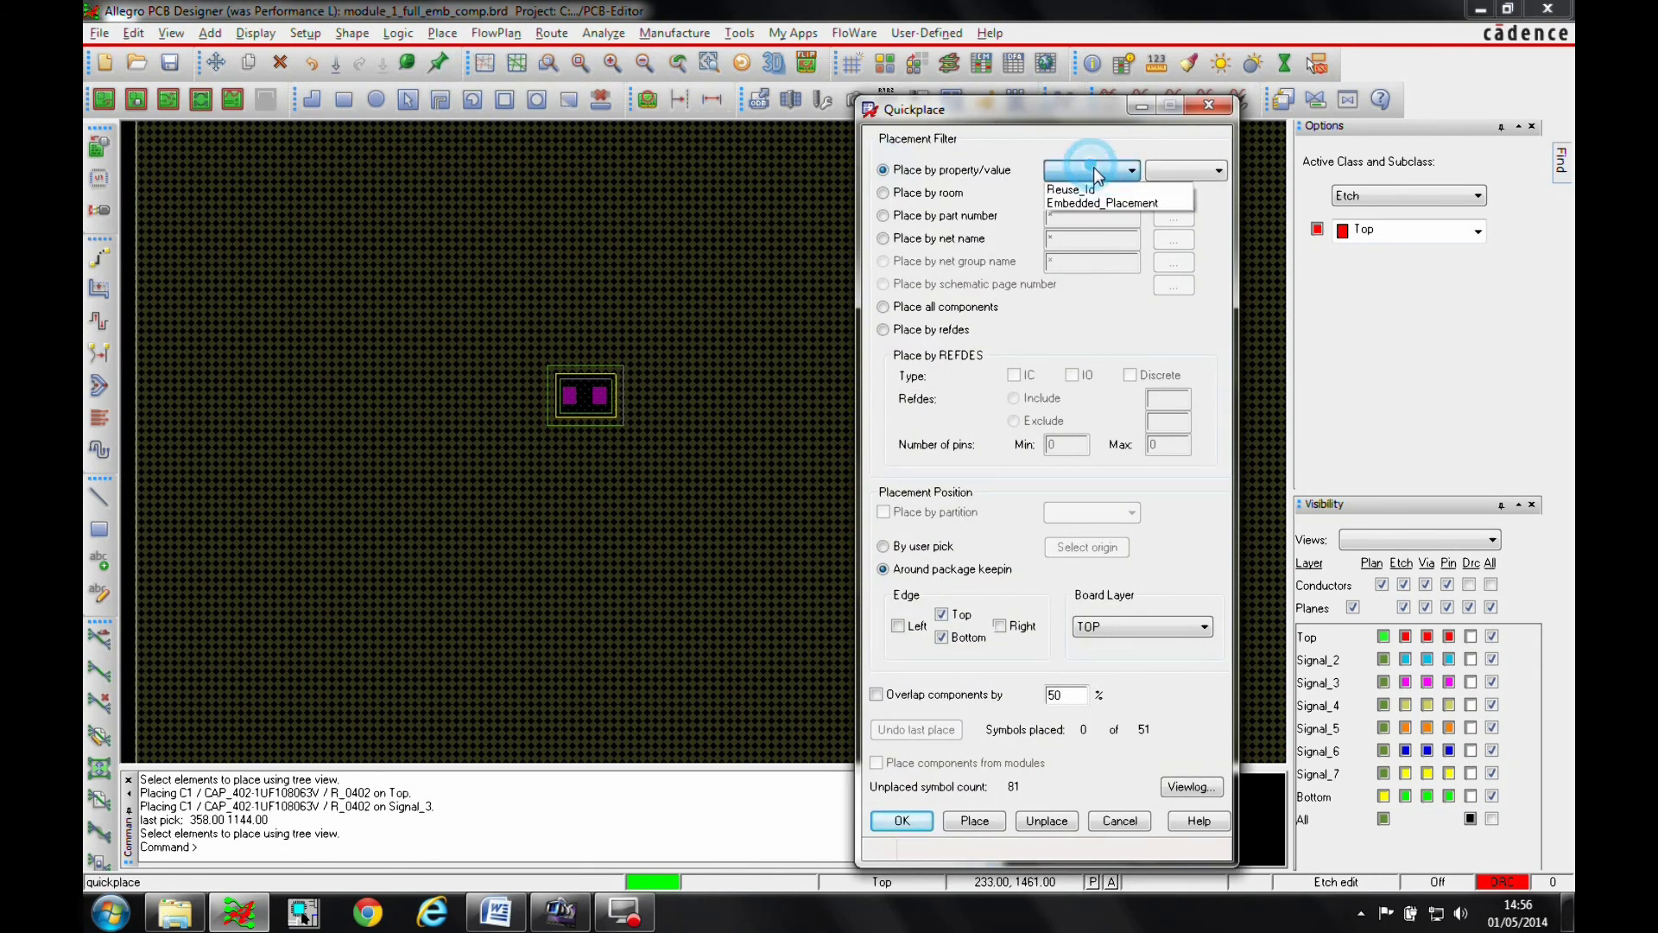
left_click(1102, 203)
left_click(1200, 171)
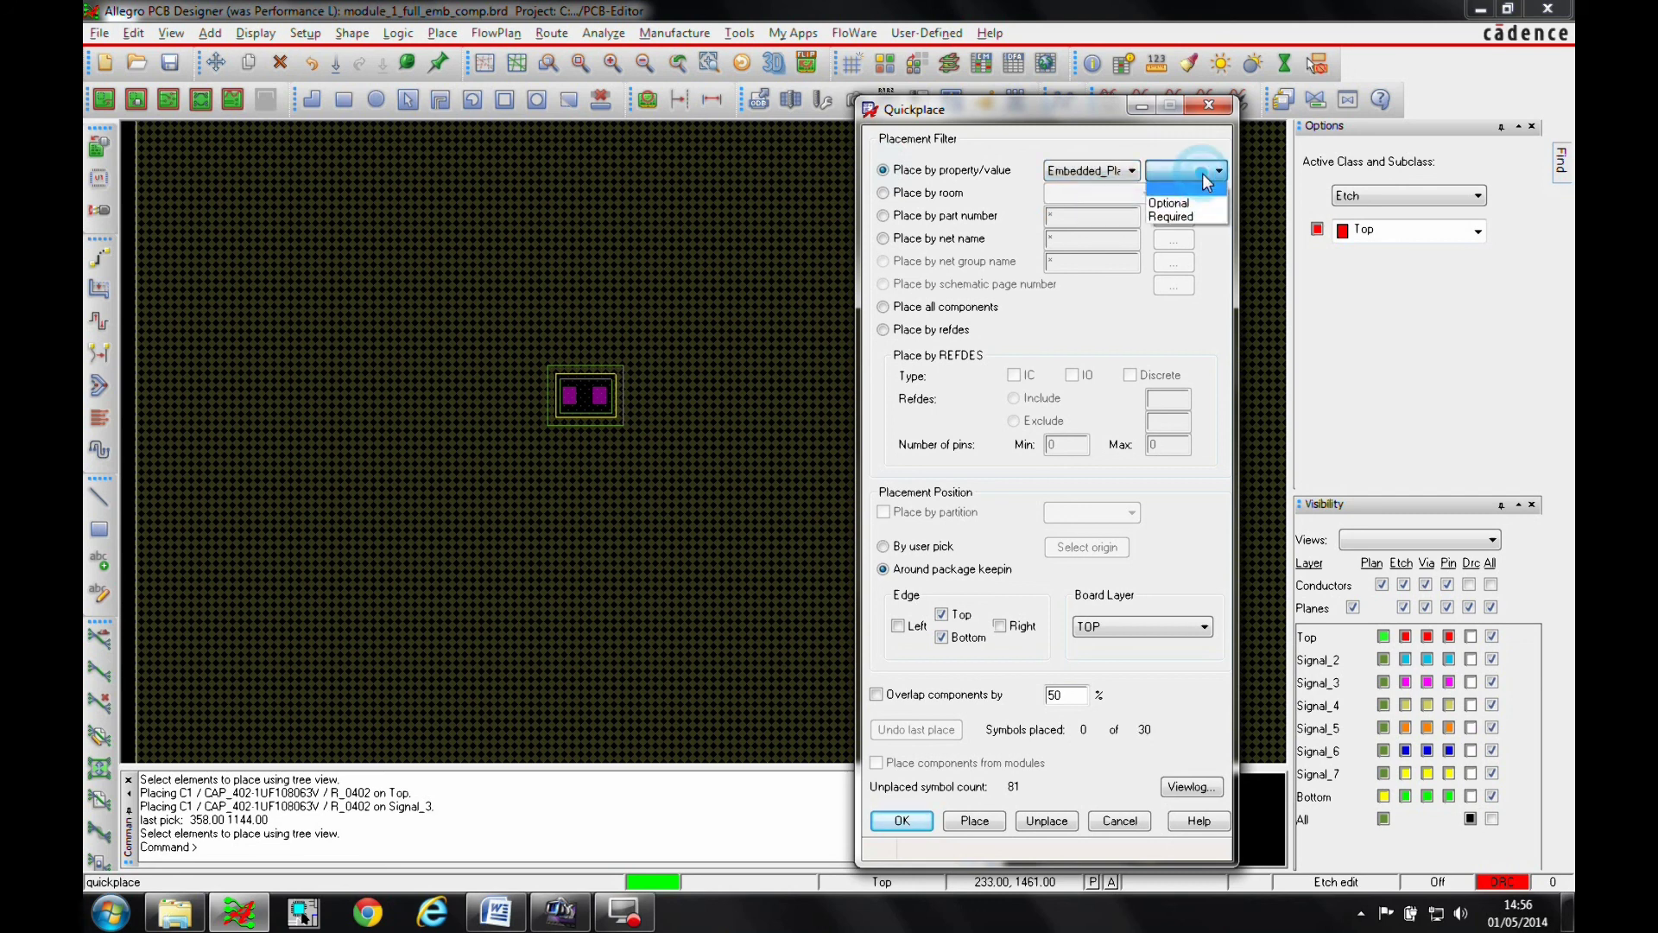
left_click(1170, 204)
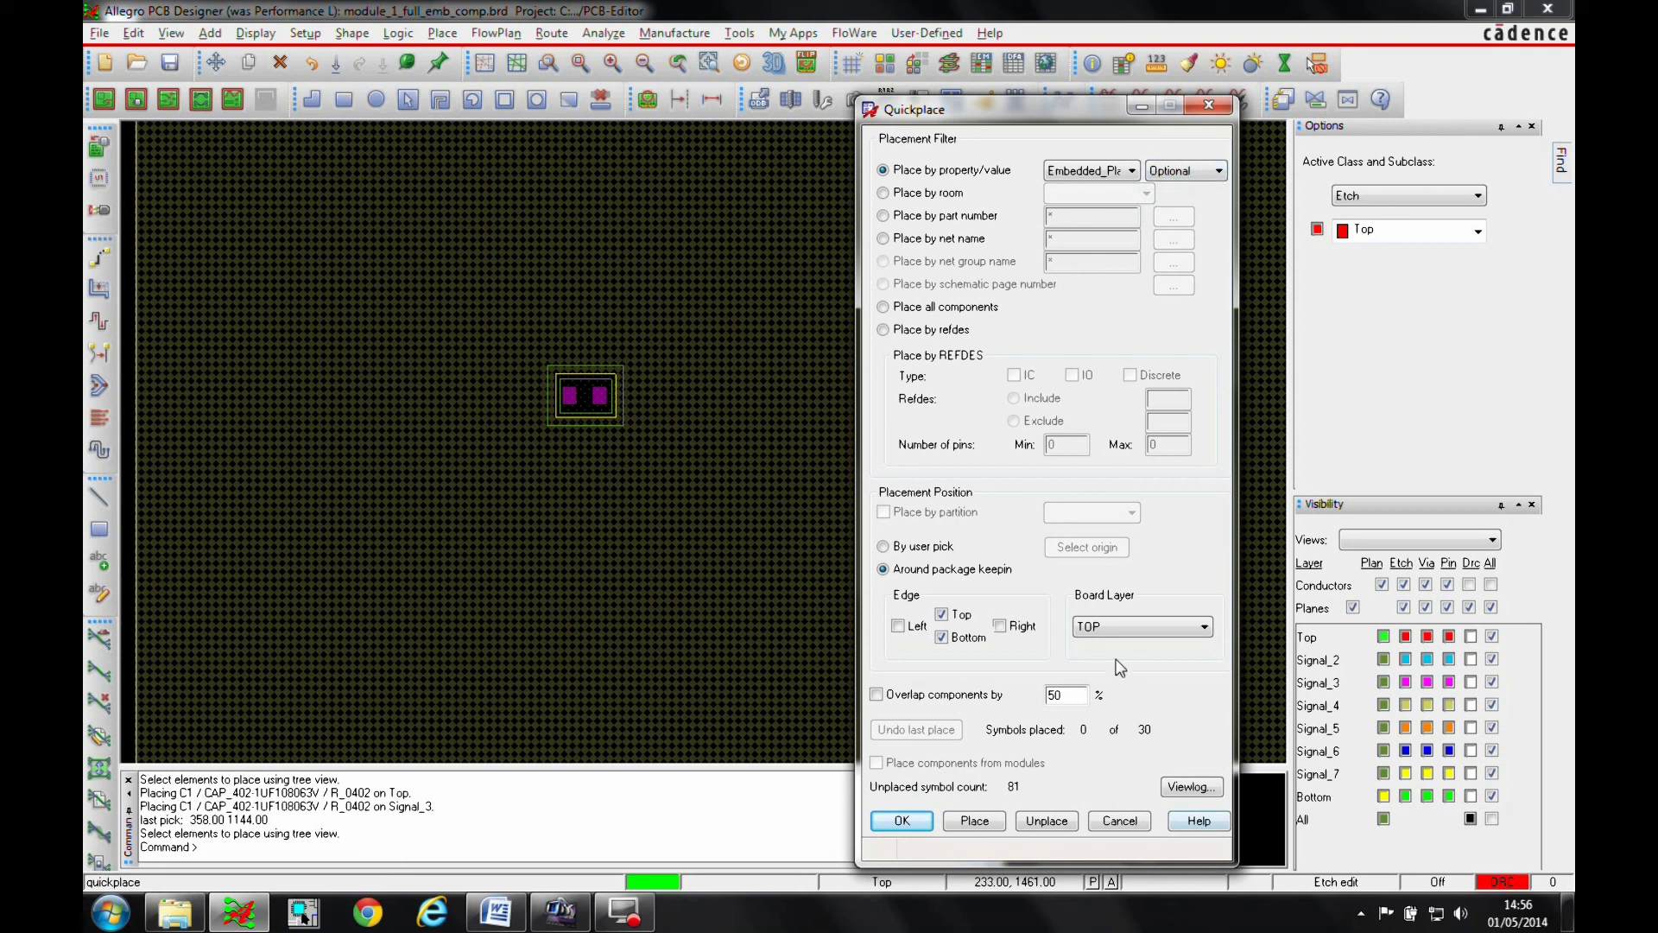
Quickplace the filtered components on board layer SIGNAL_6 around the package keepin, along the top edge only.
left_click(1166, 626)
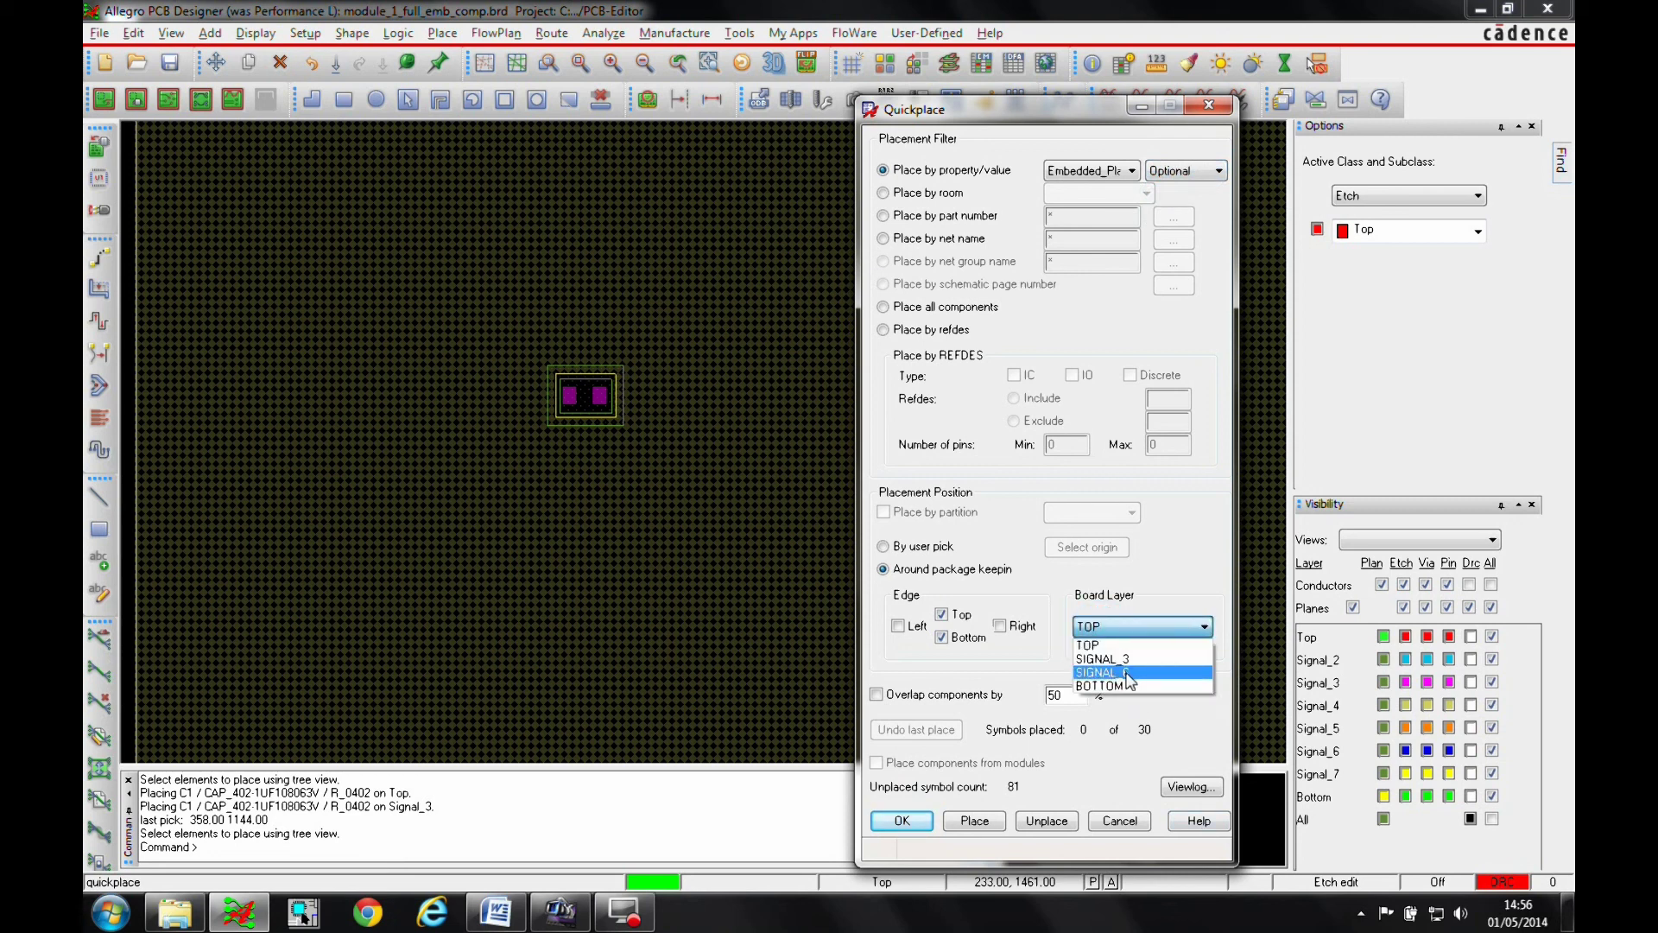
left_click(1126, 671)
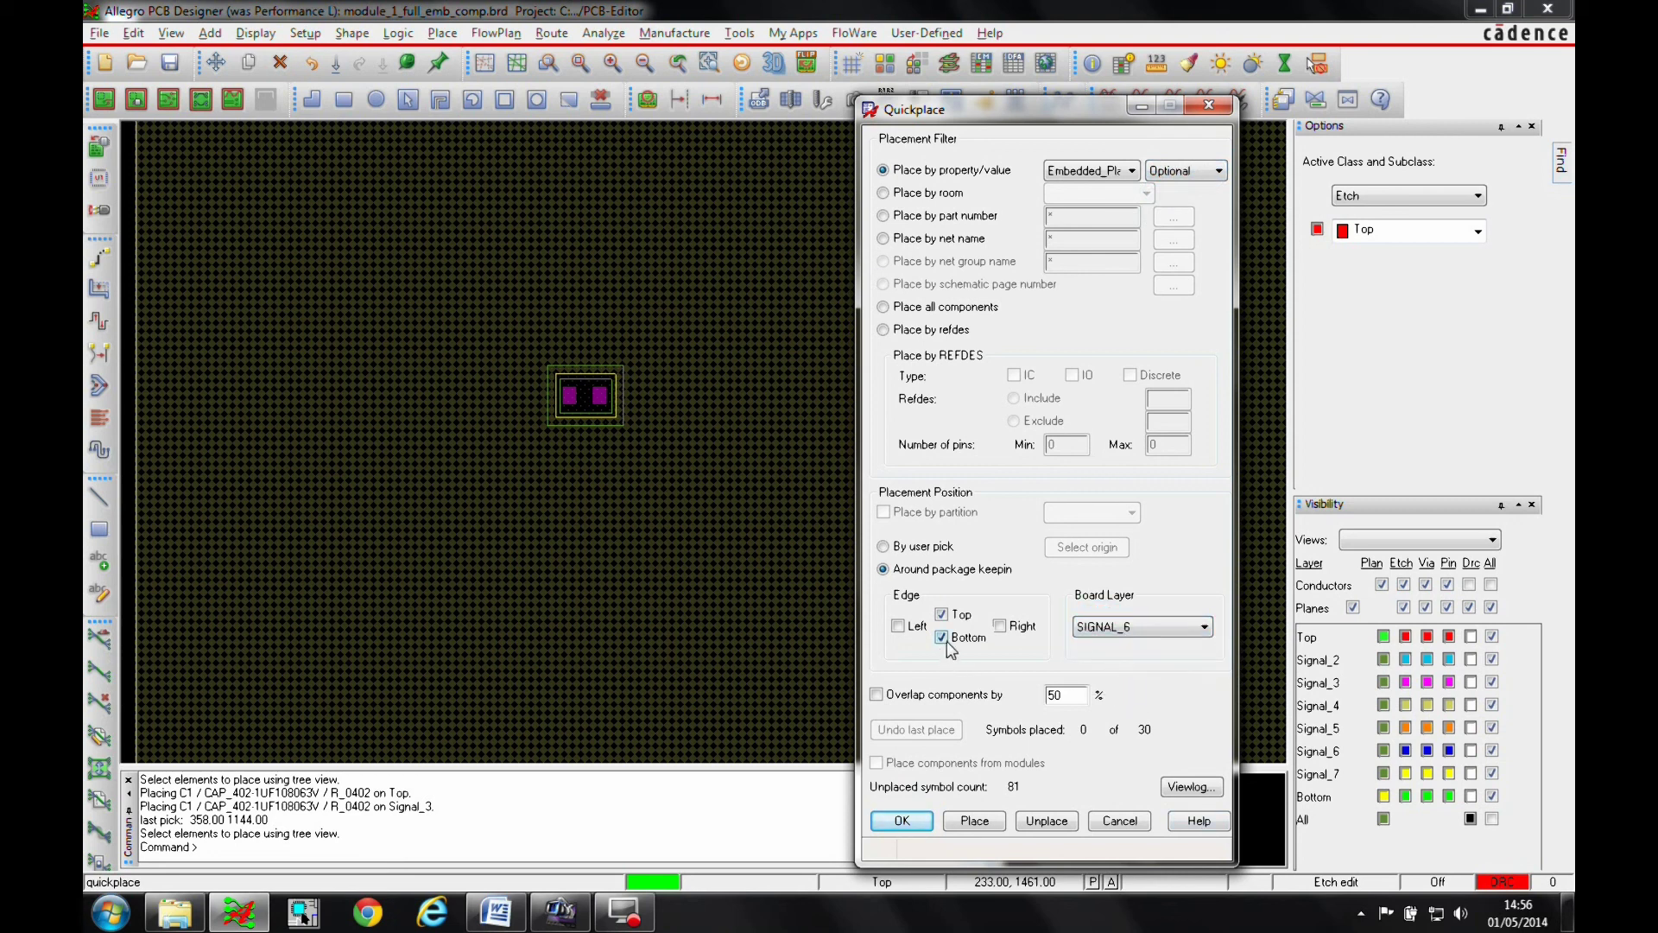
left_click(975, 821)
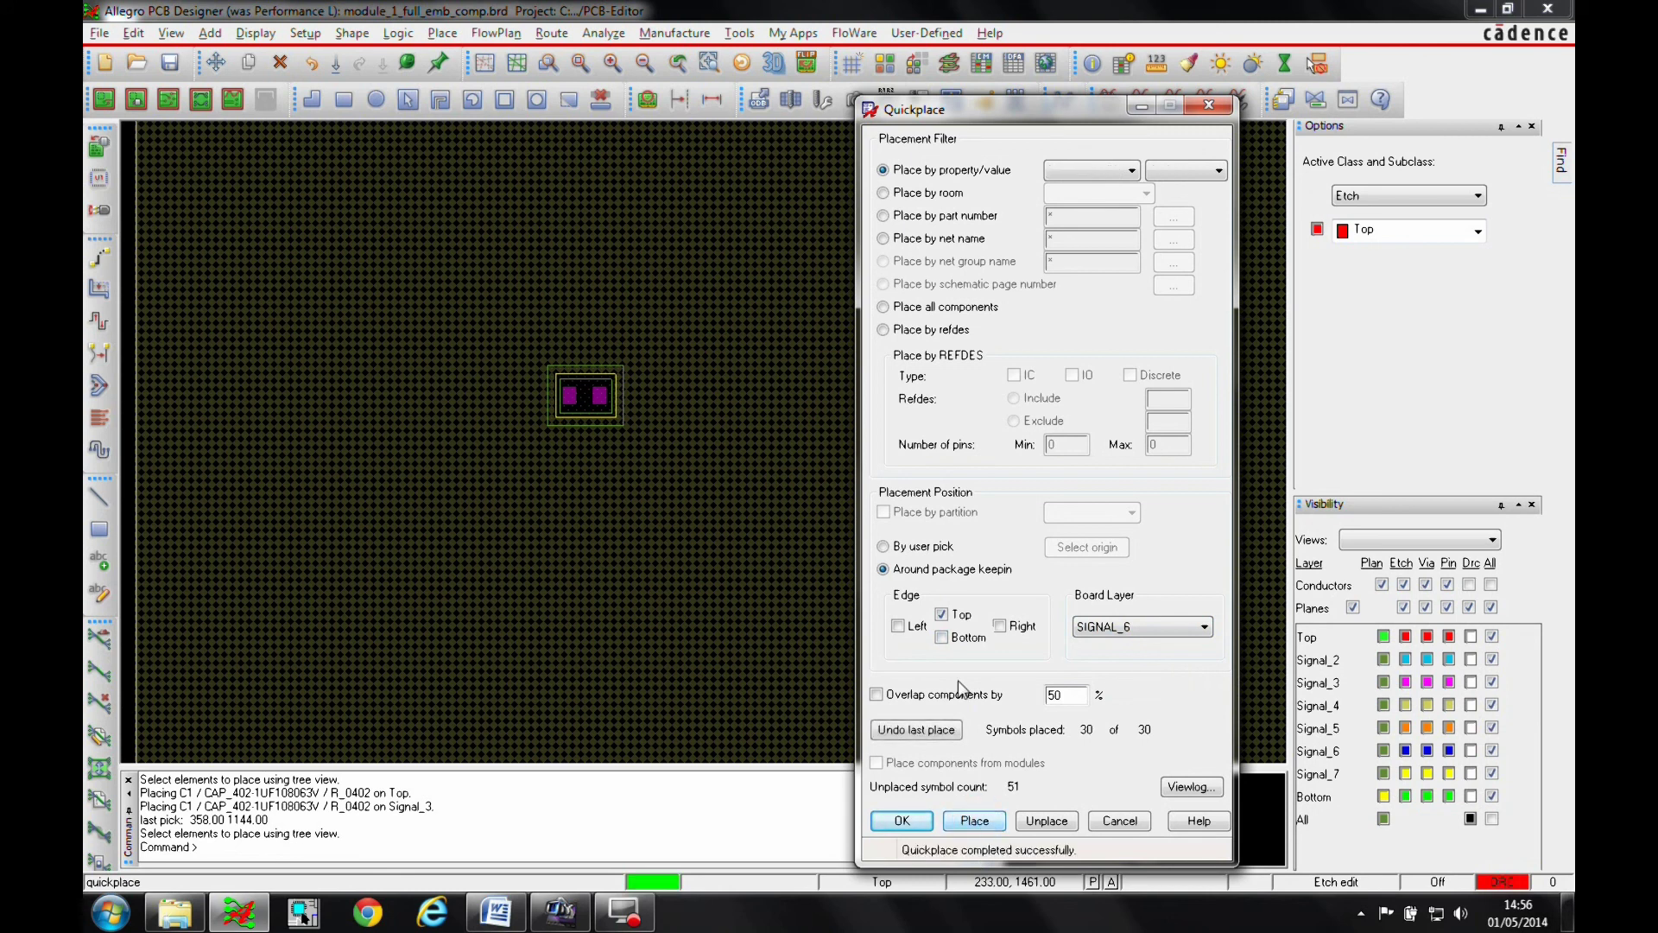
left_click(682, 278)
scroll(681, 278, "down", 5)
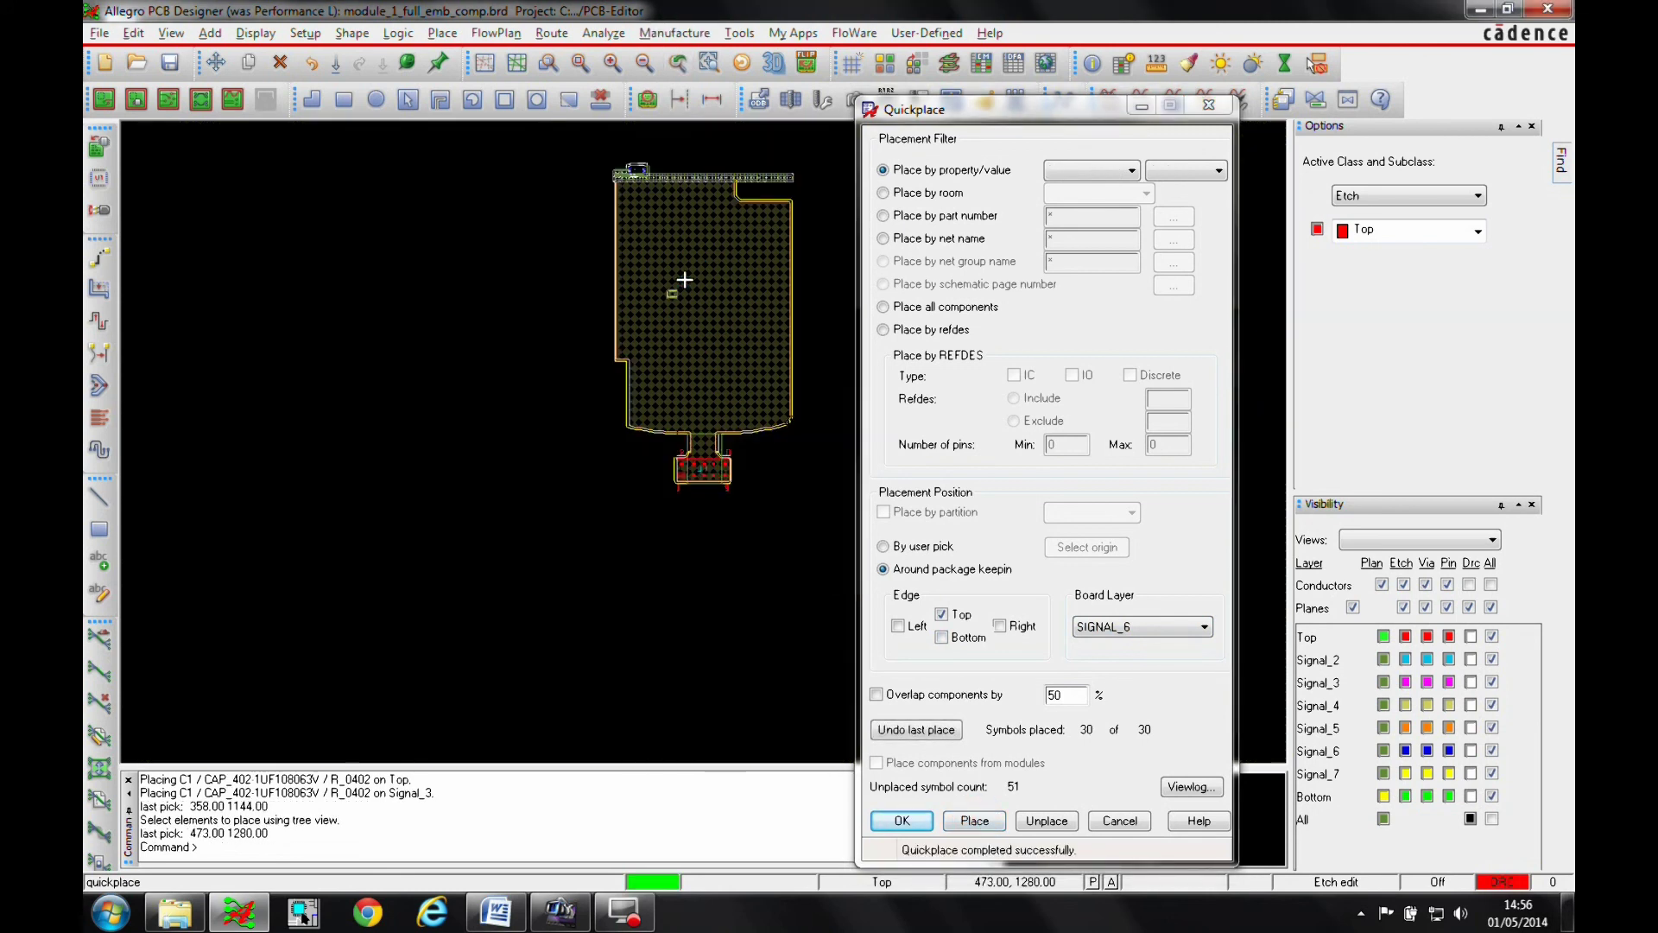
scroll(656, 171, "up", 3)
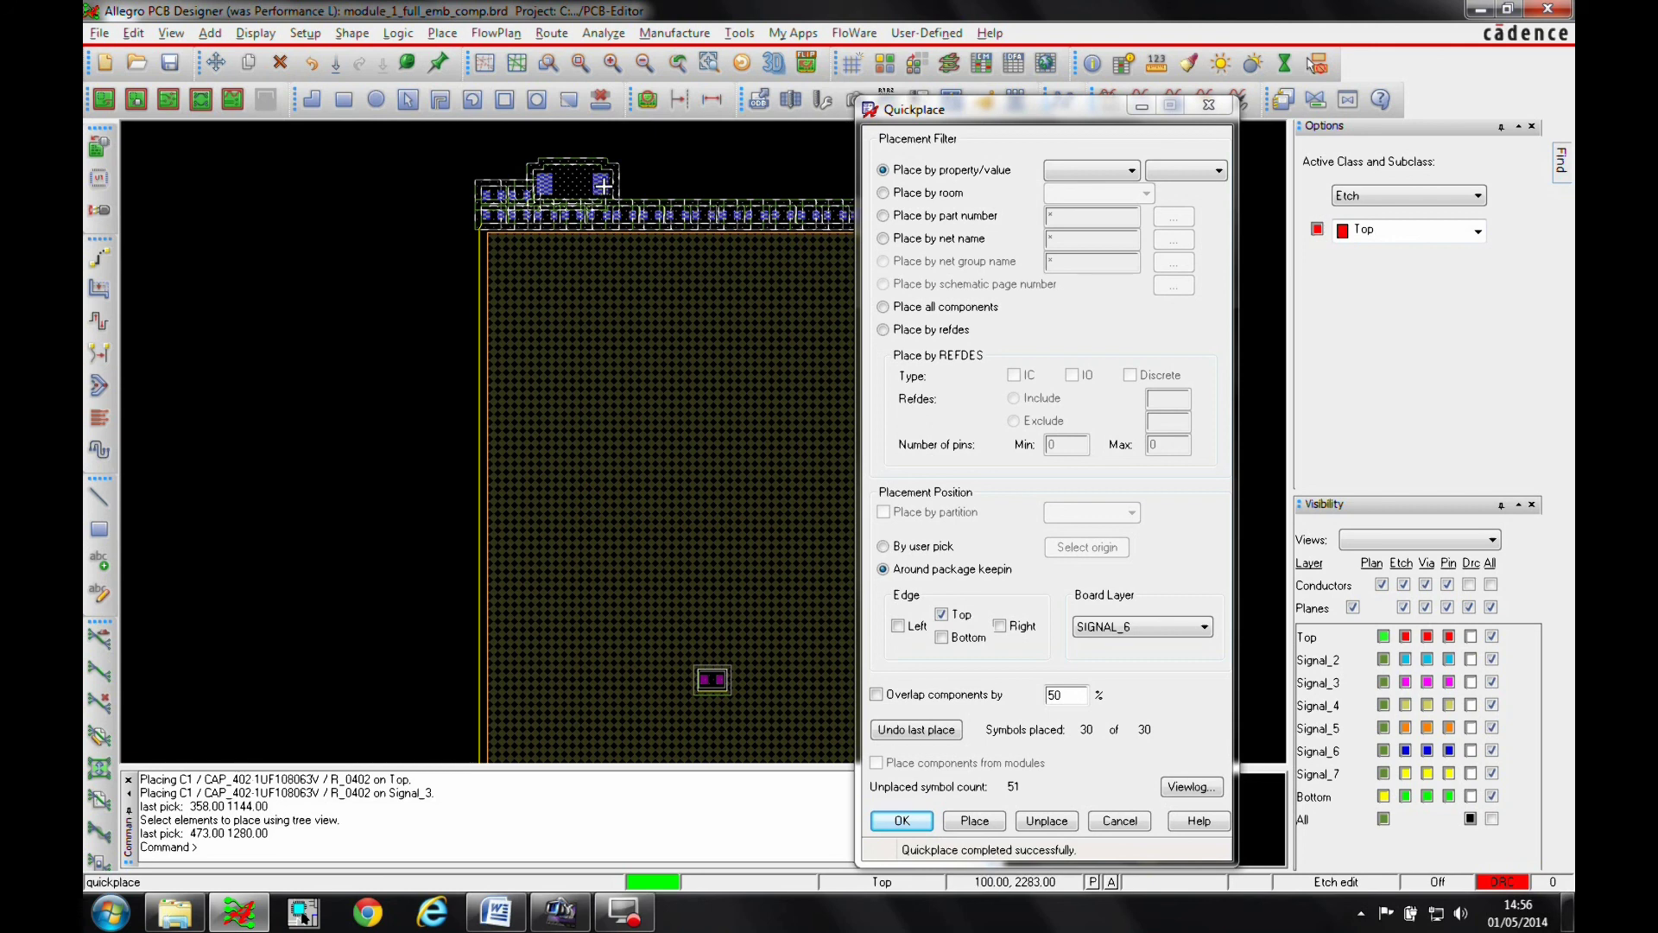